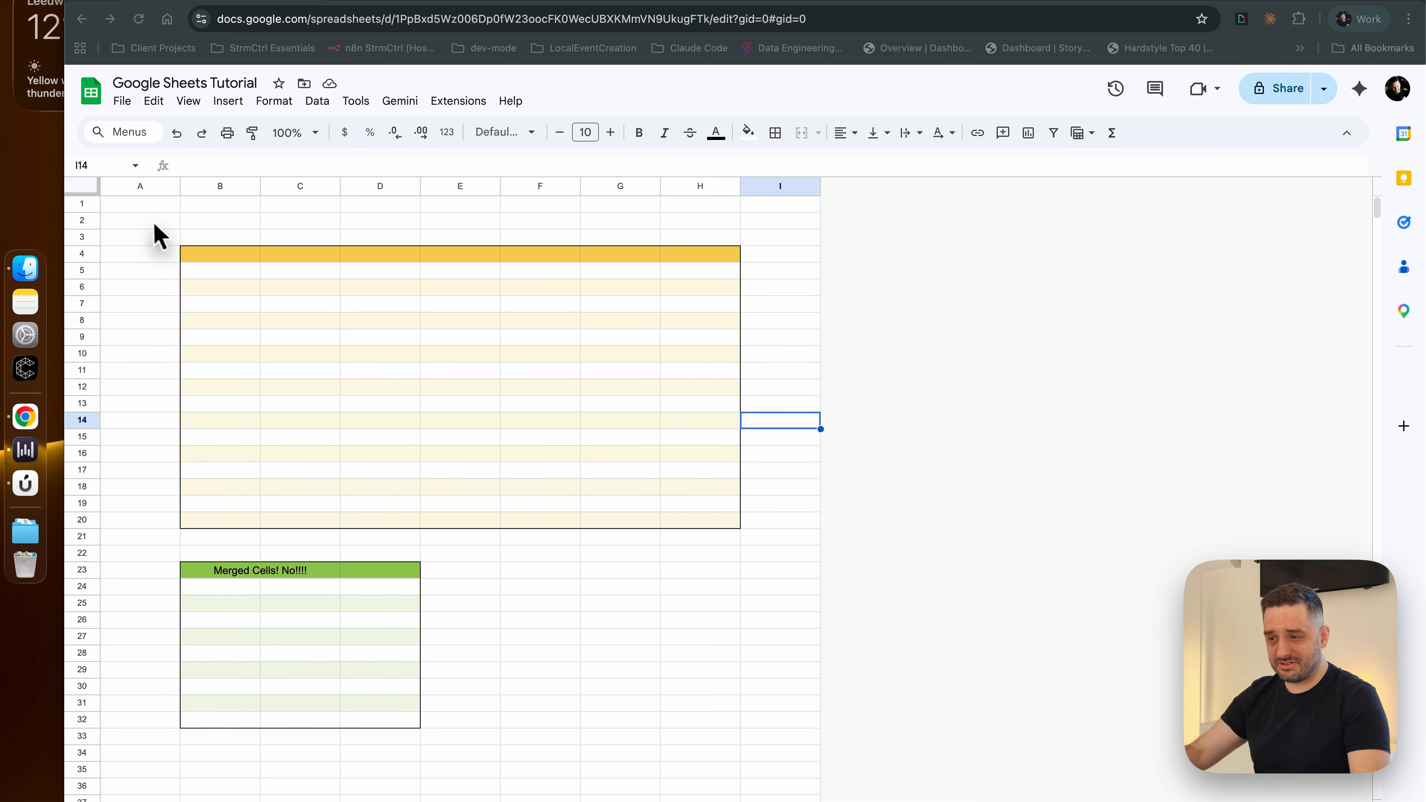
{"action": "left_click", "coordinate": [686, 375]}
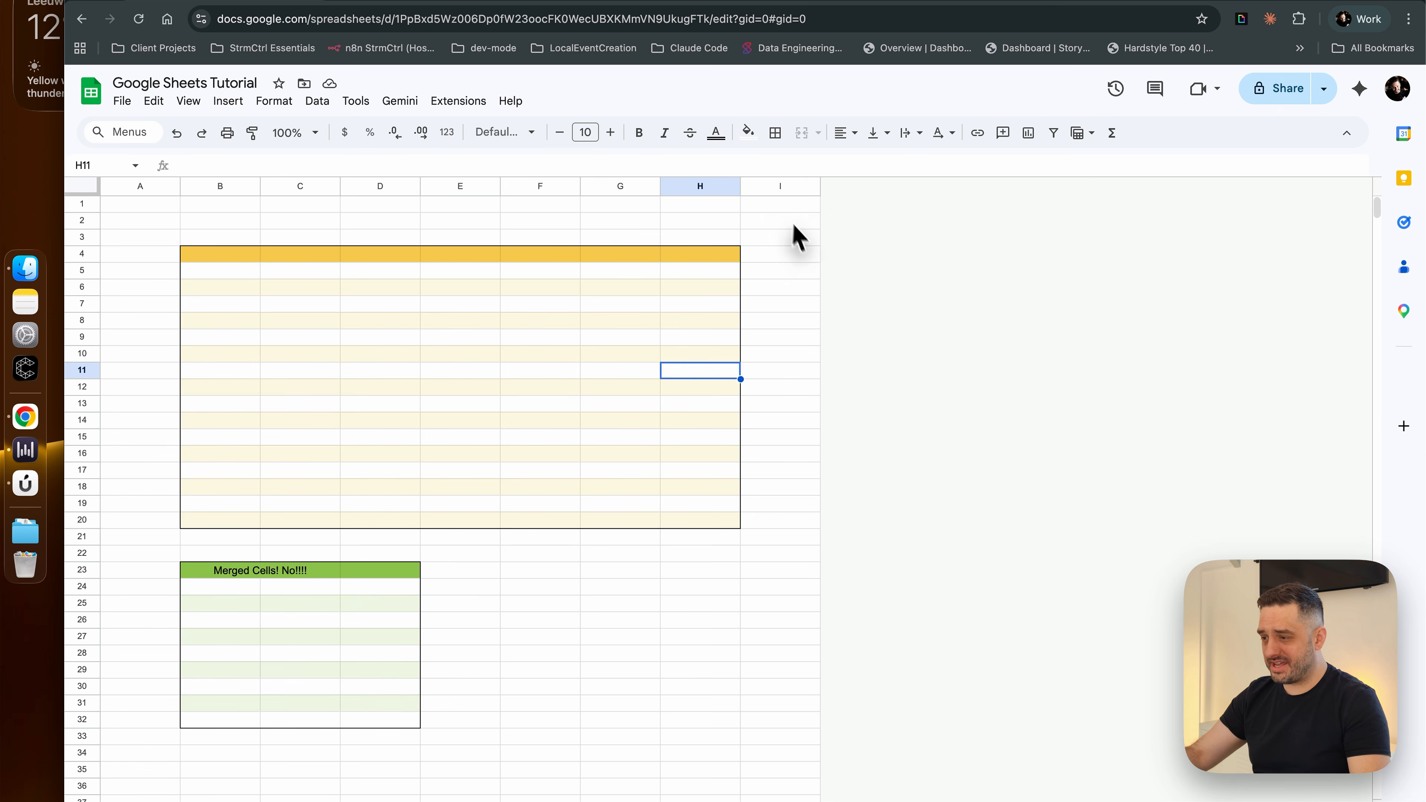
{"action": "left_click_drag", "start_coordinate": [793, 225], "coordinate": [134, 556]}
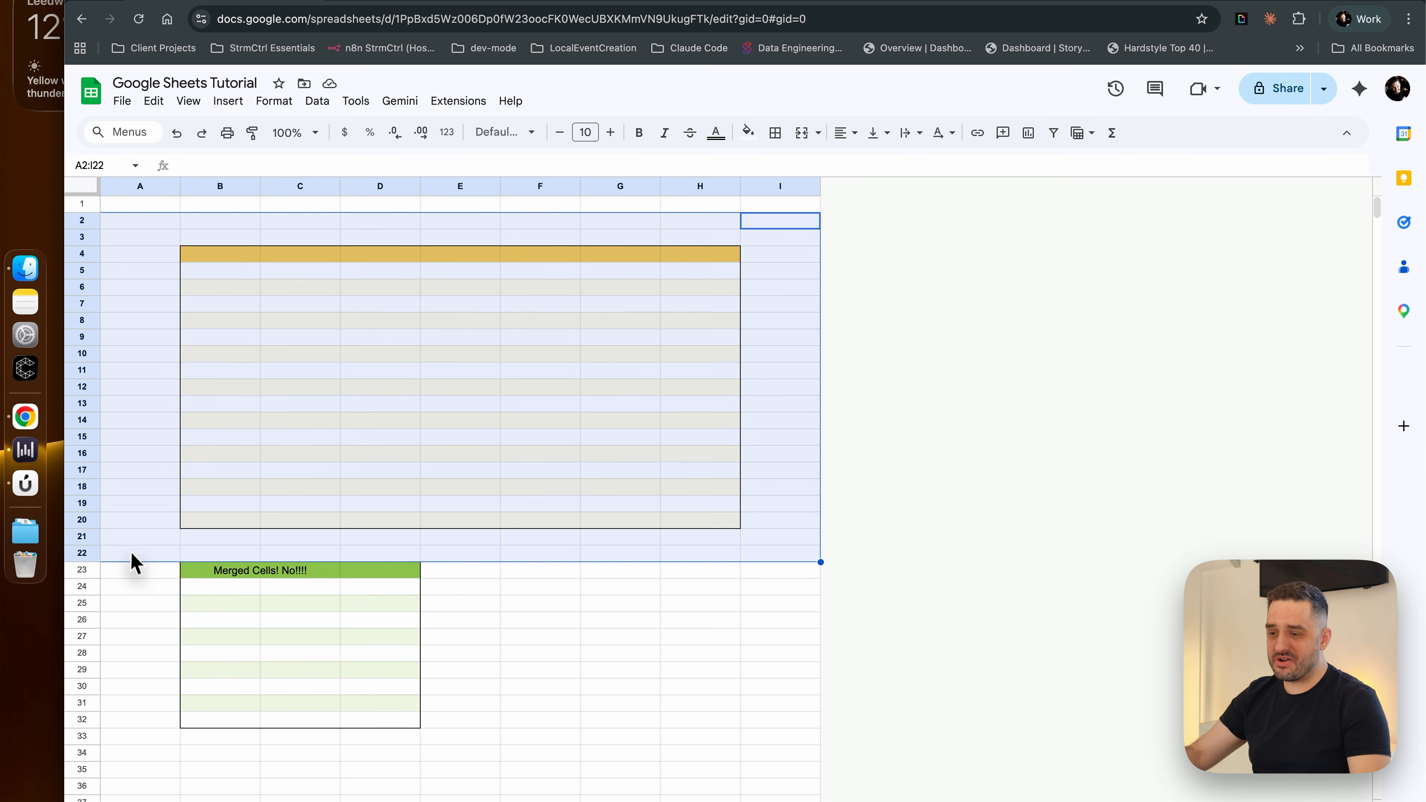
{"action": "left_click", "coordinate": [511, 454]}
{"action": "left_click", "coordinate": [149, 206]}
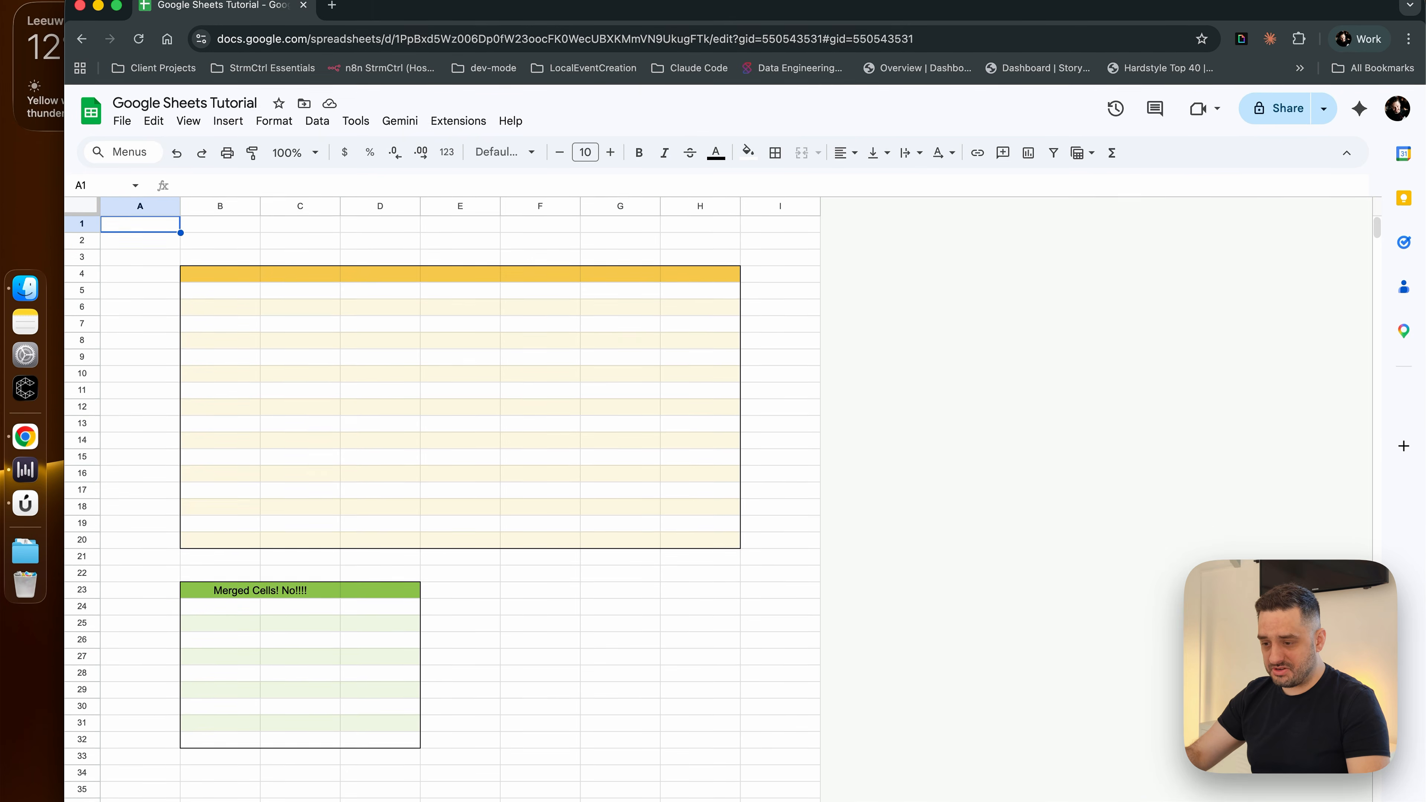
Add a new sheet and apply the purple alternating colors style with a header to all its cells
{"action": "left_click", "coordinate": [111, 801]}
{"action": "left_click", "coordinate": [84, 214]}
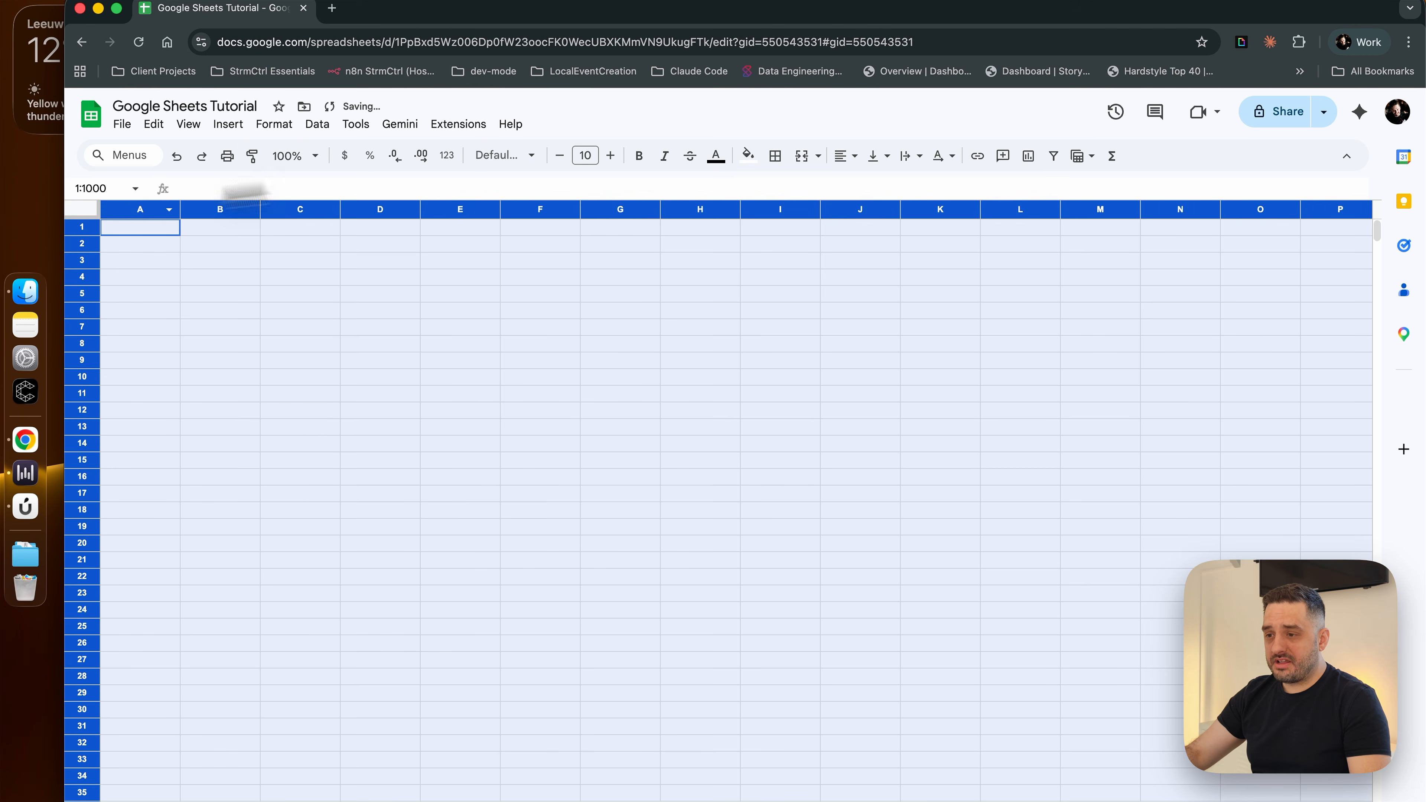
{"action": "left_click", "coordinate": [227, 124]}
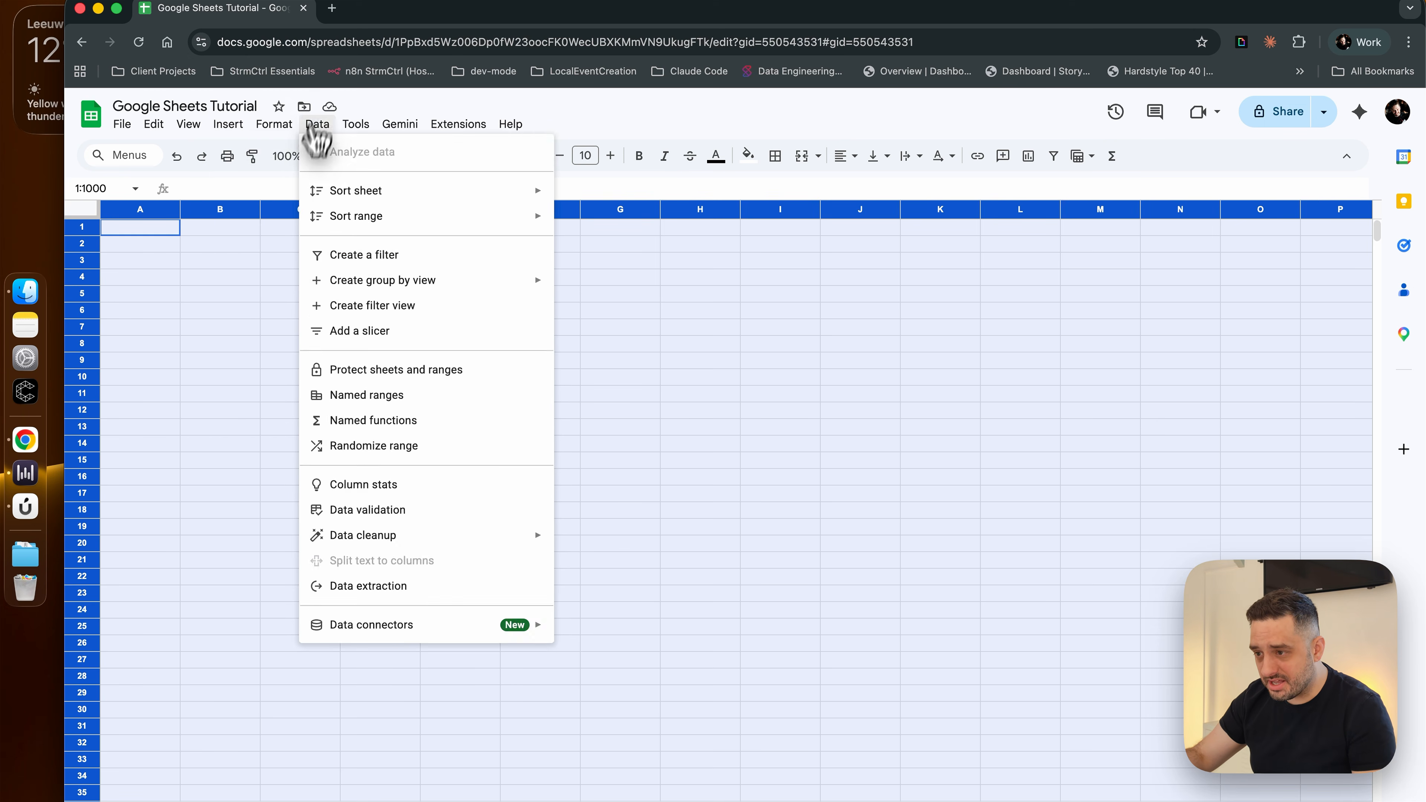
{"action": "mouse_move", "coordinate": [293, 129]}
{"action": "left_click", "coordinate": [331, 472]}
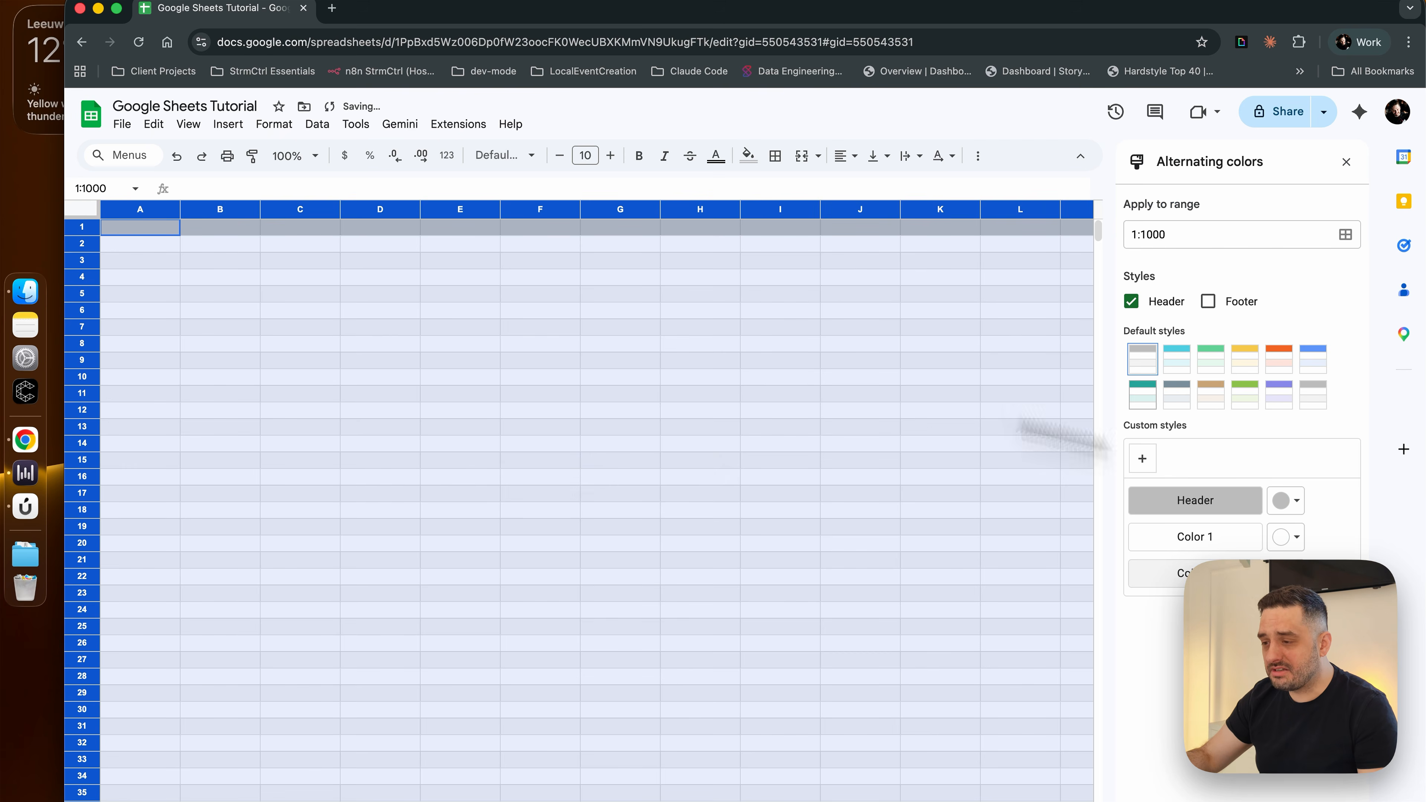
{"action": "left_click", "coordinate": [1273, 400]}
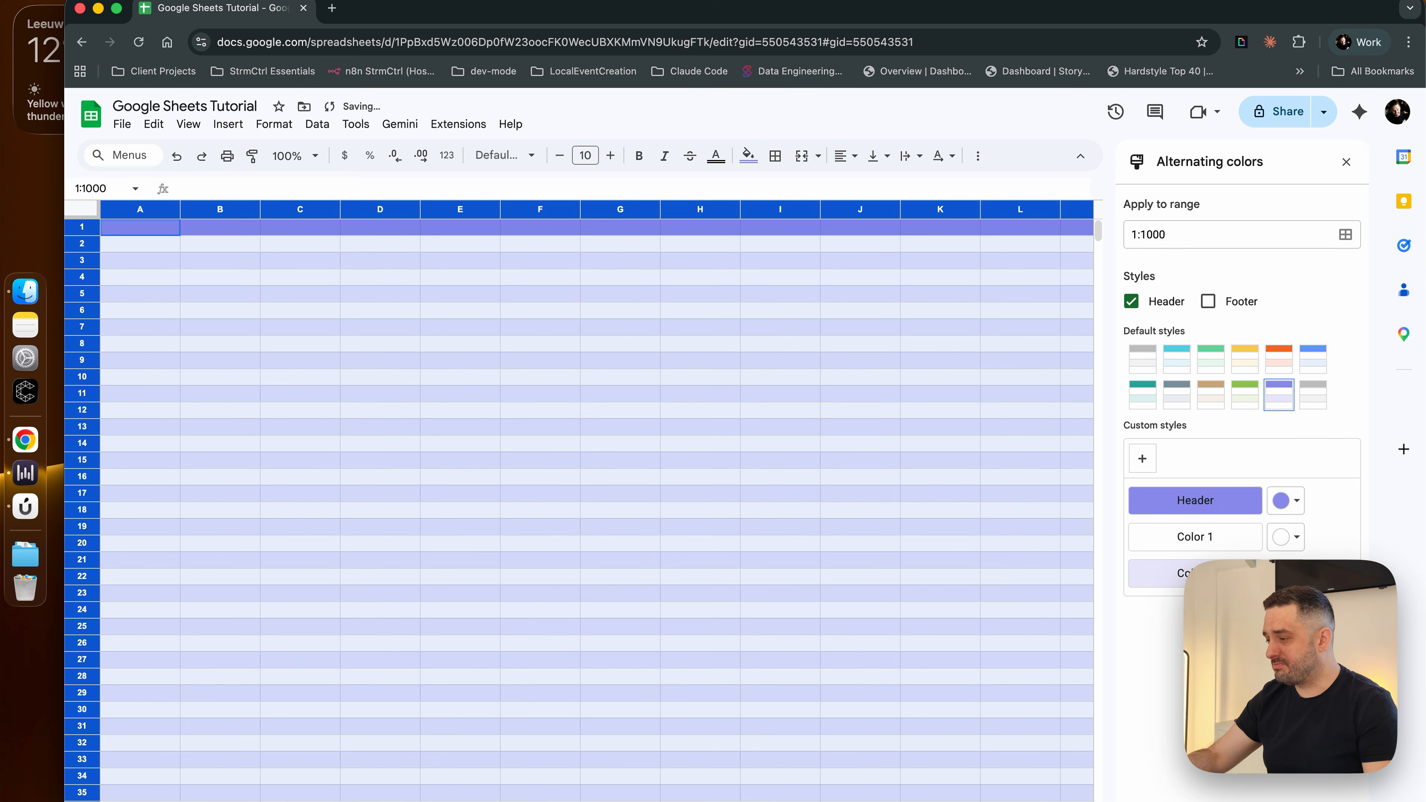
{"action": "left_click", "coordinate": [780, 509]}
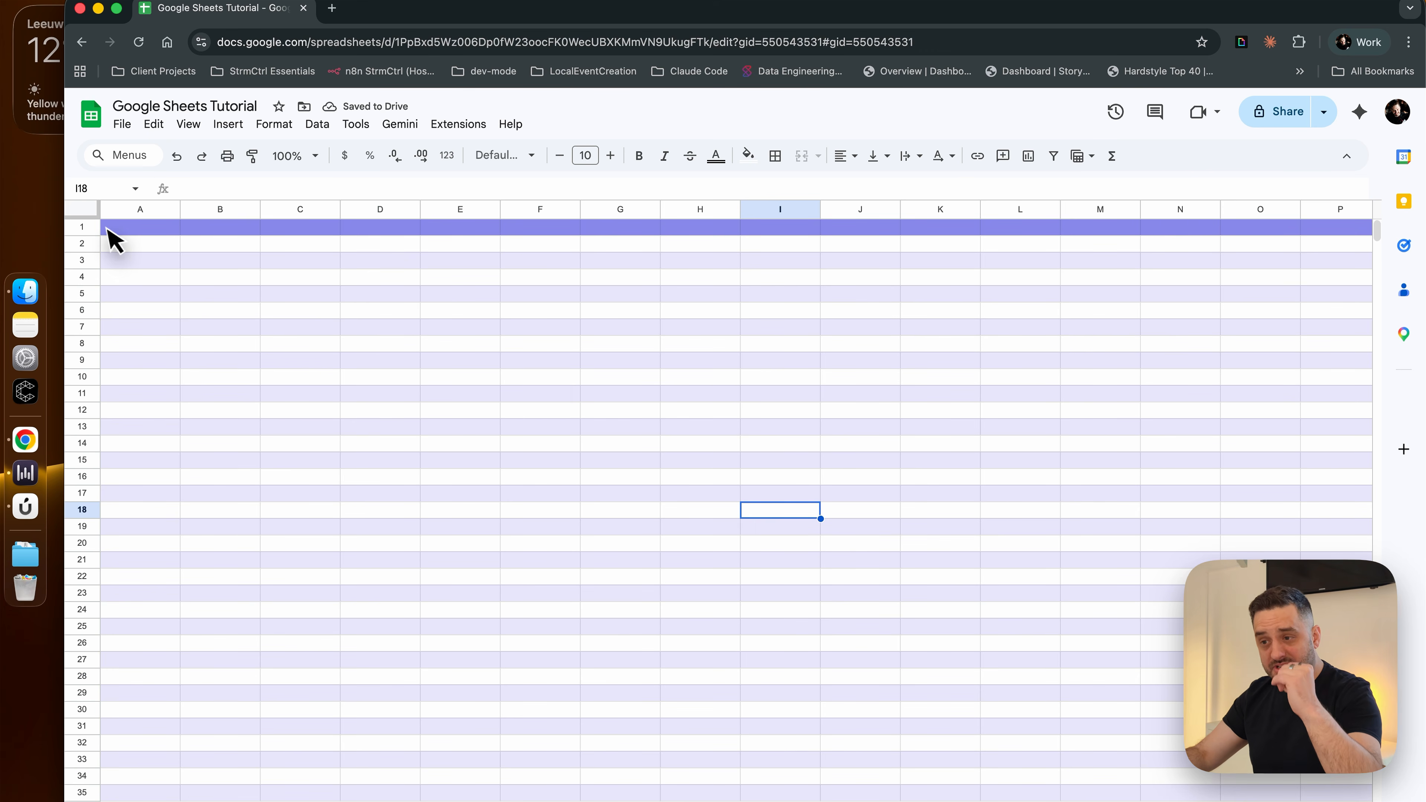
{"action": "left_click_drag", "start_coordinate": [112, 232], "coordinate": [392, 231]}
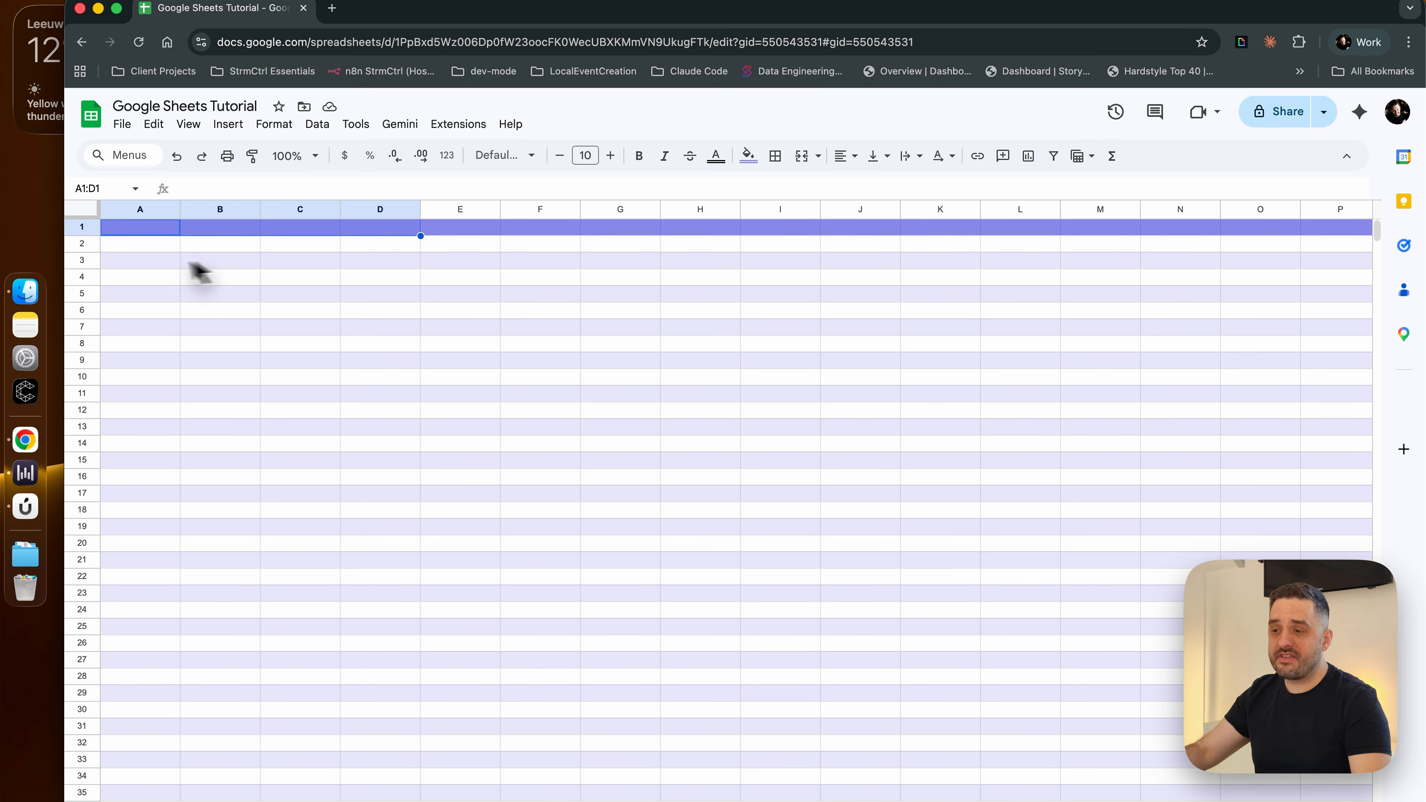
{"action": "left_click_drag", "start_coordinate": [160, 247], "coordinate": [118, 701]}
{"action": "left_click", "coordinate": [407, 562]}
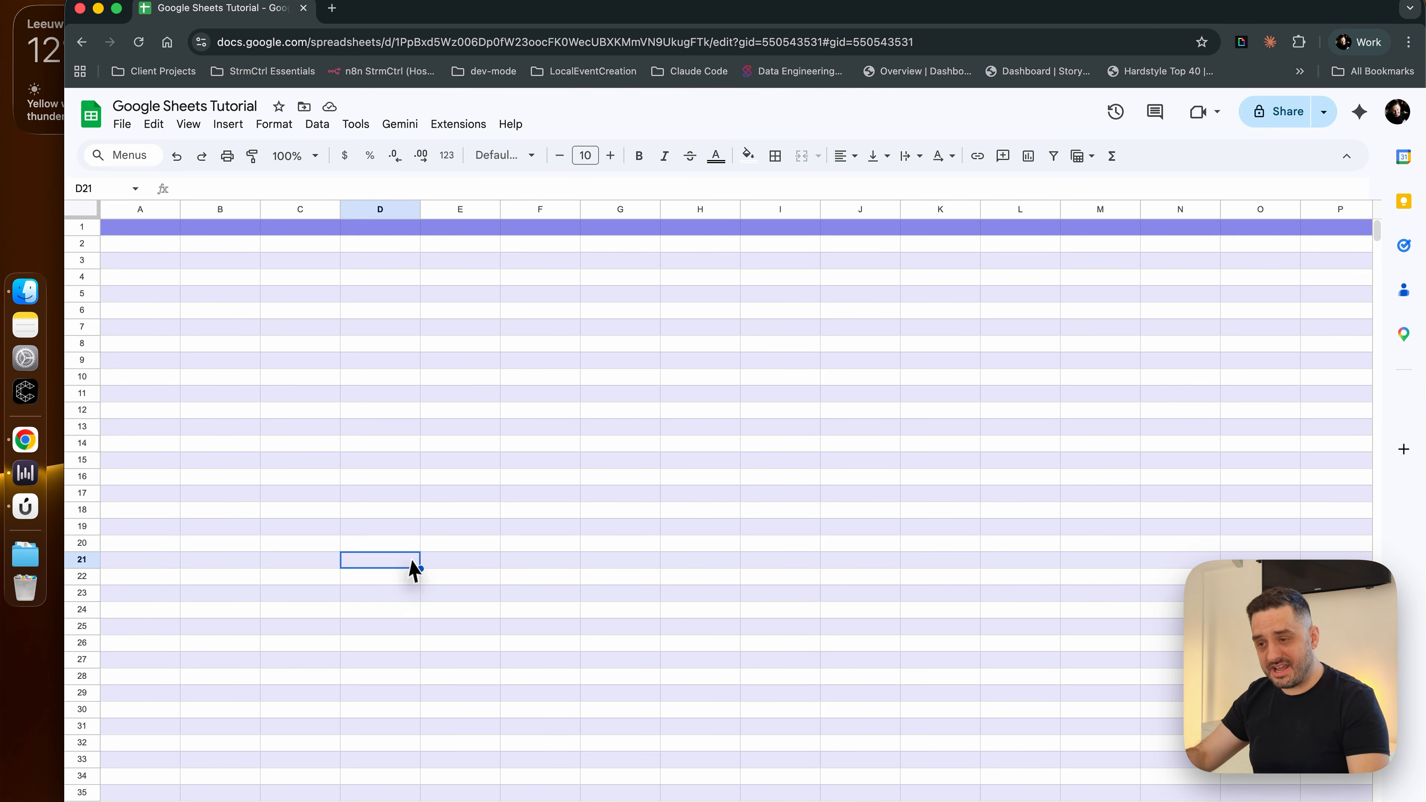
Go back to the MUST LOOK NICE! sheet and examine the layout of its yellow and green tables
{"action": "left_click", "coordinate": [264, 789]}
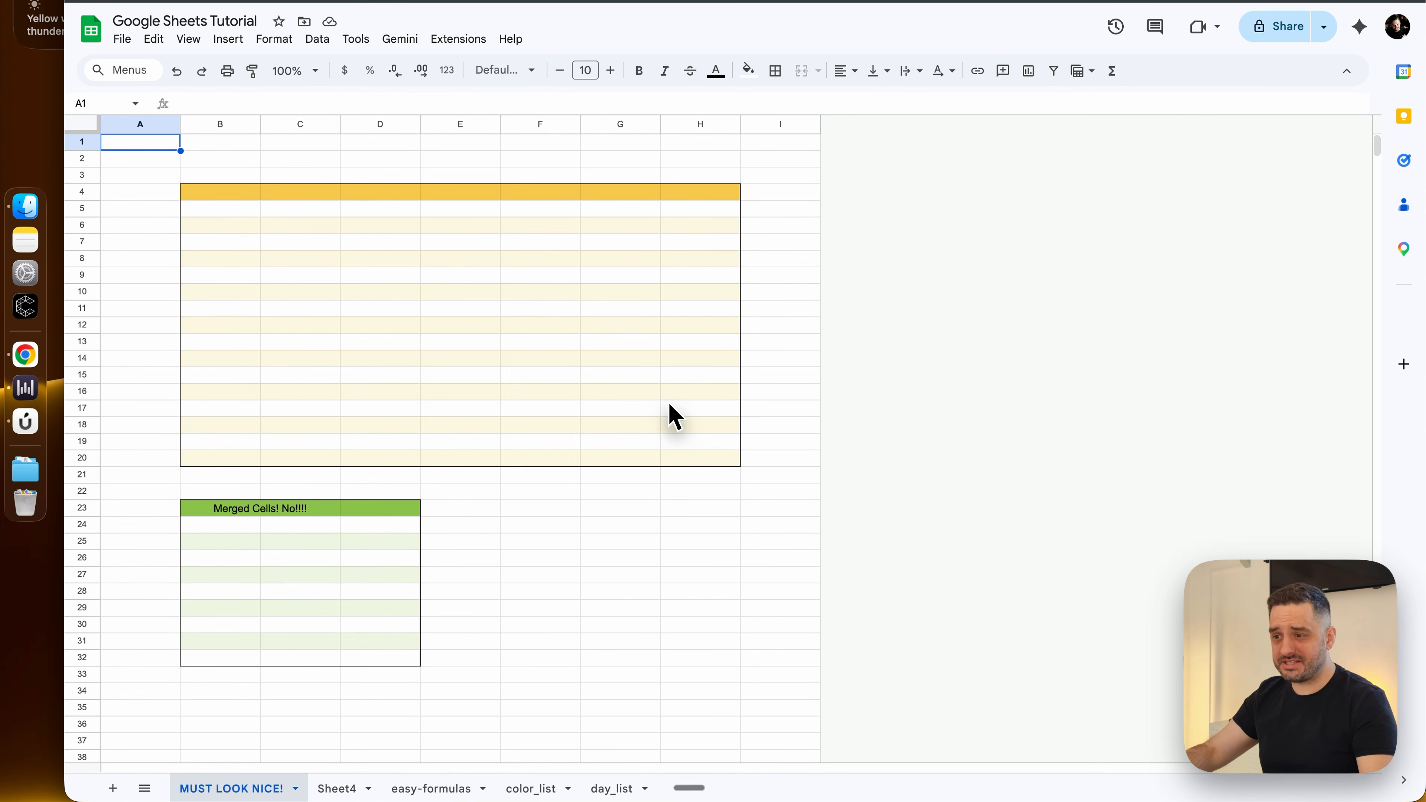
{"action": "left_click", "coordinate": [543, 531]}
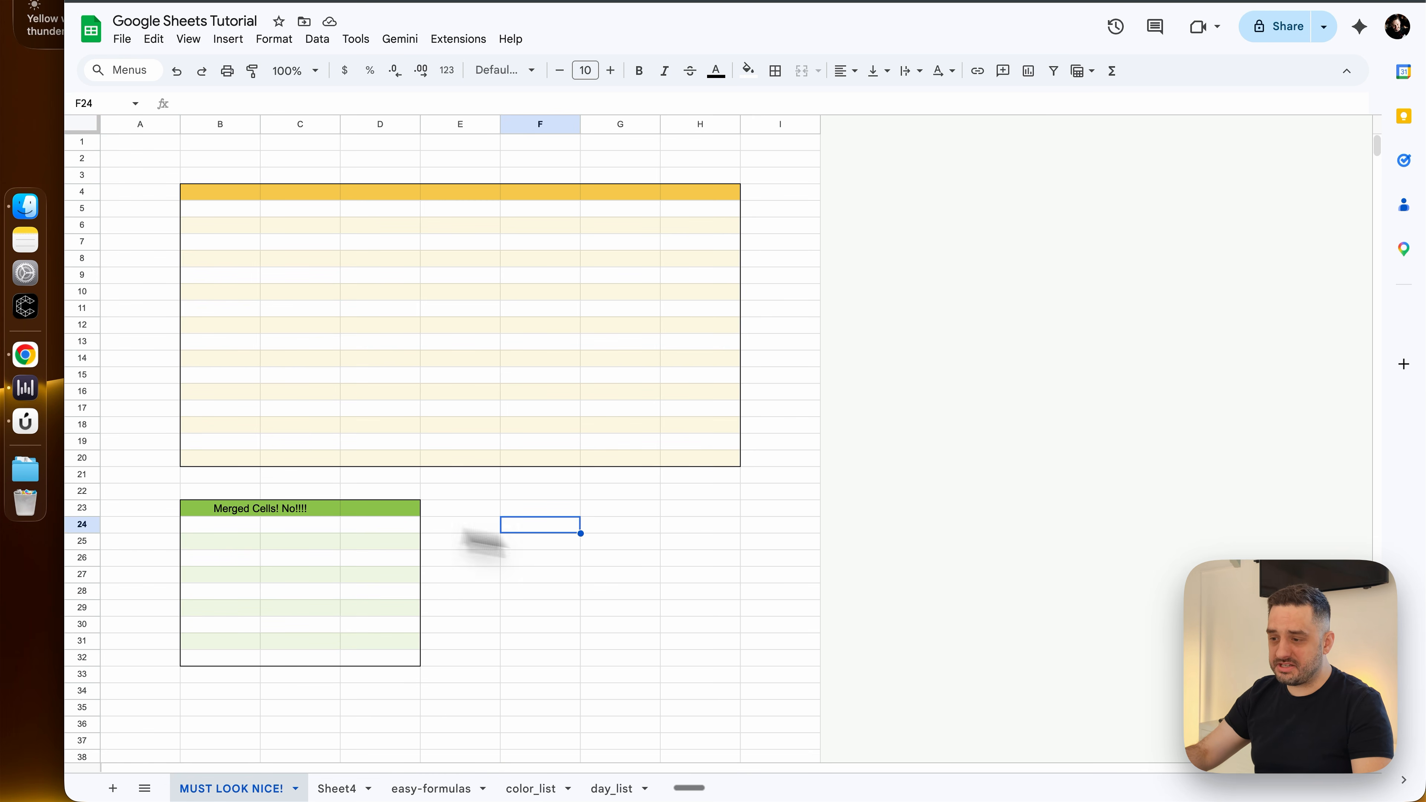
{"action": "key", "text": "ctrl+super+f"}
{"action": "left_click", "coordinate": [235, 360]}
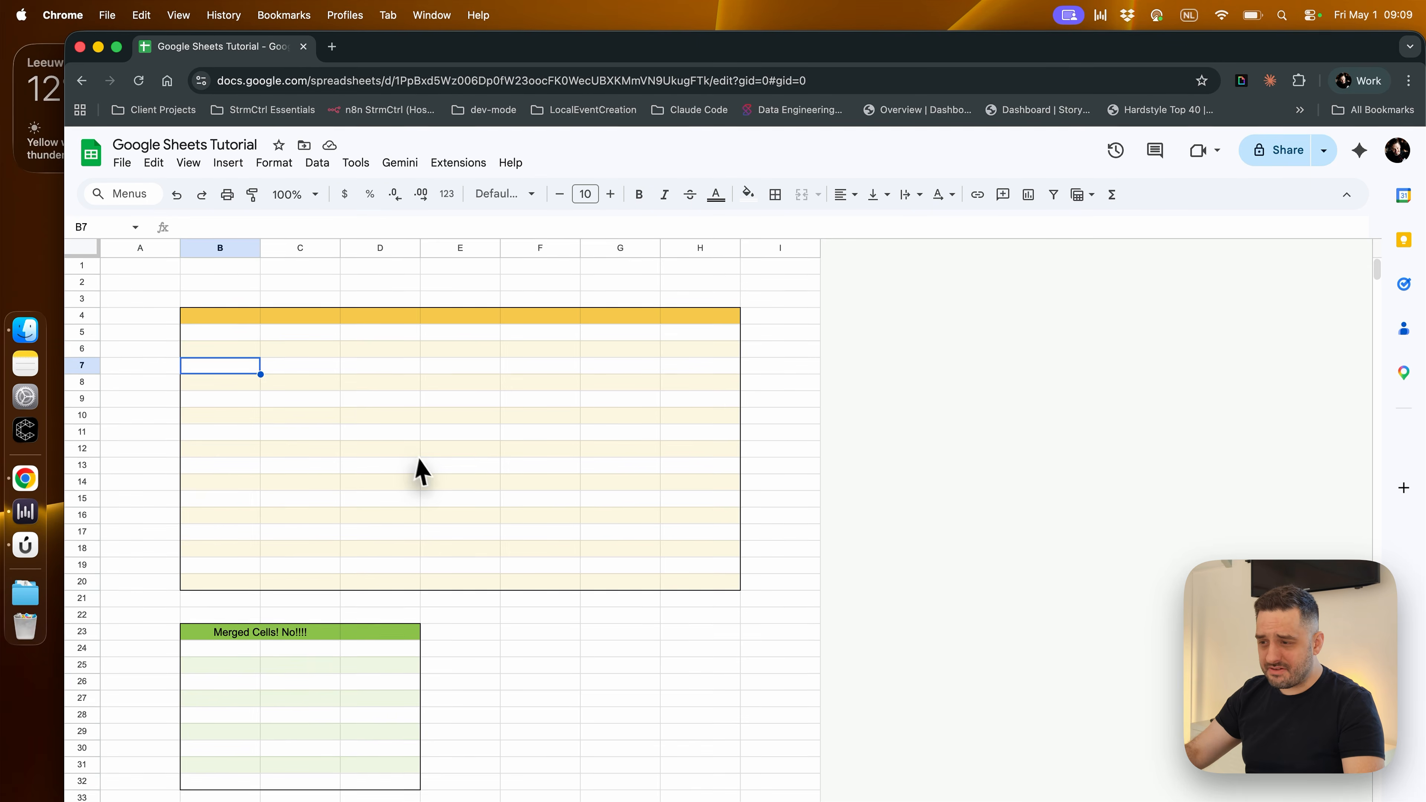
{"action": "left_click", "coordinate": [448, 456]}
{"action": "left_click", "coordinate": [232, 508]}
{"action": "left_click", "coordinate": [180, 428]}
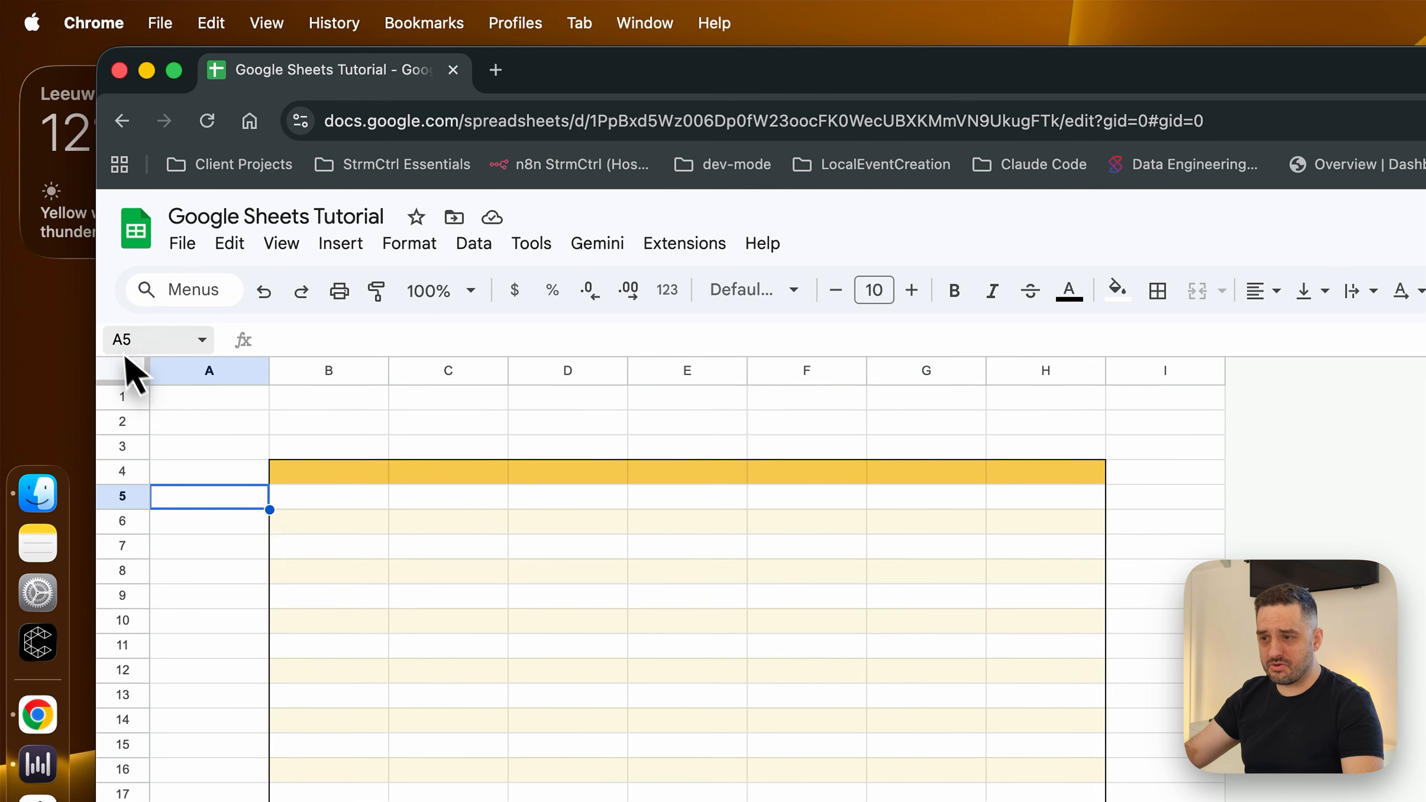
{"action": "left_click", "coordinate": [463, 647]}
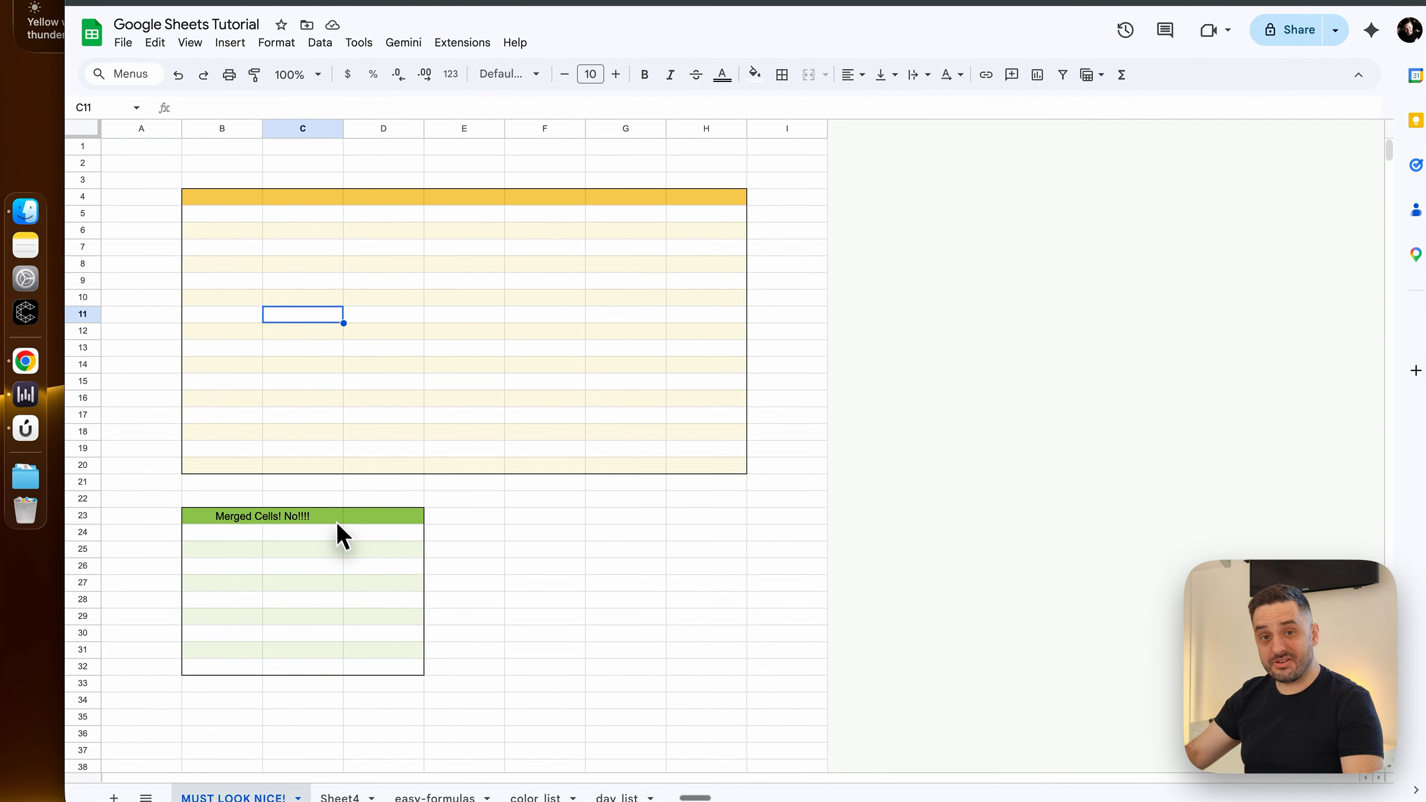
{"action": "left_click", "coordinate": [334, 514]}
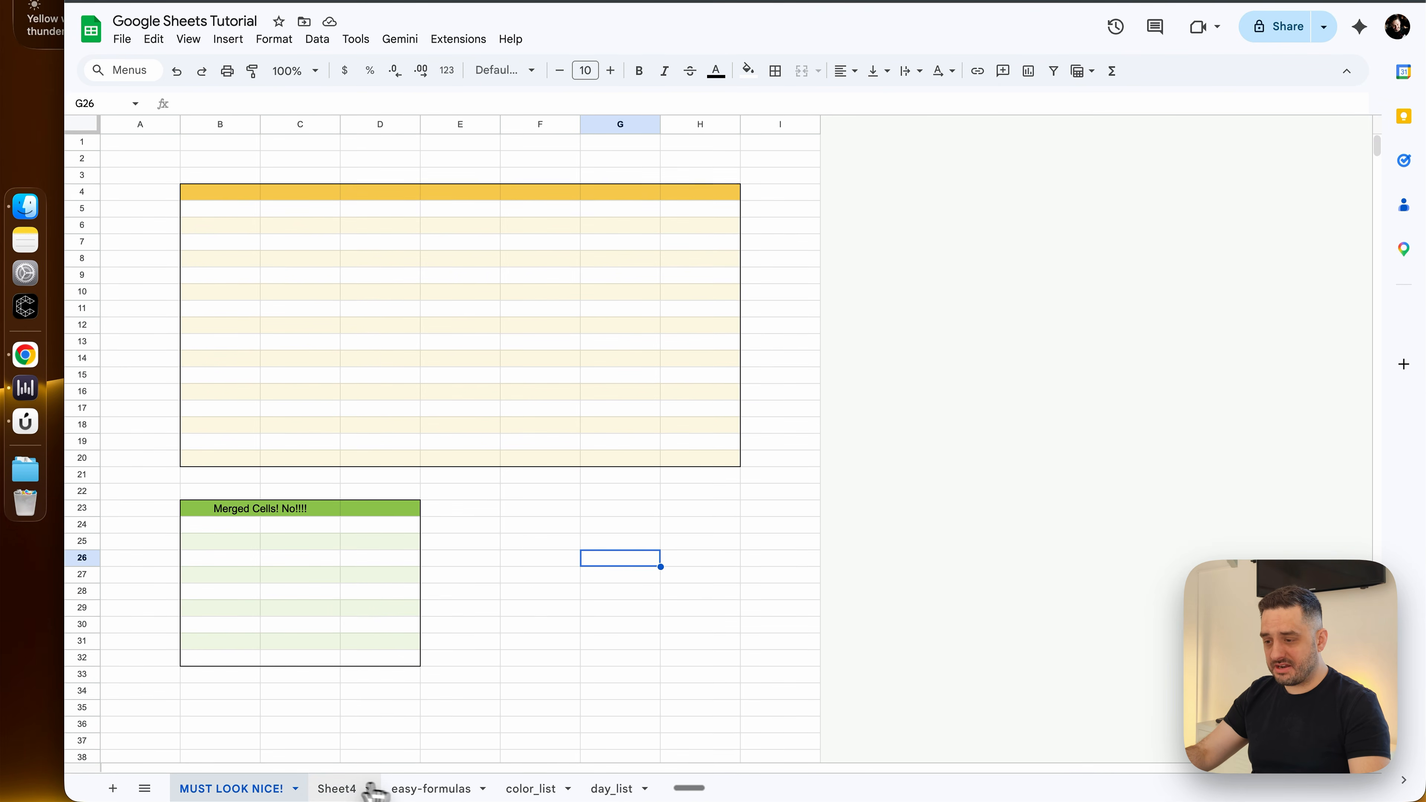
Look through the Sheet4, easy-formulas, color_list and day_list sheets and return to MUST LOOK NICE!
{"action": "left_click", "coordinate": [362, 791]}
{"action": "left_click", "coordinate": [455, 789]}
{"action": "left_click", "coordinate": [531, 789]}
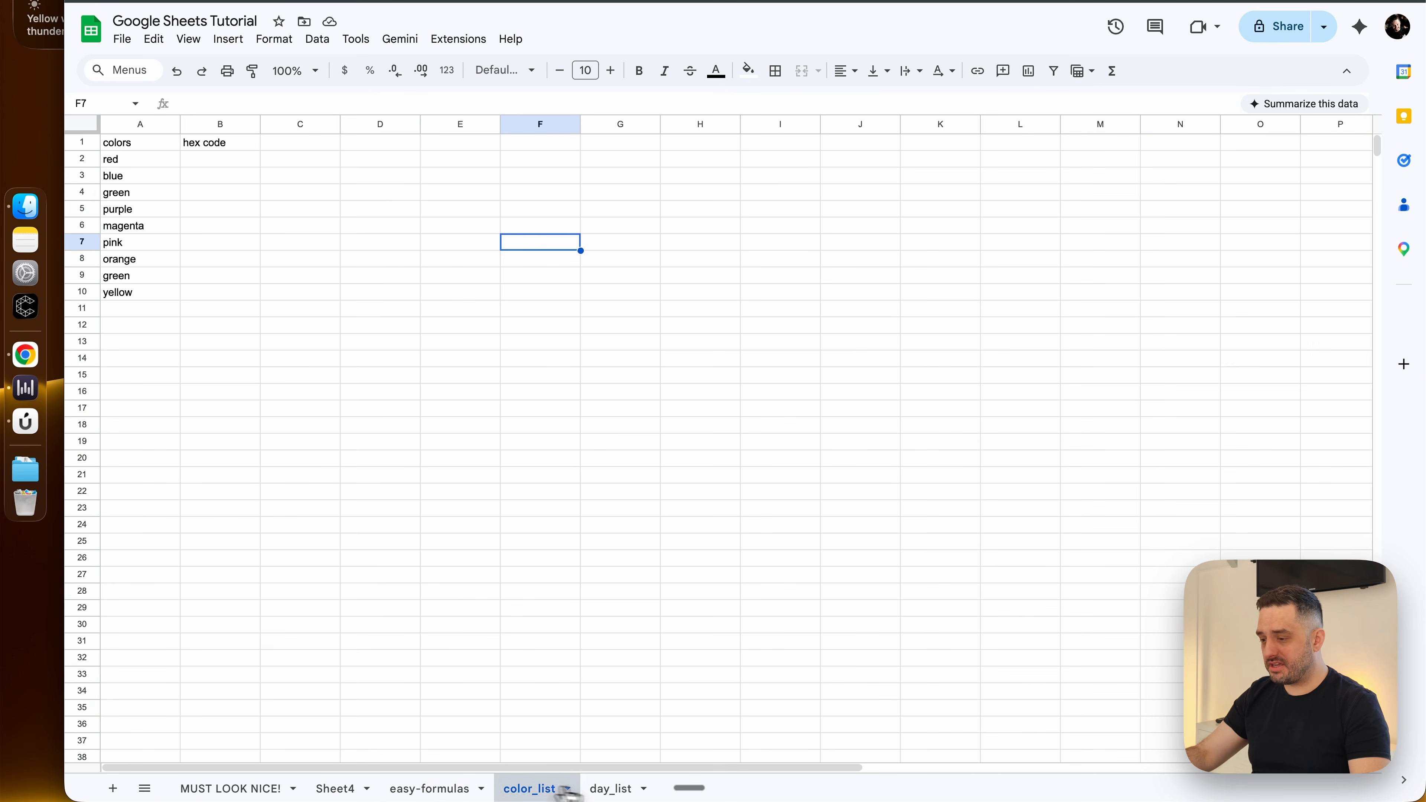
{"action": "left_click", "coordinate": [611, 789]}
{"action": "left_click", "coordinate": [267, 789]}
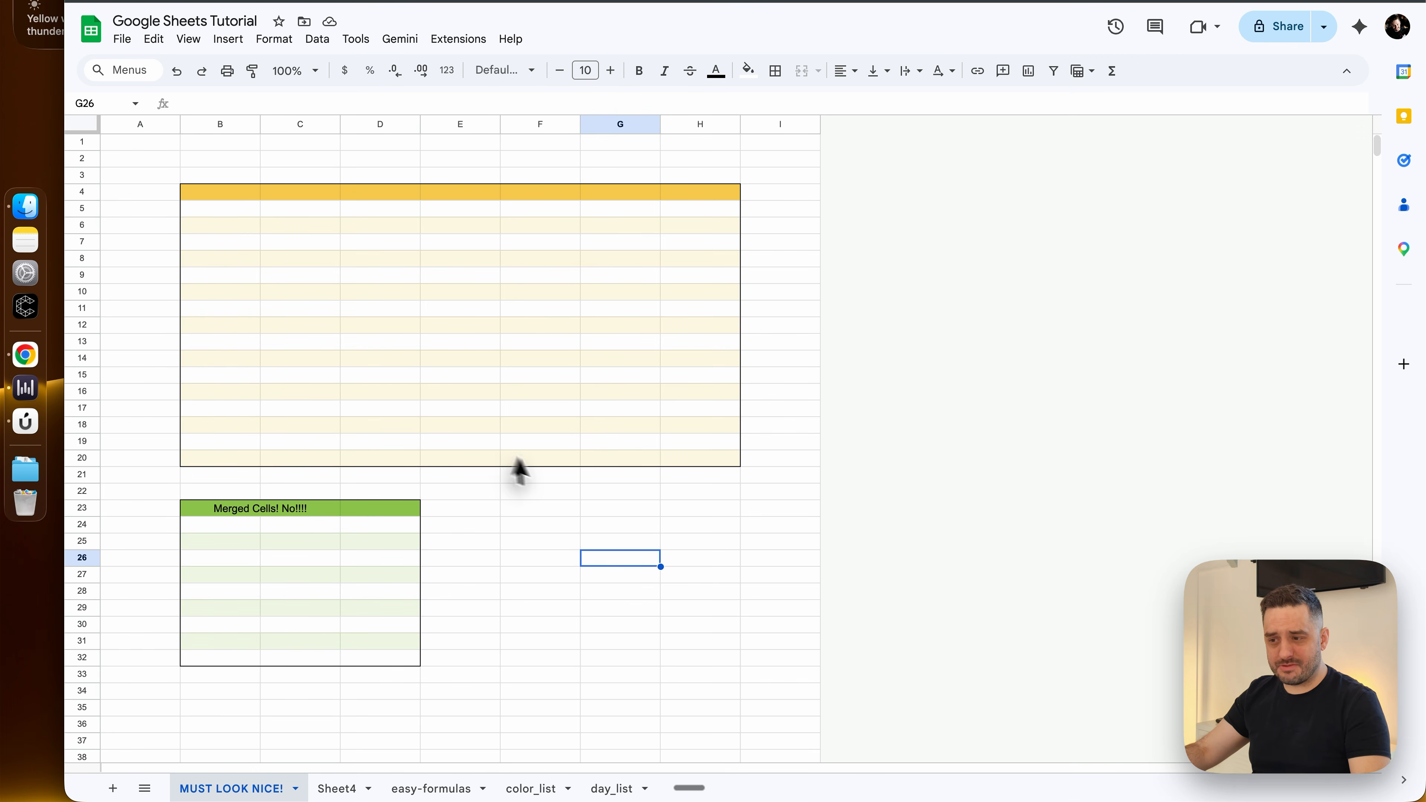
Insert one row below row 20, at the end of the yellow table
{"action": "left_click", "coordinate": [82, 457]}
{"action": "right_click", "coordinate": [84, 459]}
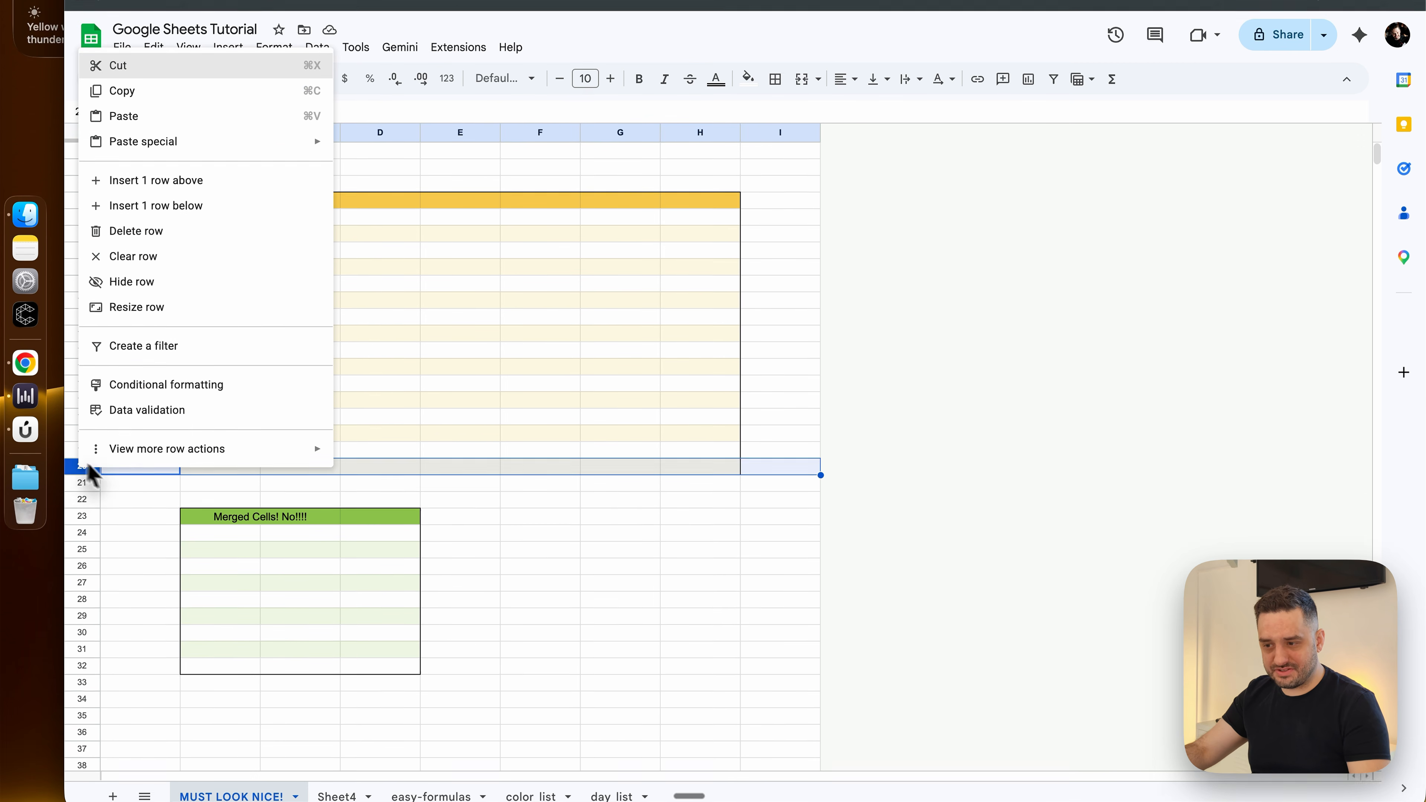
{"action": "left_click", "coordinate": [191, 278]}
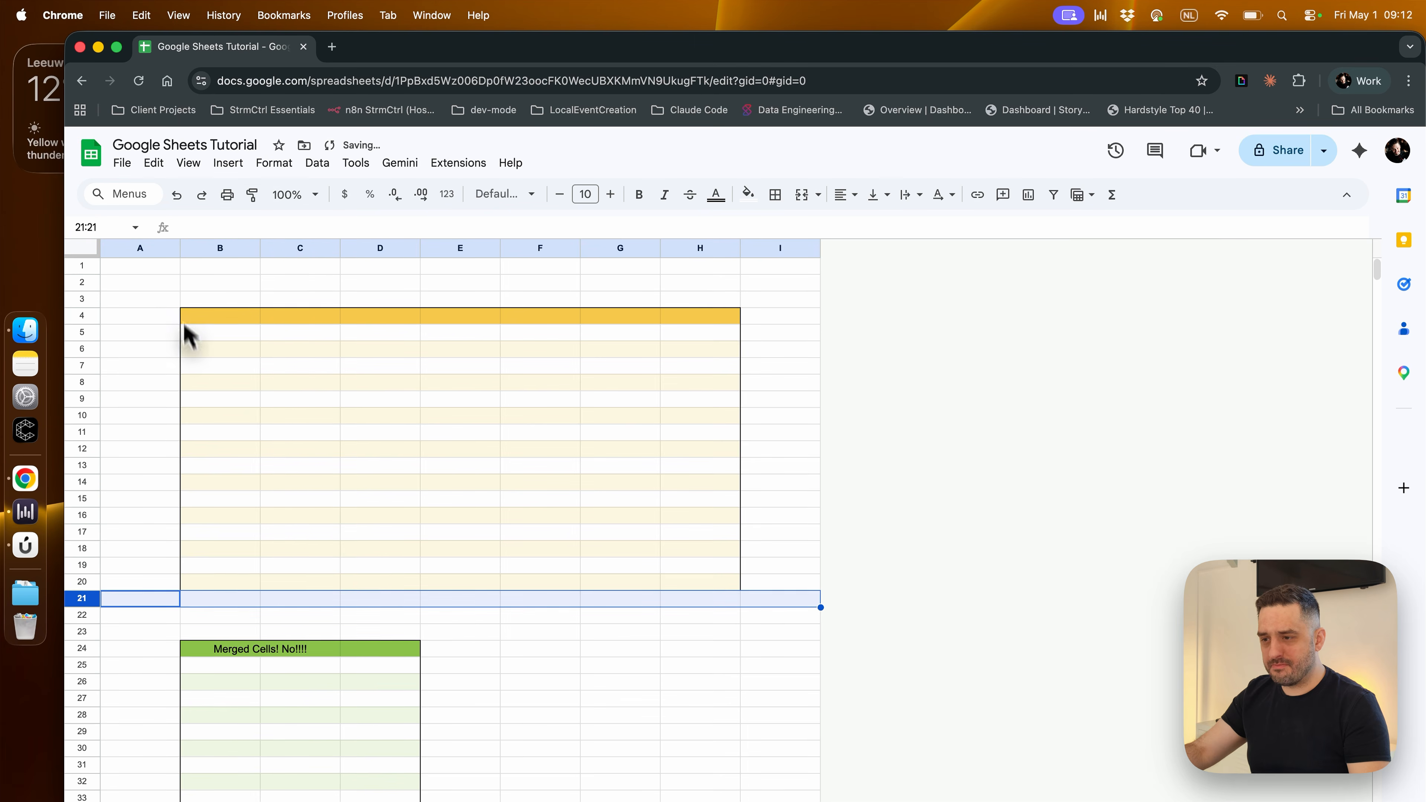
{"action": "left_click", "coordinate": [600, 632]}
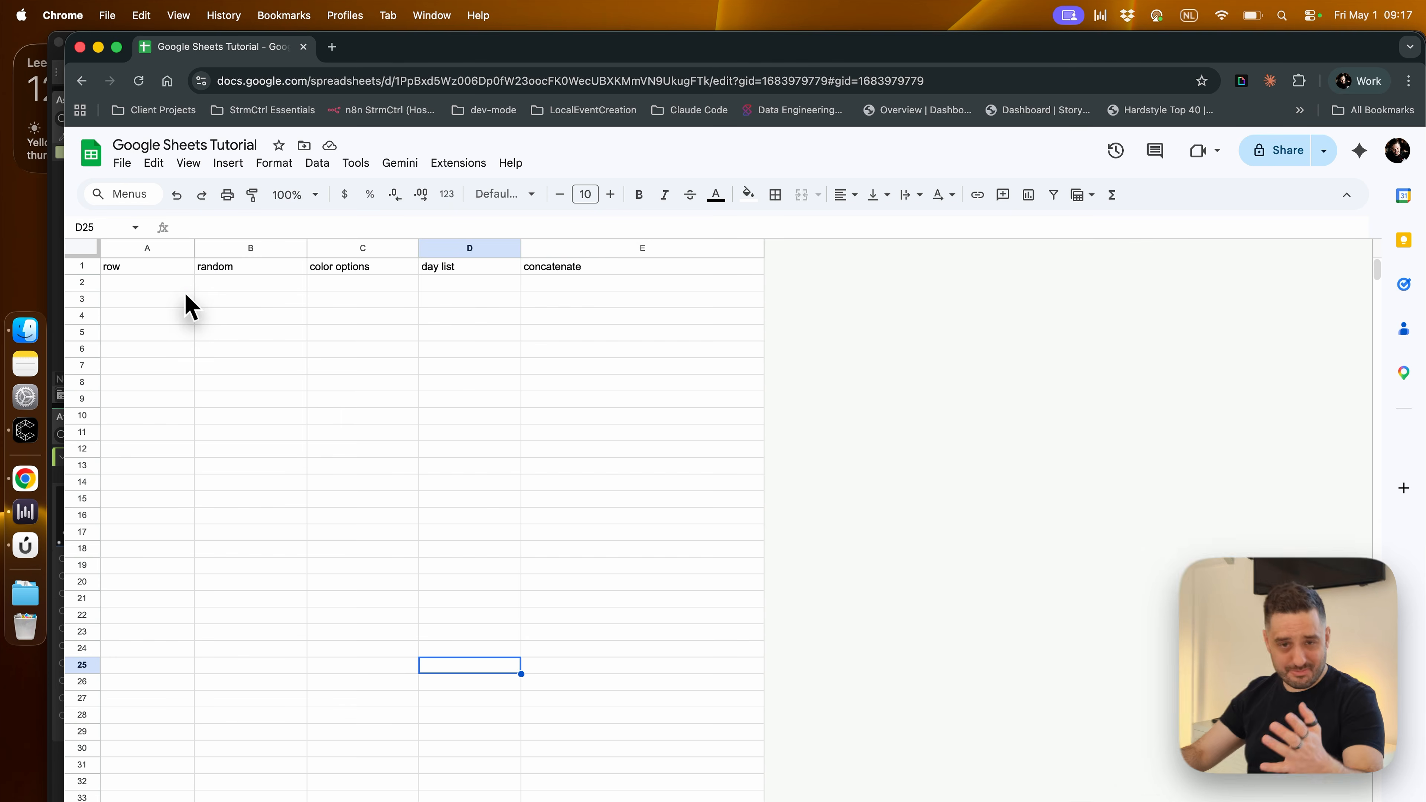
Enter 1, 2 and 3 in A2:A4 under the row header and fill the number series down column A
{"action": "left_click", "coordinate": [179, 286]}
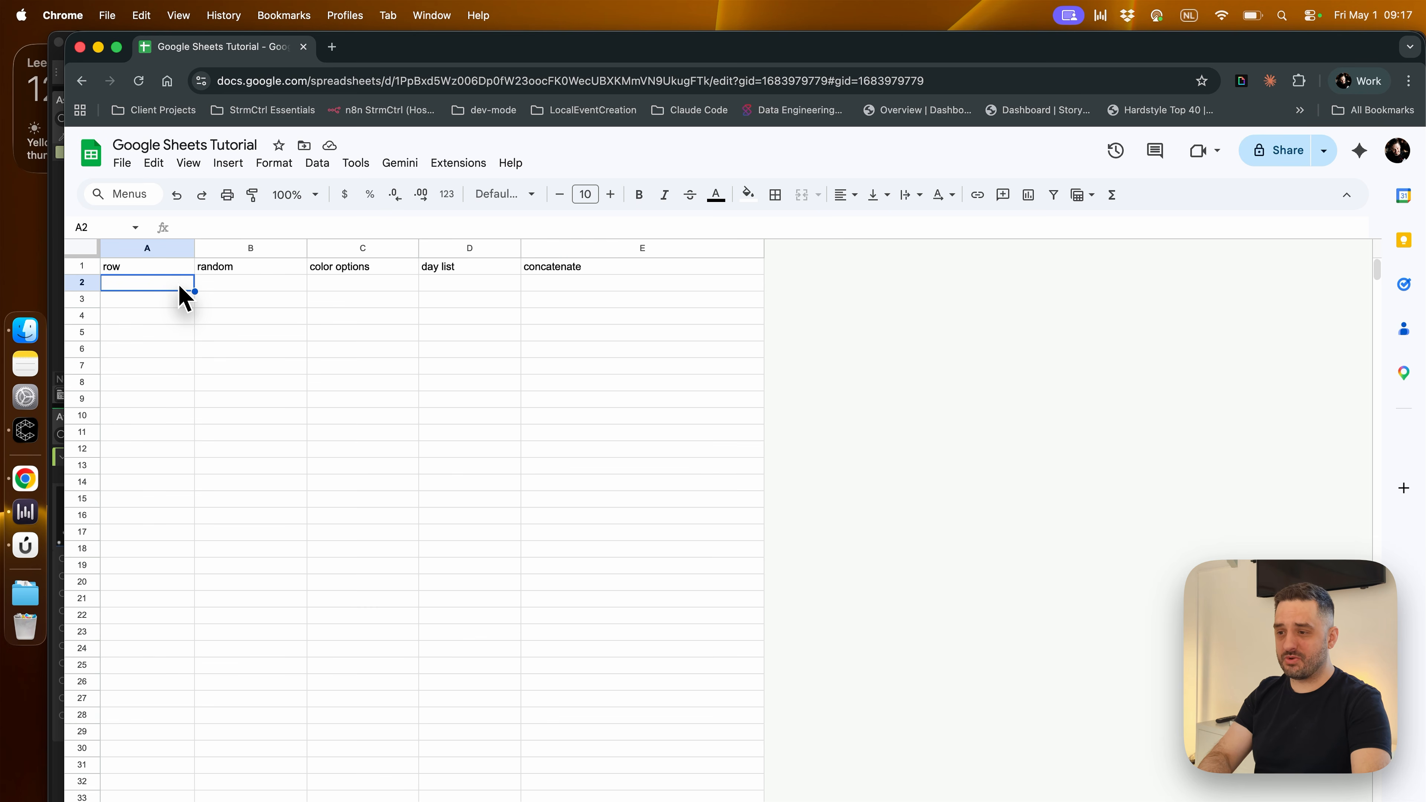
{"action": "key", "text": "Return"}
{"action": "type", "text": "2"}
{"action": "key", "text": "Return"}
{"action": "type", "text": "3"}
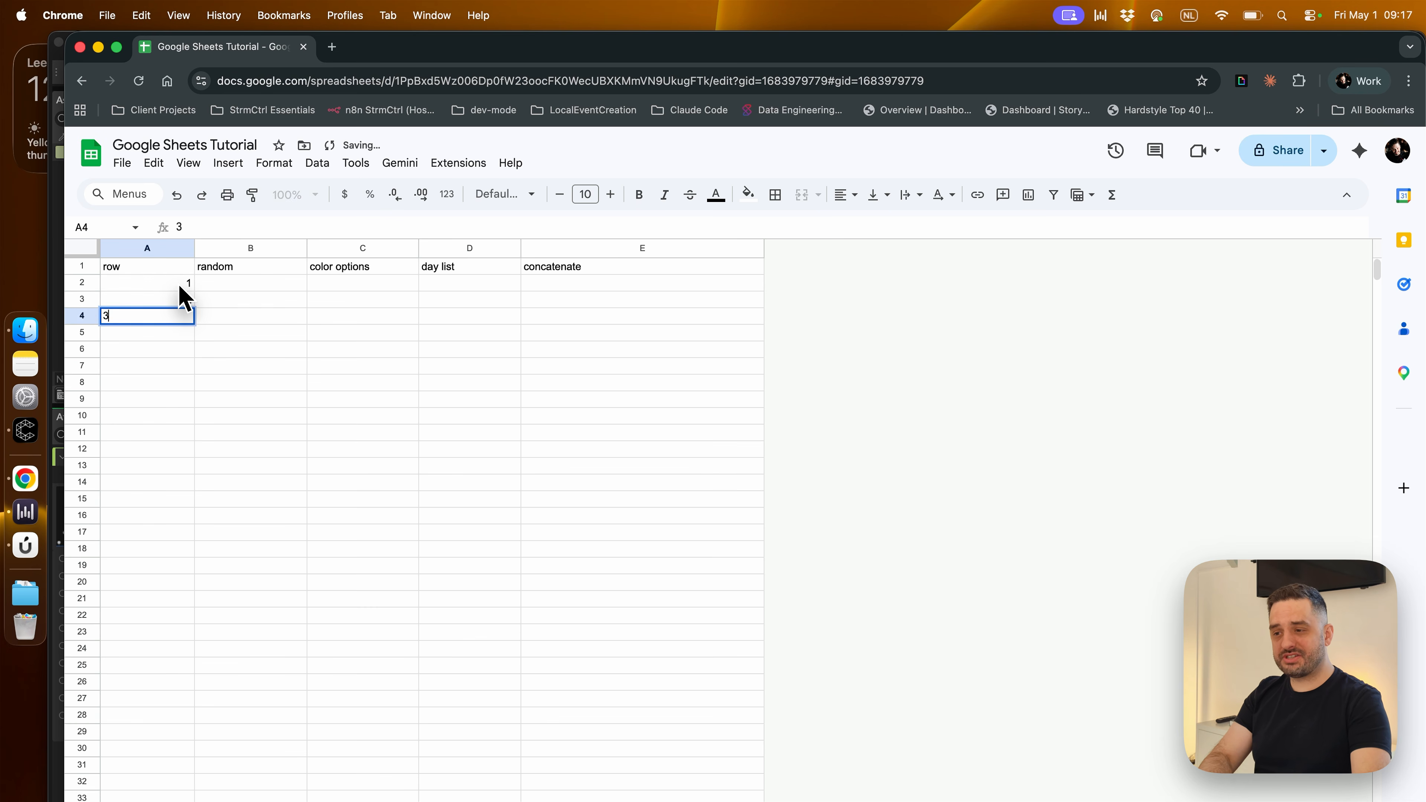
{"action": "key", "text": "Return"}
{"action": "left_click_drag", "start_coordinate": [166, 285], "coordinate": [148, 789]}
{"action": "left_click", "coordinate": [344, 702]}
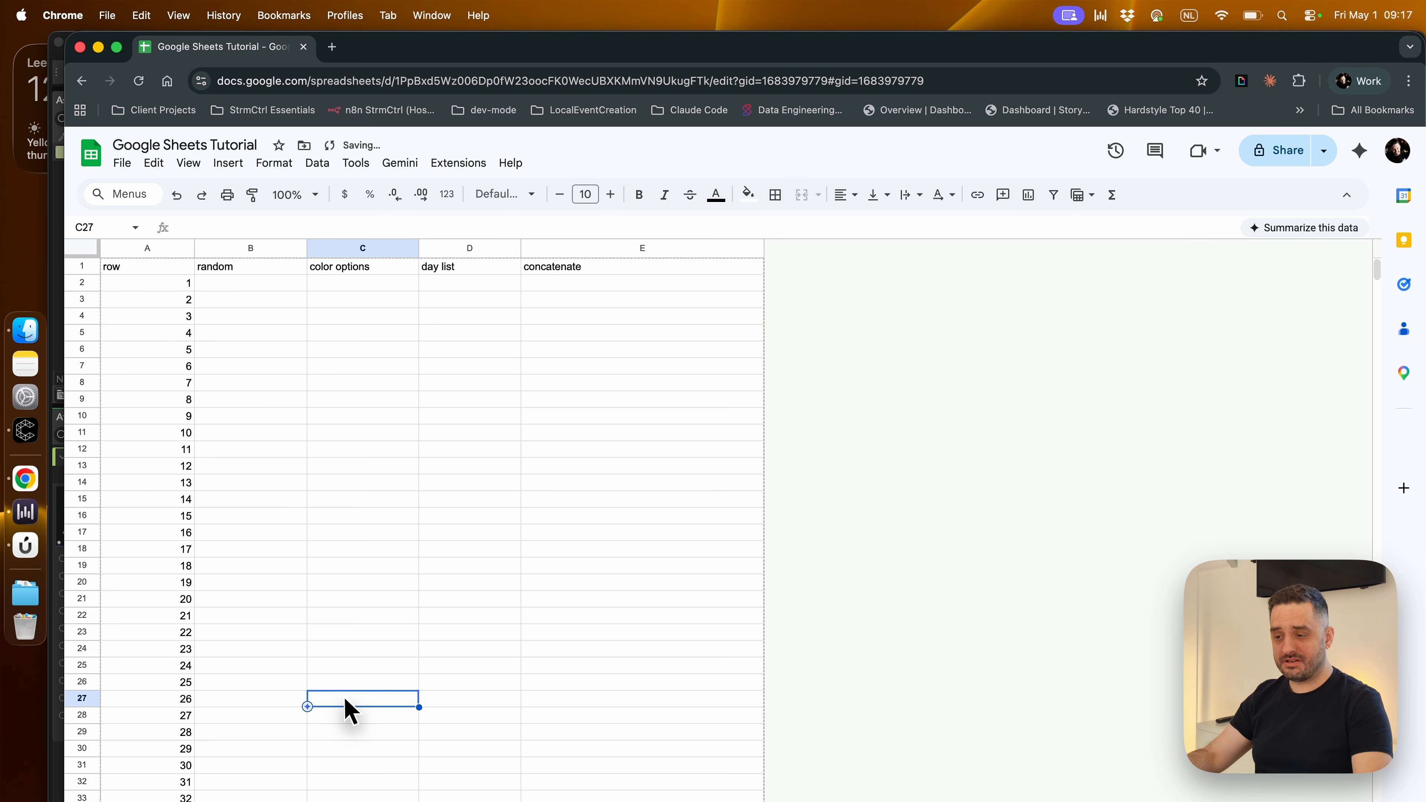
Insert one row below row 18 within the typed number series
{"action": "right_click", "coordinate": [82, 554]}
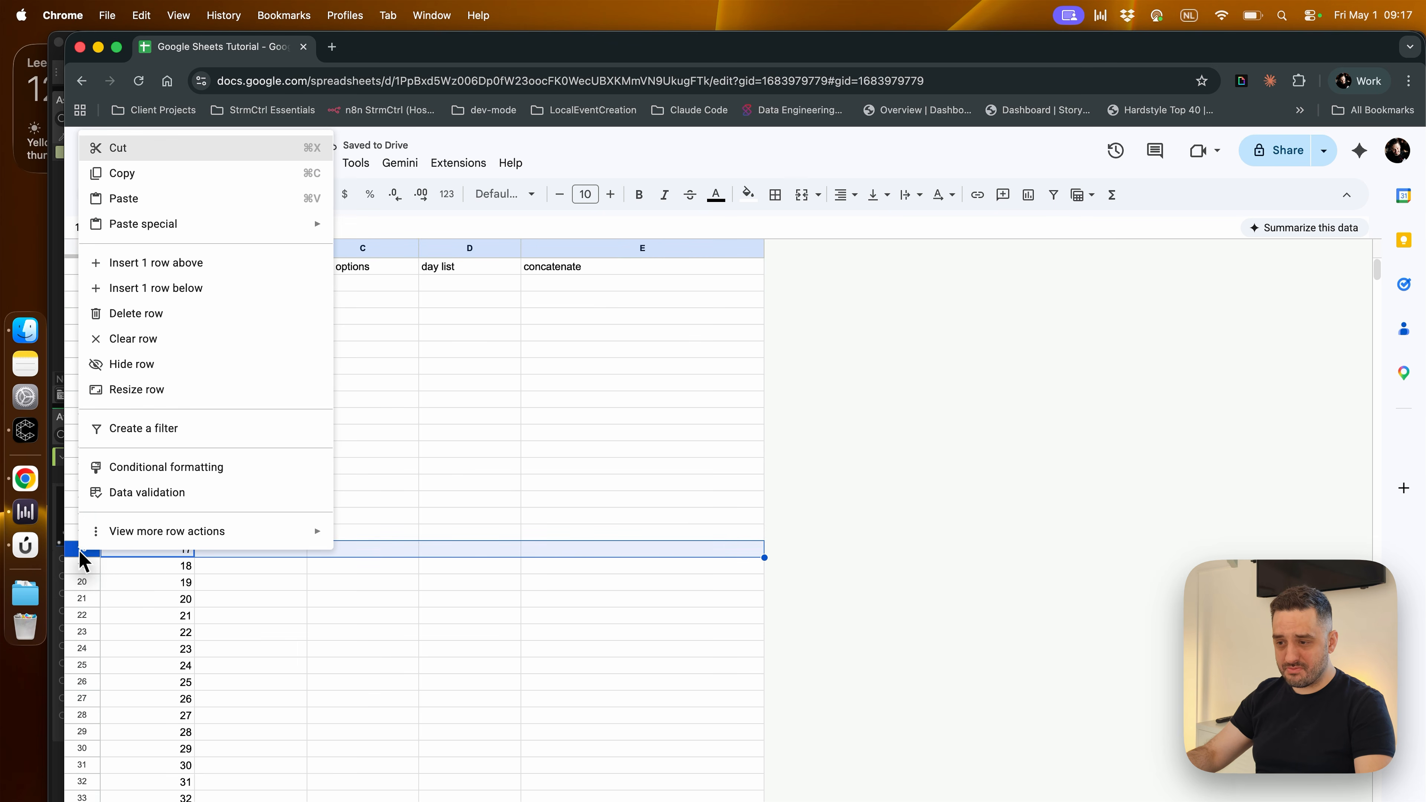
{"action": "left_click", "coordinate": [197, 293]}
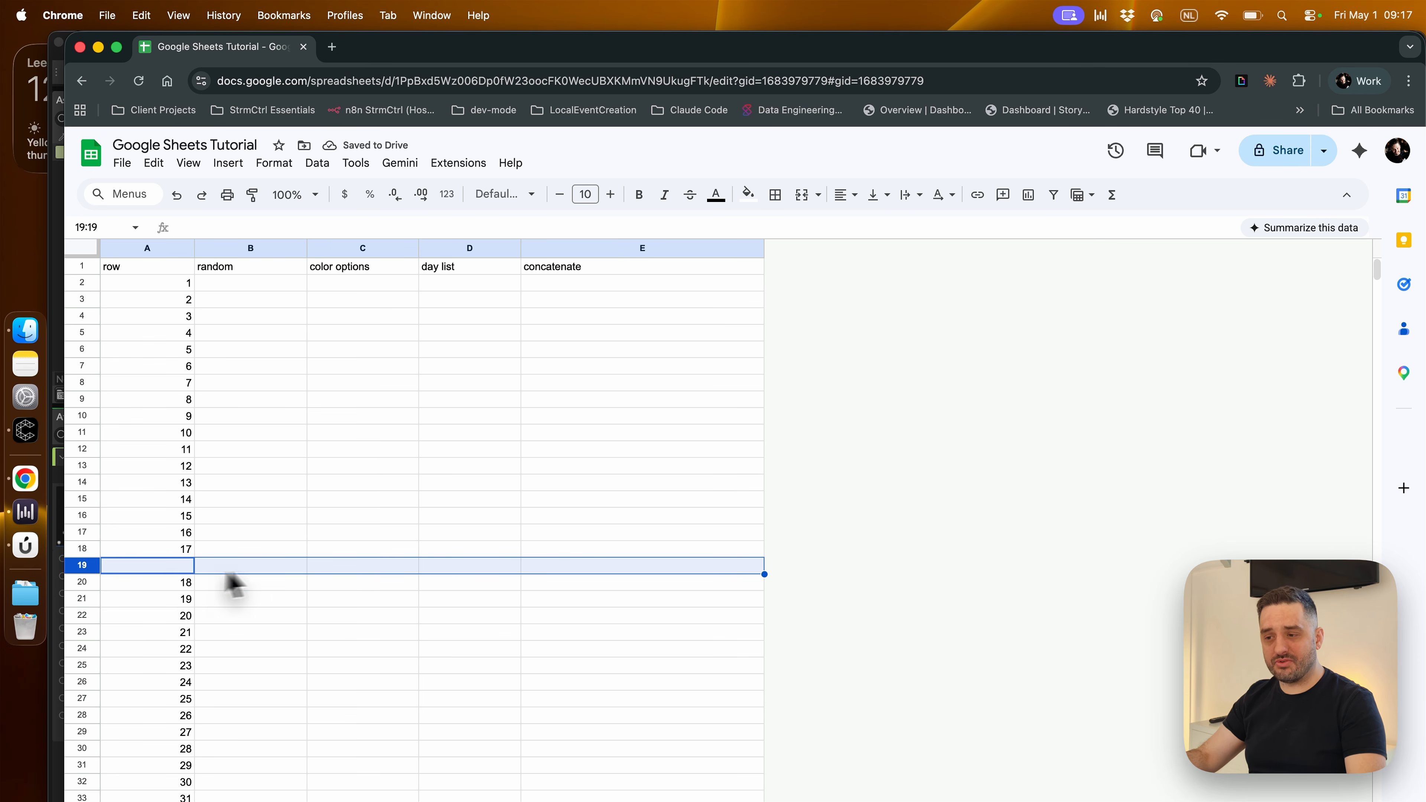
{"action": "left_click", "coordinate": [271, 566]}
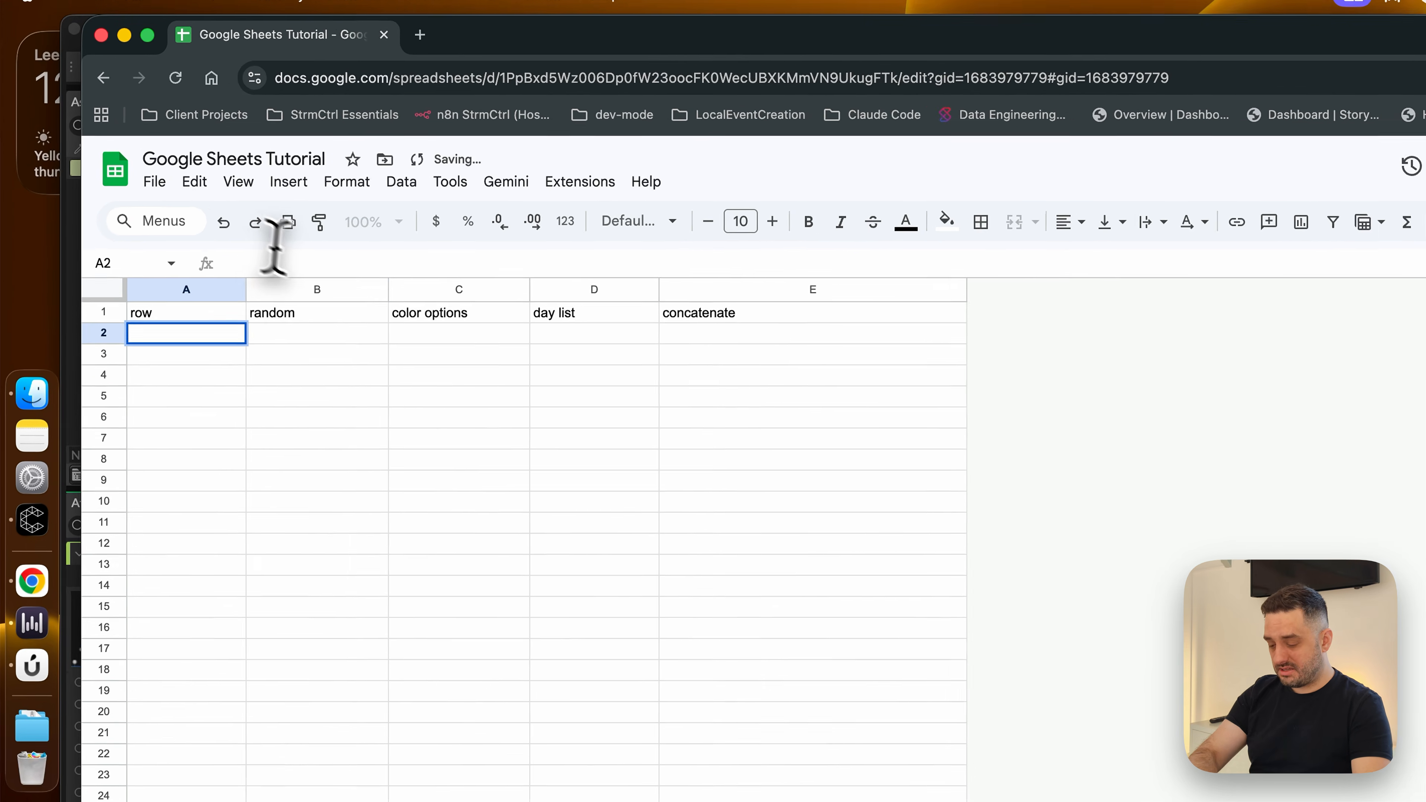
Enter the formula =ROW(A2)-1 in cell A2 of the row column
{"action": "type", "text": "=R"}
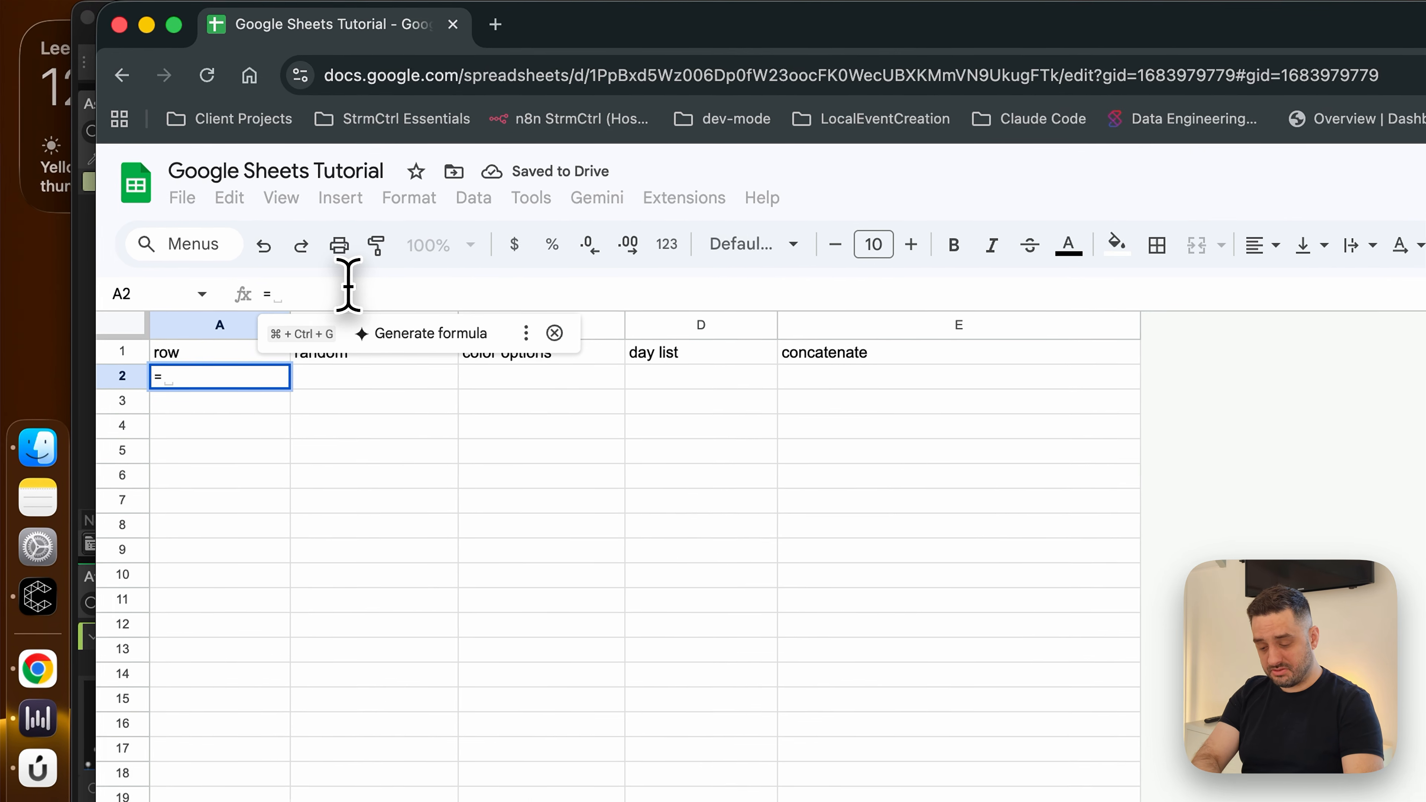
{"action": "type", "text": "OW(A"}
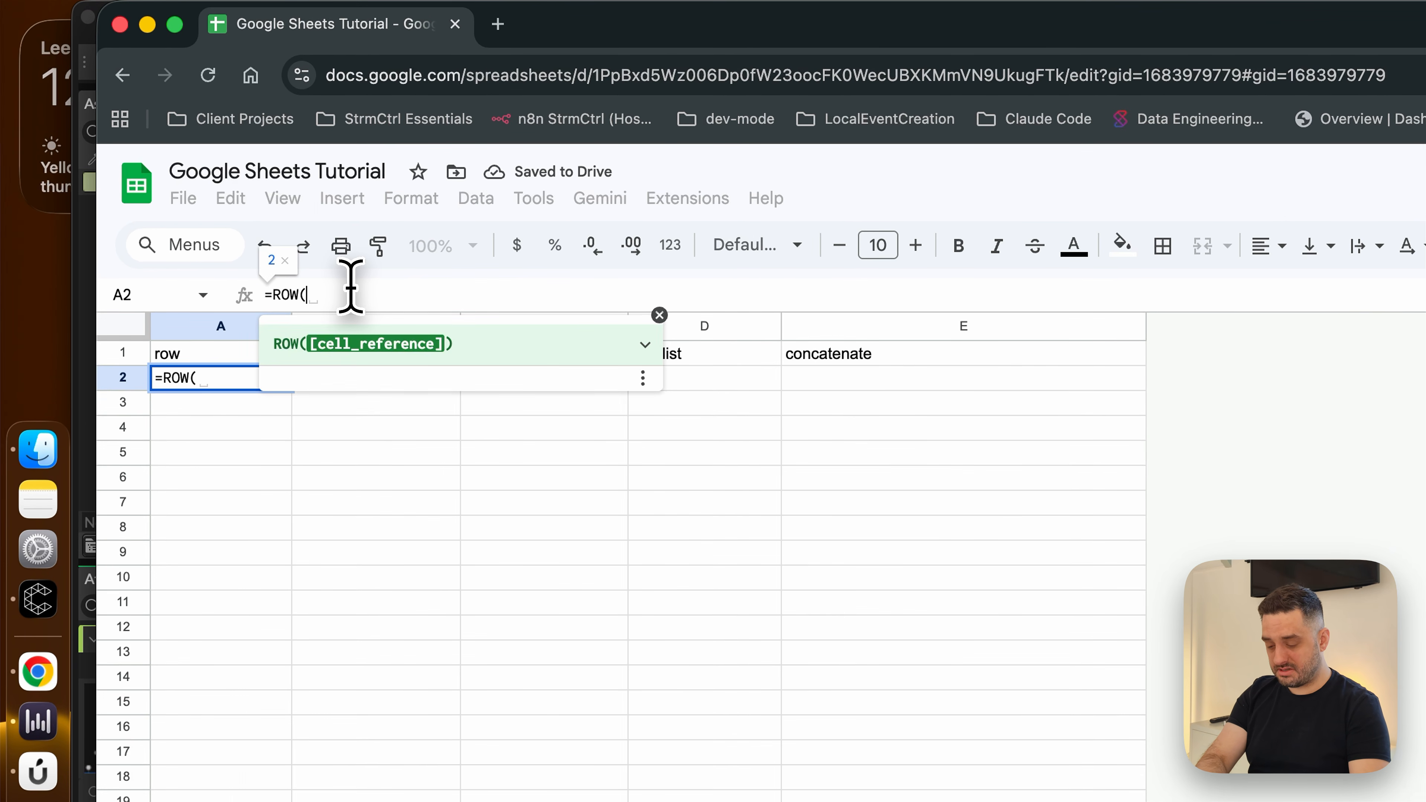
{"action": "type", "text": "2)"}
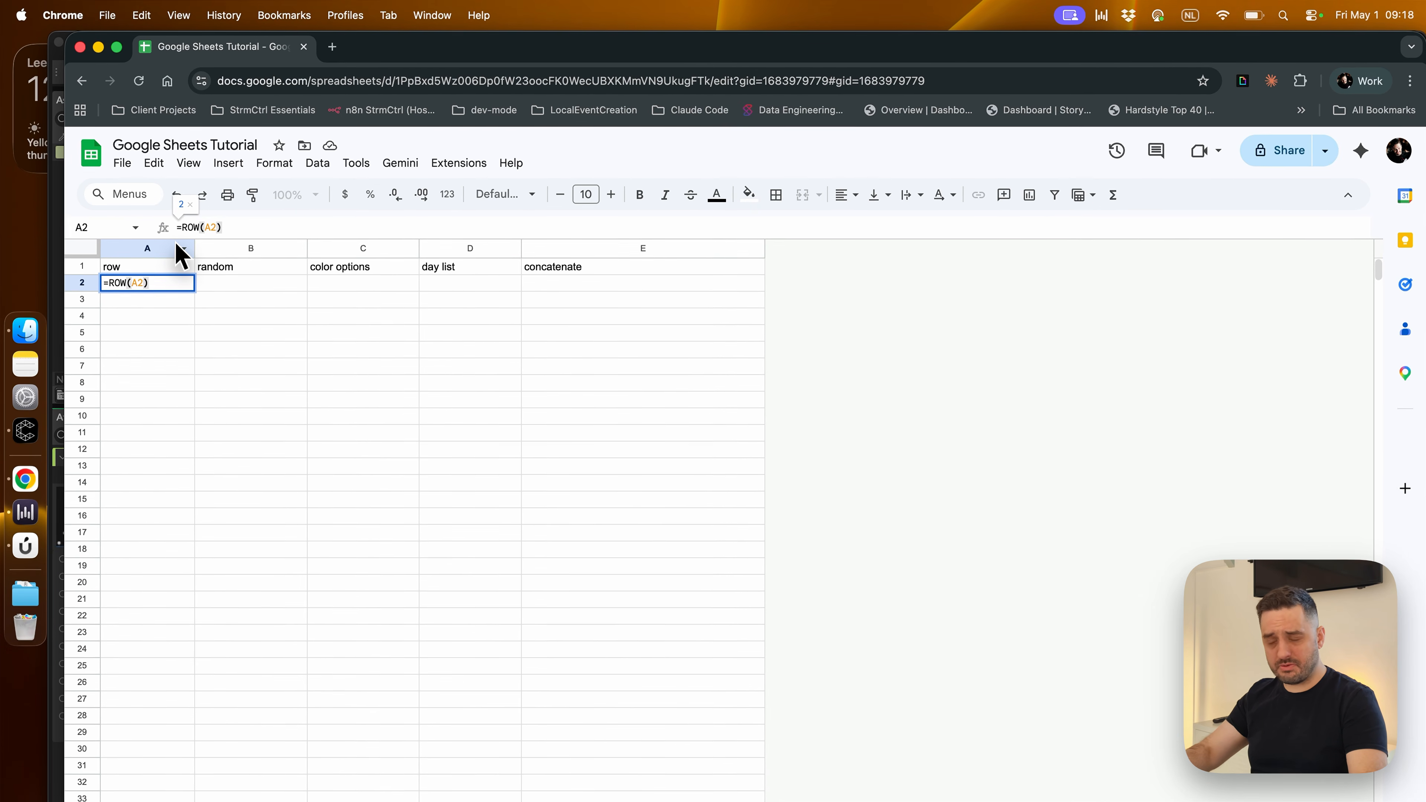
{"action": "type", "text": "-1"}
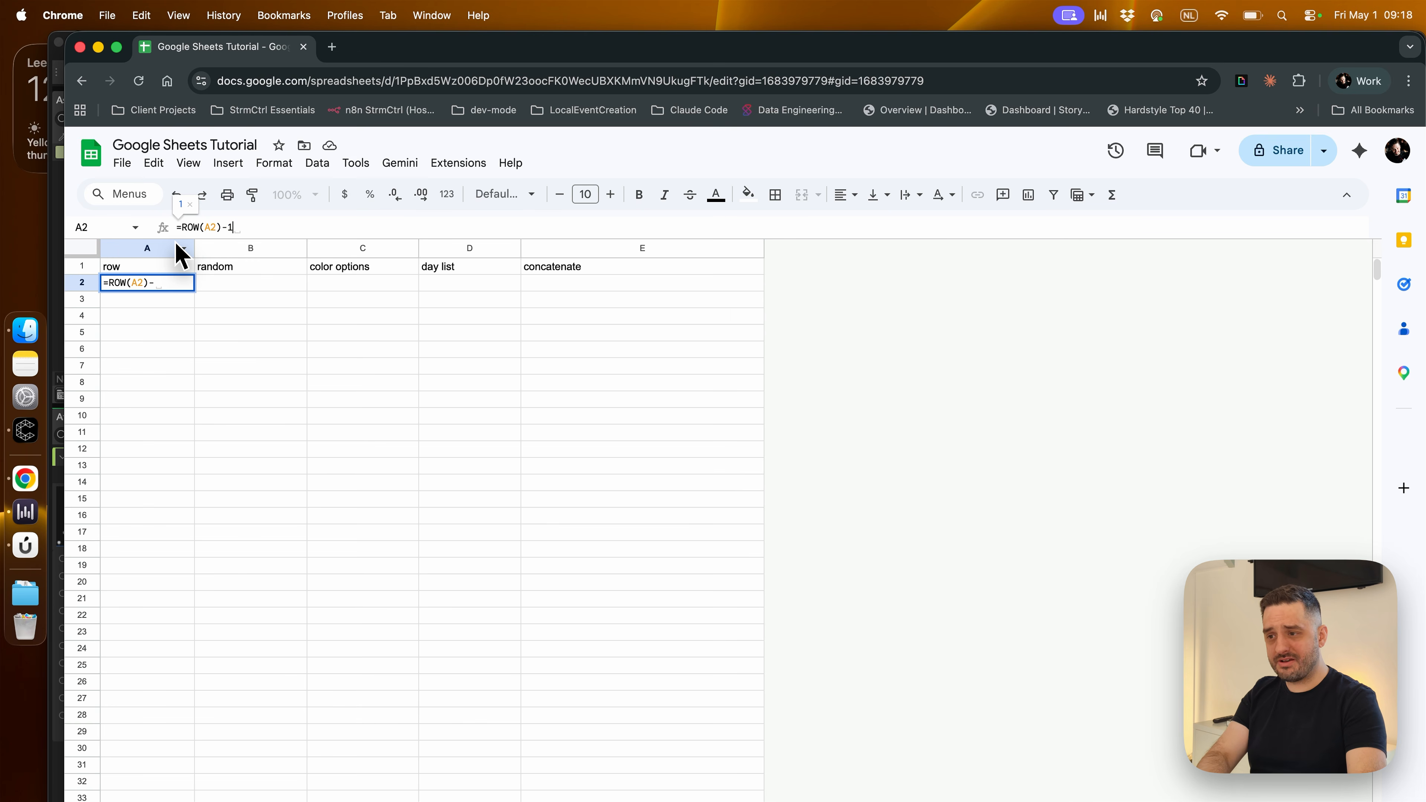
{"action": "key", "text": "Return"}
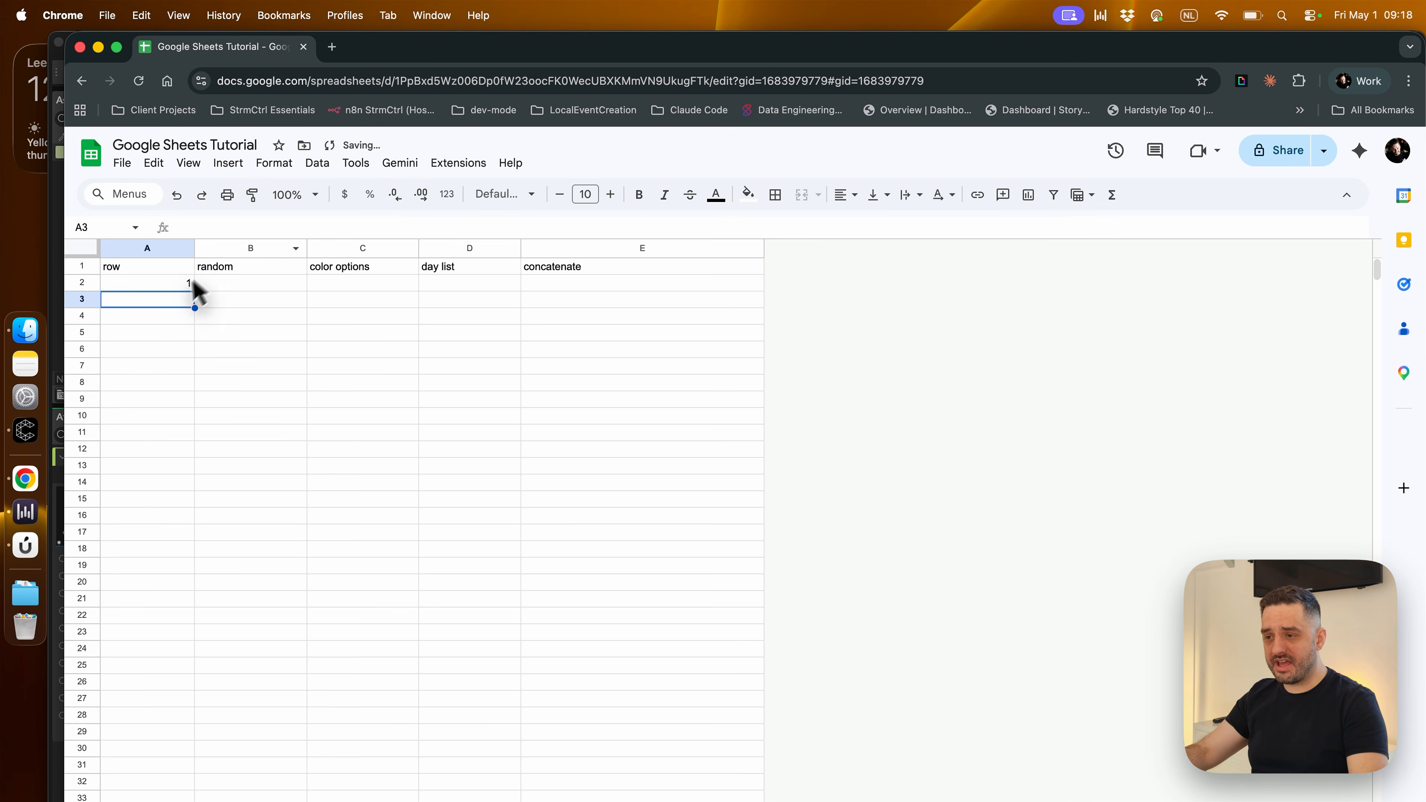
Fill the row number formula from A2 down column A
{"action": "left_click", "coordinate": [178, 286]}
{"action": "left_click_drag", "start_coordinate": [191, 292], "coordinate": [191, 800]}
{"action": "left_click", "coordinate": [337, 586]}
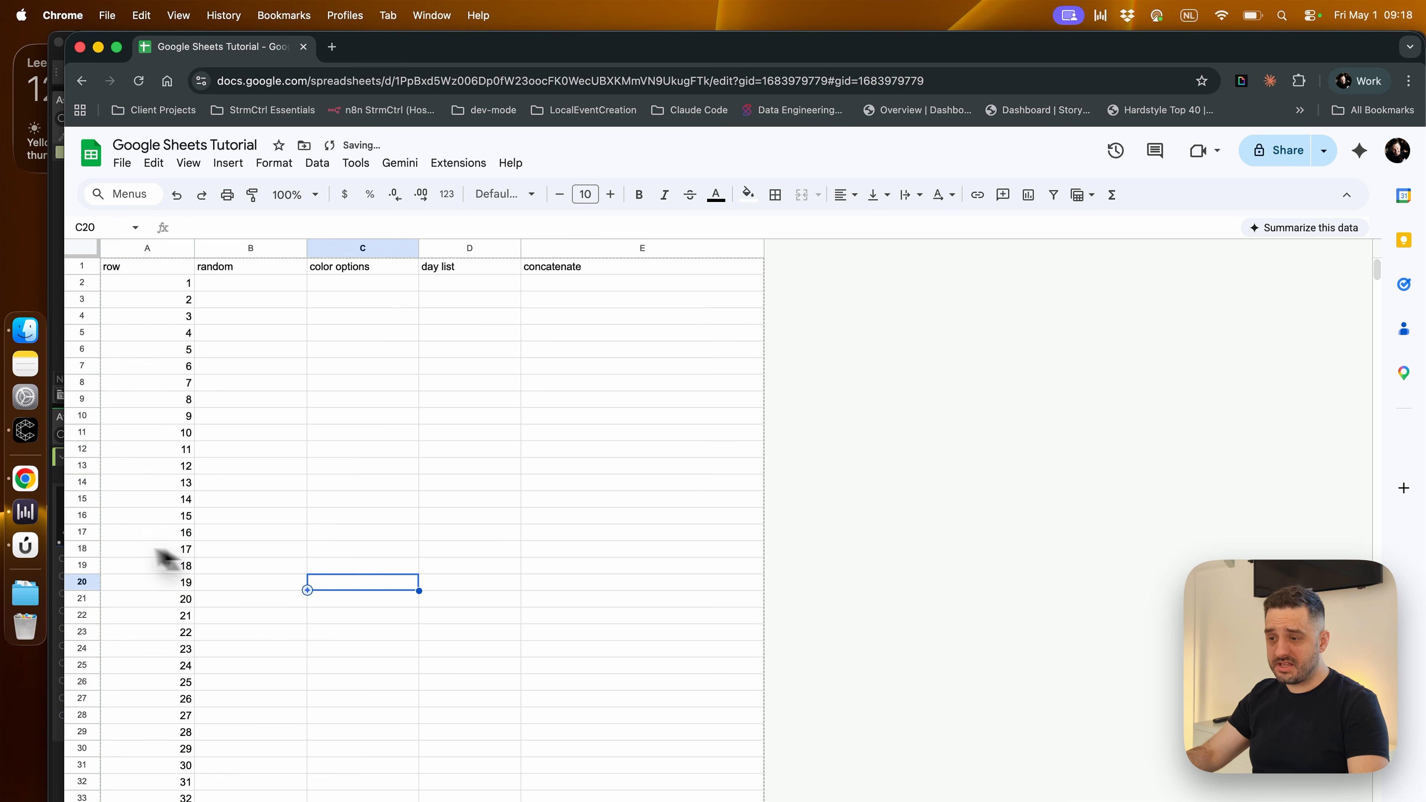
Insert one row above row 17 within the formula-numbered rows
{"action": "left_click", "coordinate": [81, 532]}
{"action": "right_click", "coordinate": [81, 532]}
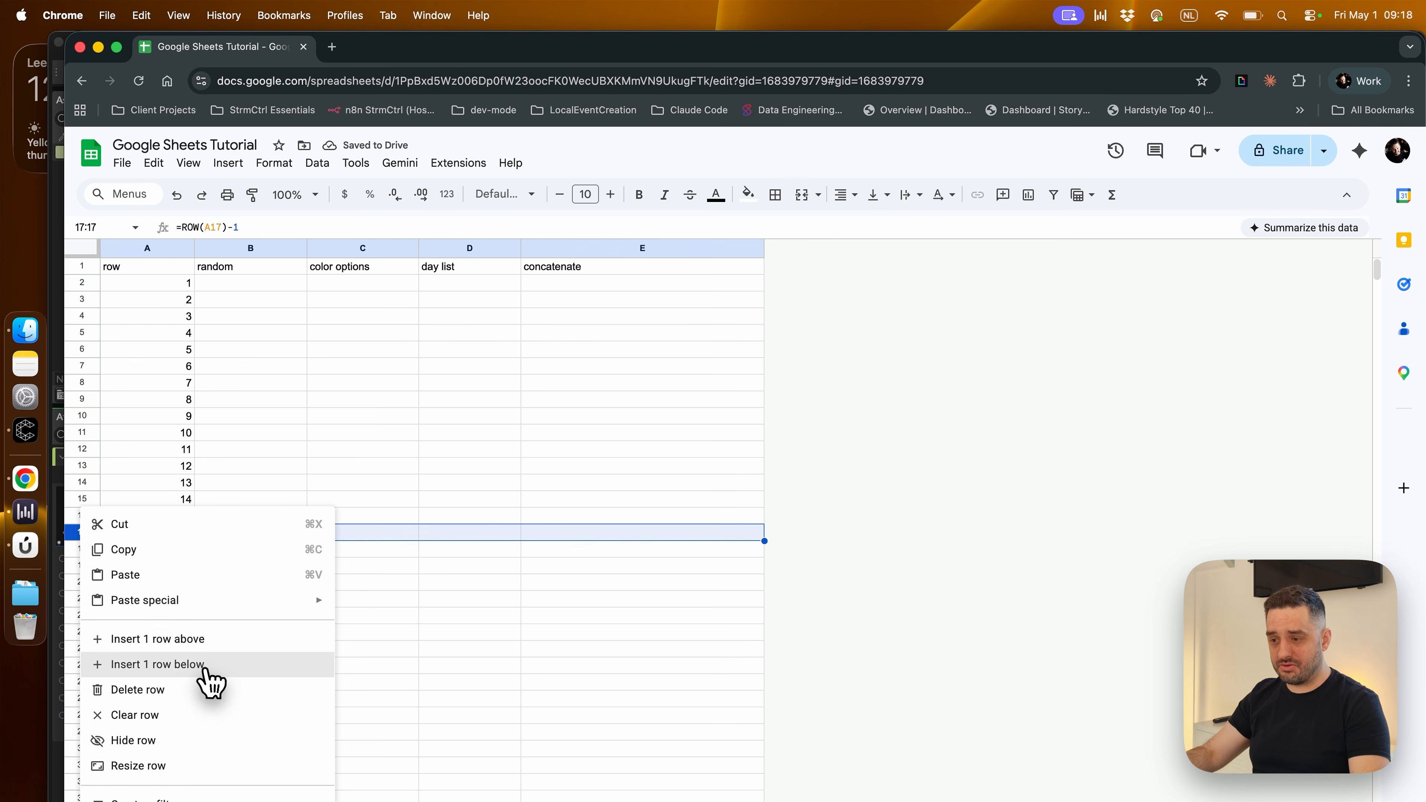
{"action": "left_click", "coordinate": [205, 640]}
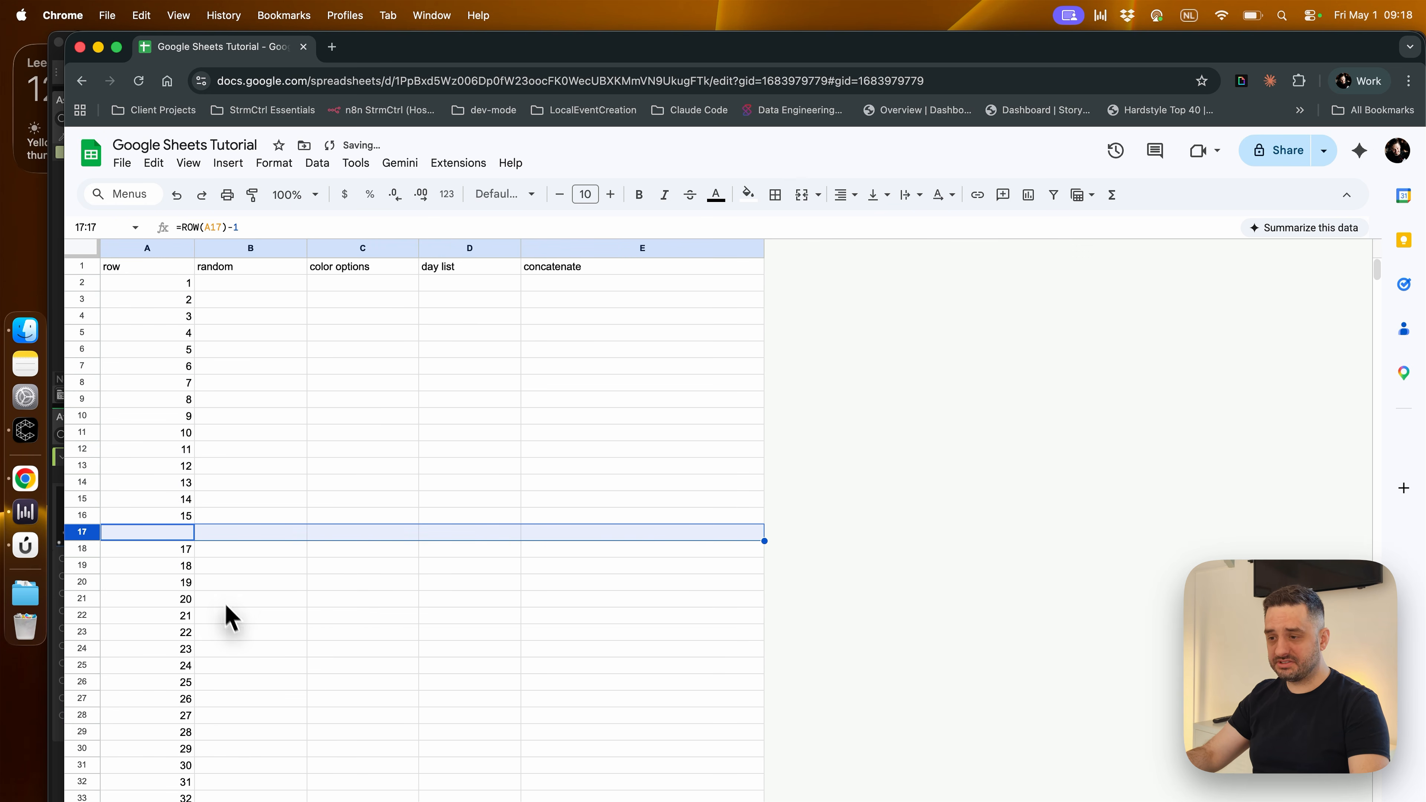
Fill the row number formula from A16 into the empty cell A17 of the inserted row
{"action": "left_click", "coordinate": [179, 521]}
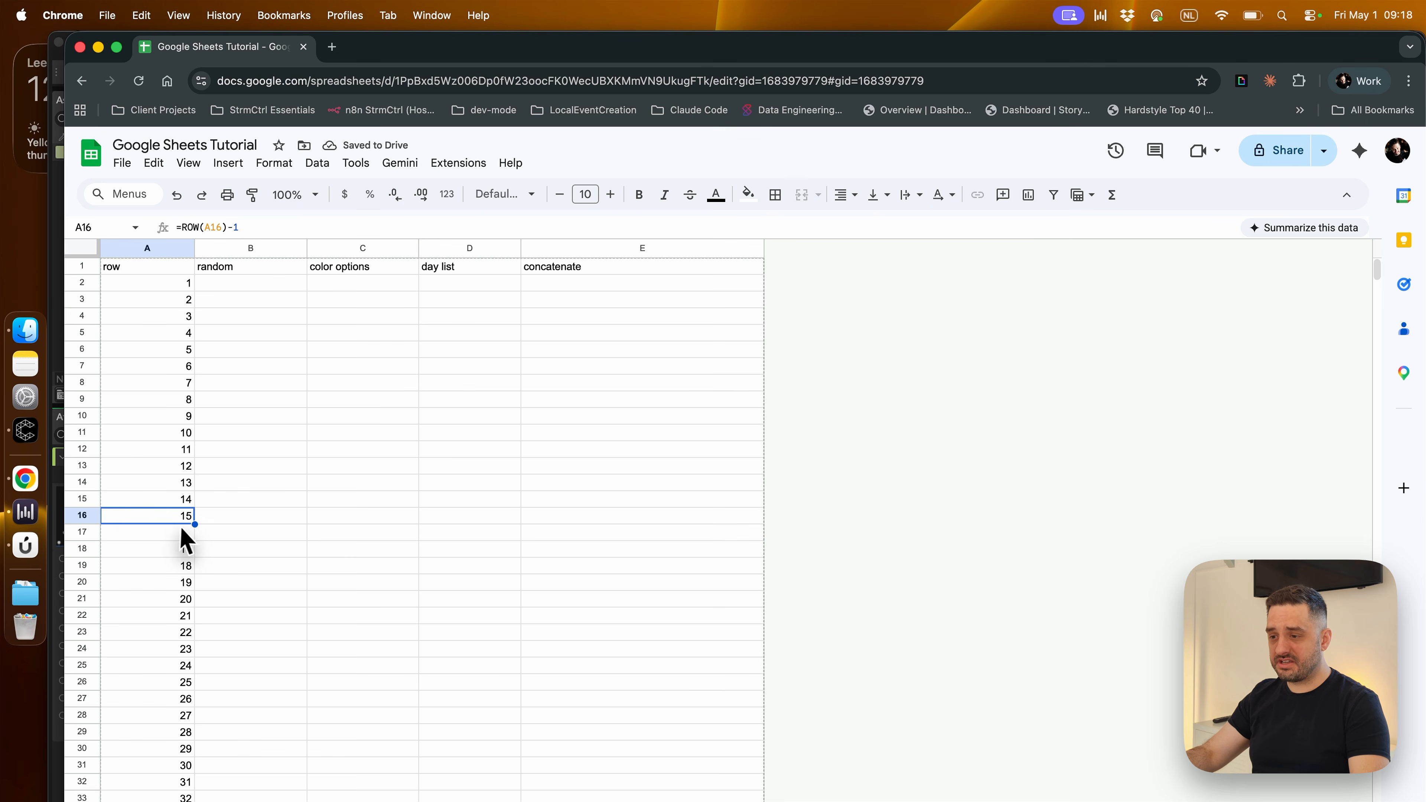
{"action": "left_click_drag", "start_coordinate": [195, 540], "coordinate": [197, 539]}
{"action": "left_click", "coordinate": [306, 552]}
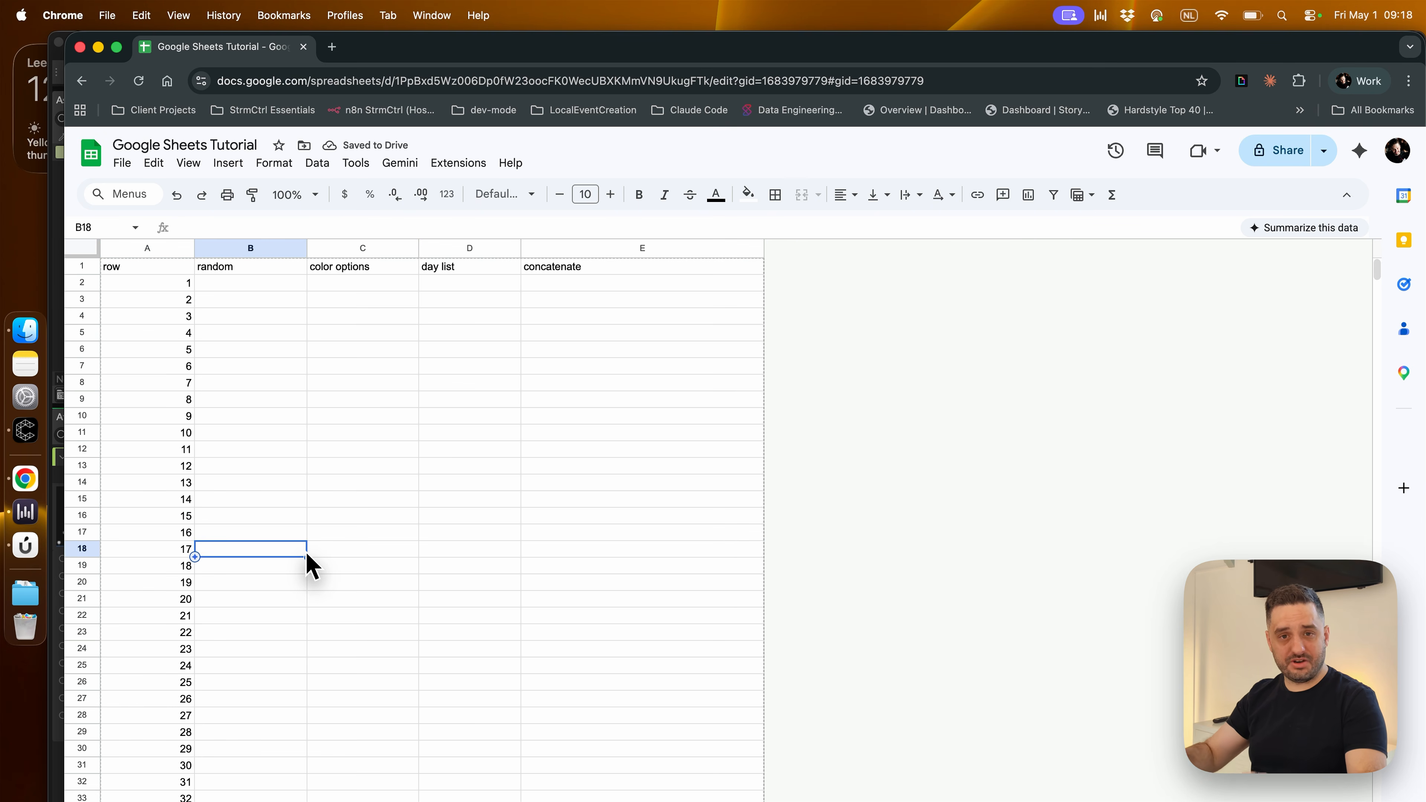
{"action": "left_click", "coordinate": [314, 536]}
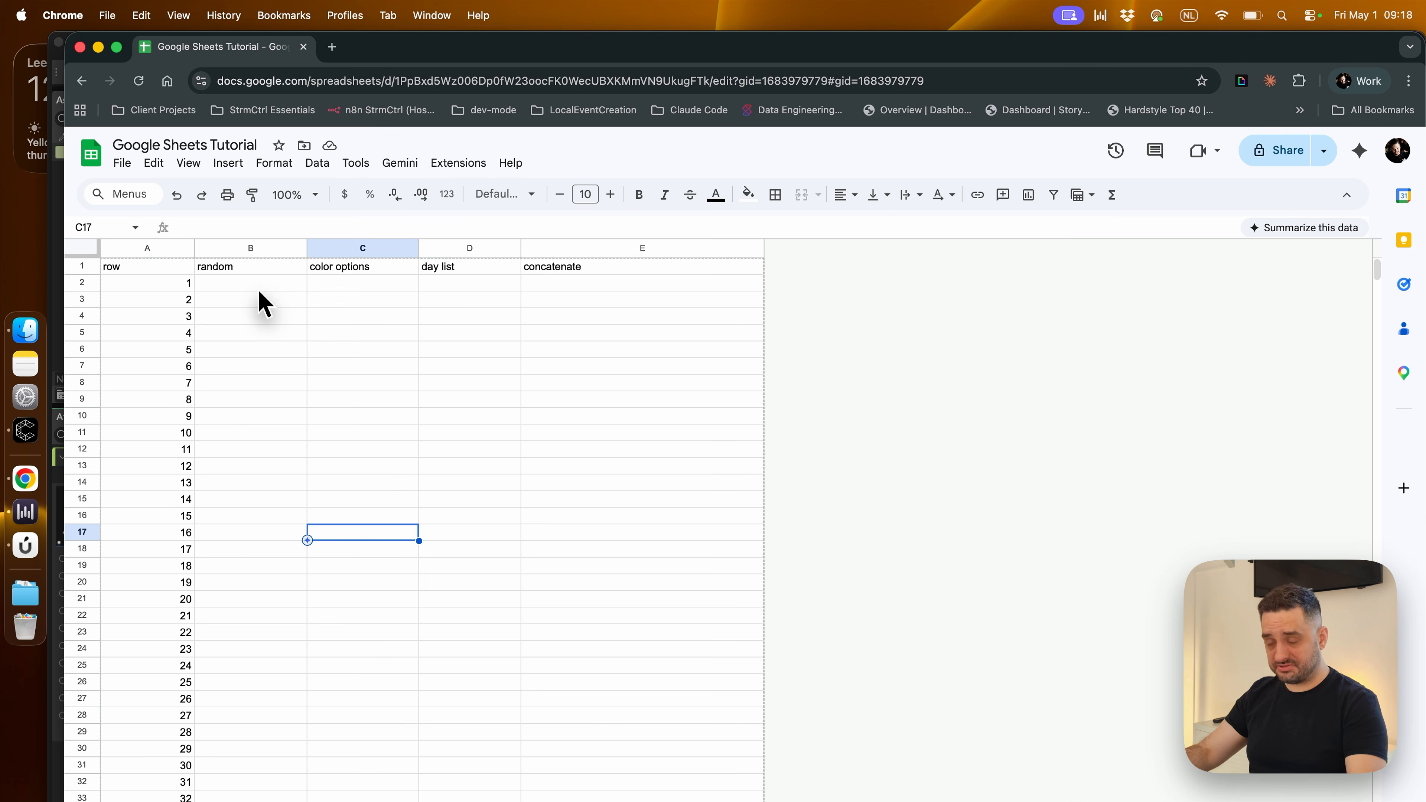
Switch to Cavalry and change the Random behaviour's Seed several times, ending at 79
{"action": "left_click", "coordinate": [258, 288]}
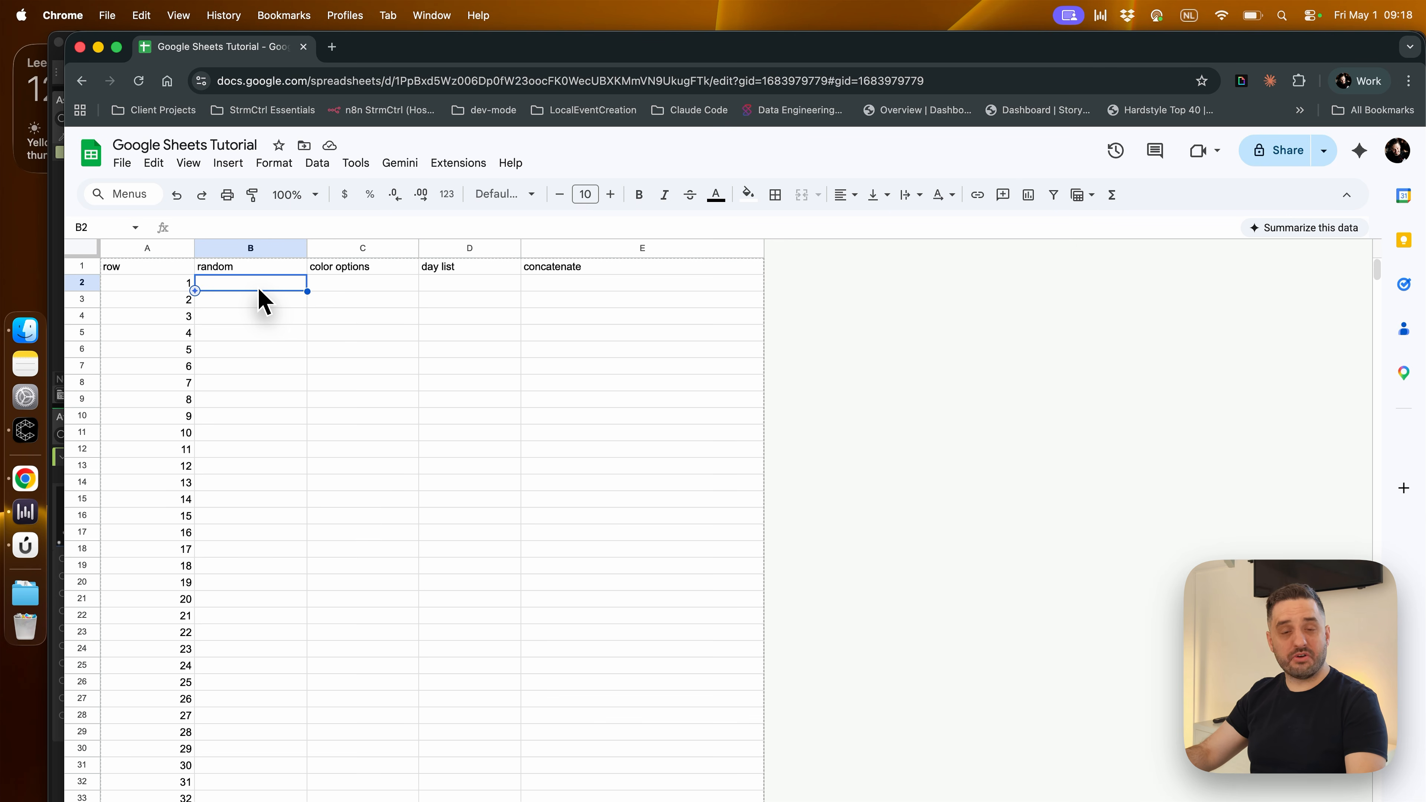
{"action": "left_click", "coordinate": [26, 430]}
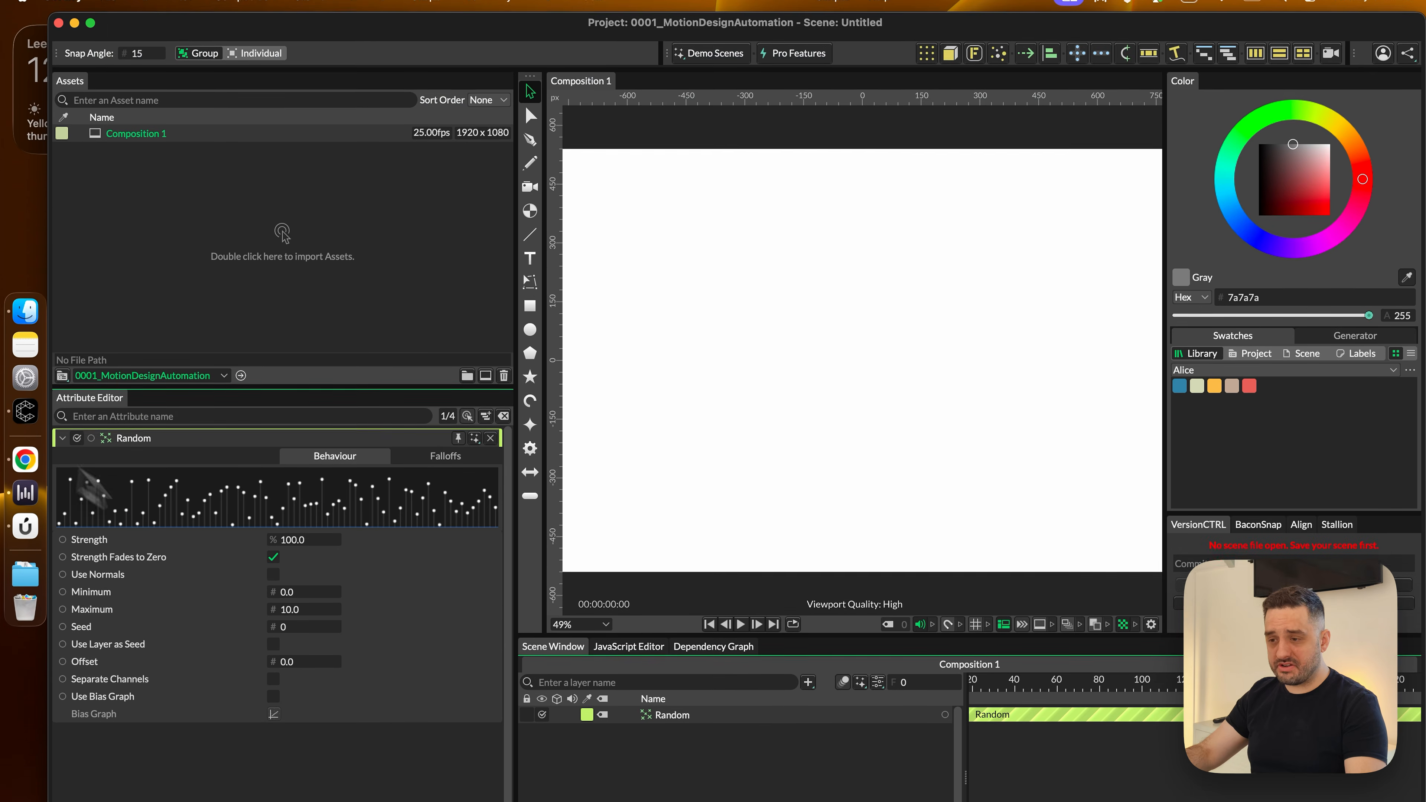
{"action": "left_click", "coordinate": [662, 627]}
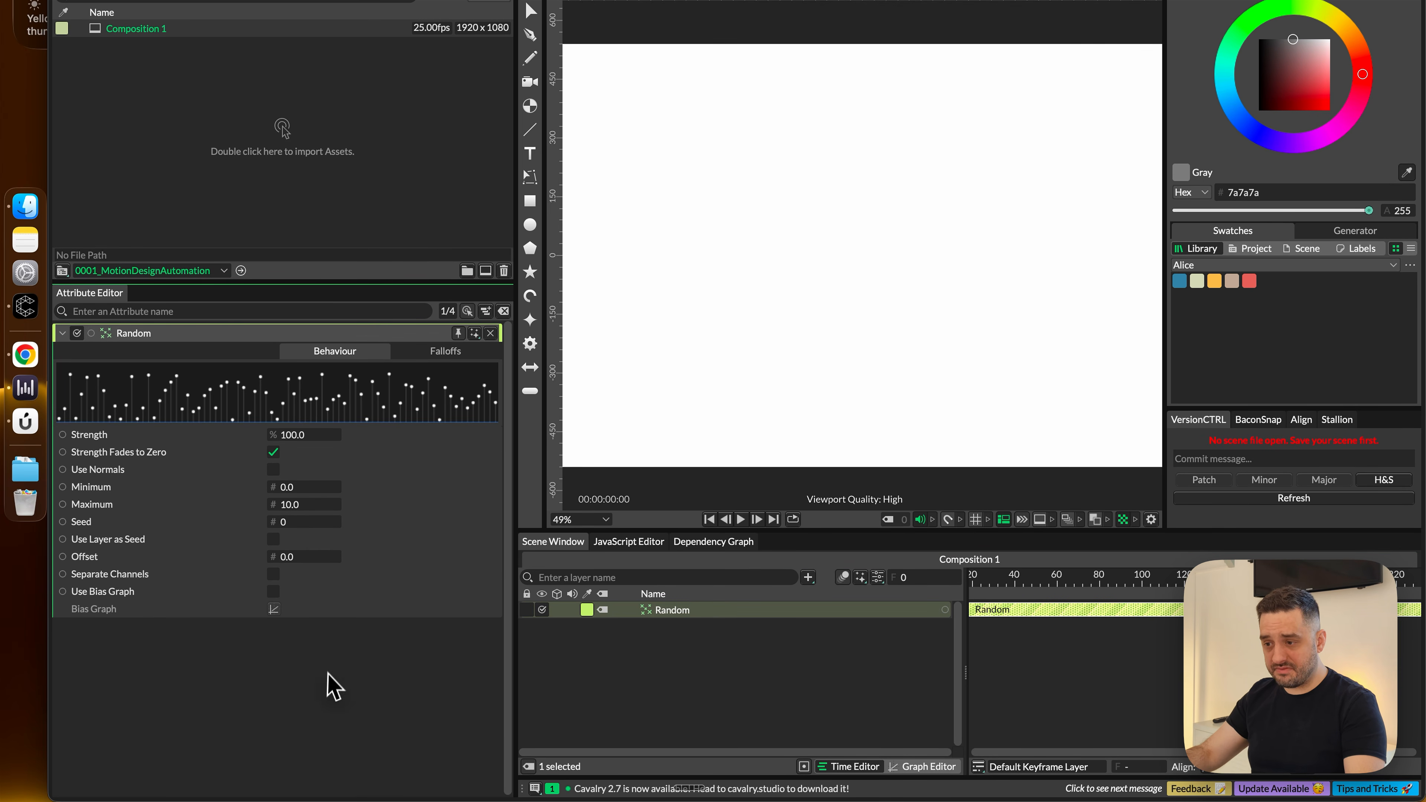
{"action": "left_click_drag", "start_coordinate": [292, 526], "coordinate": [341, 528]}
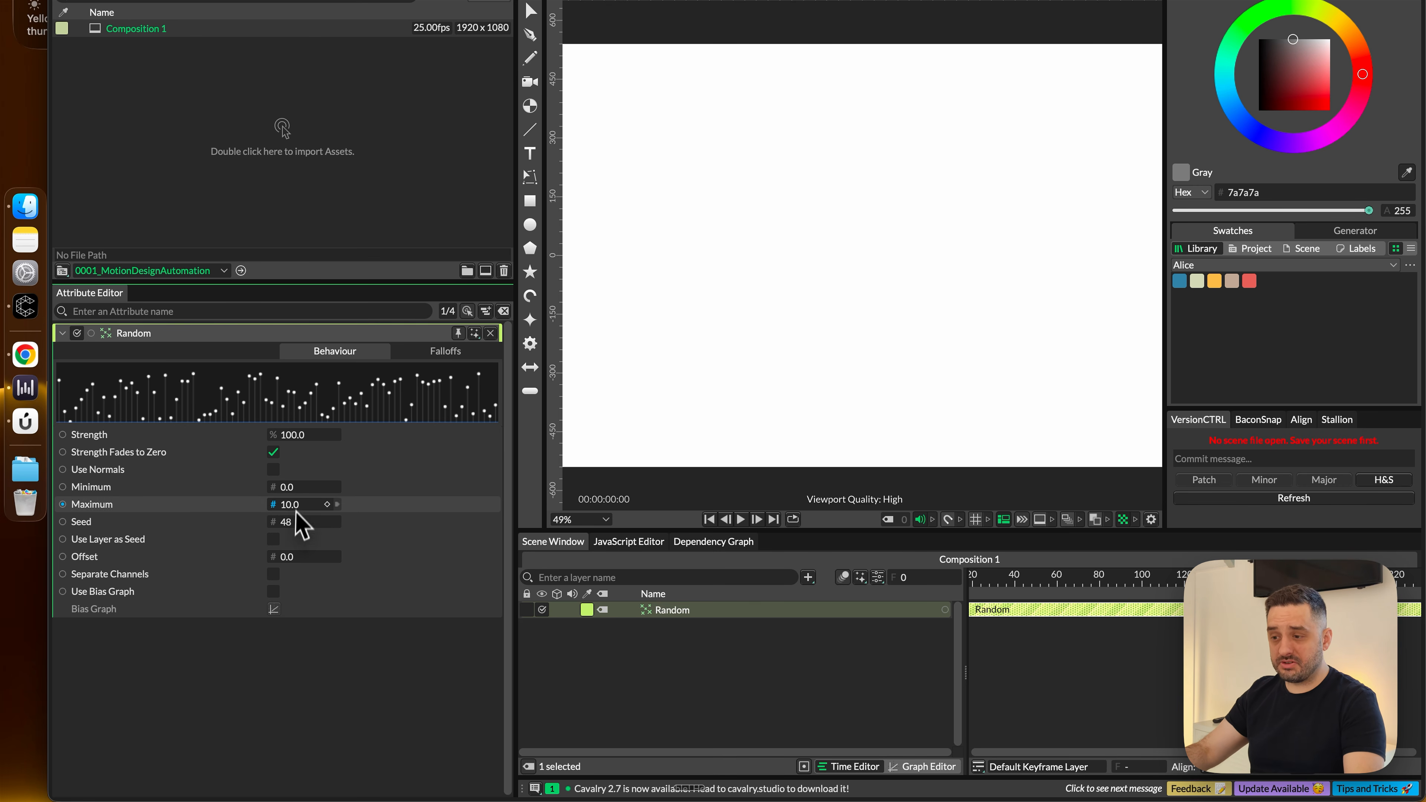
{"action": "left_click_drag", "start_coordinate": [298, 525], "coordinate": [319, 528]}
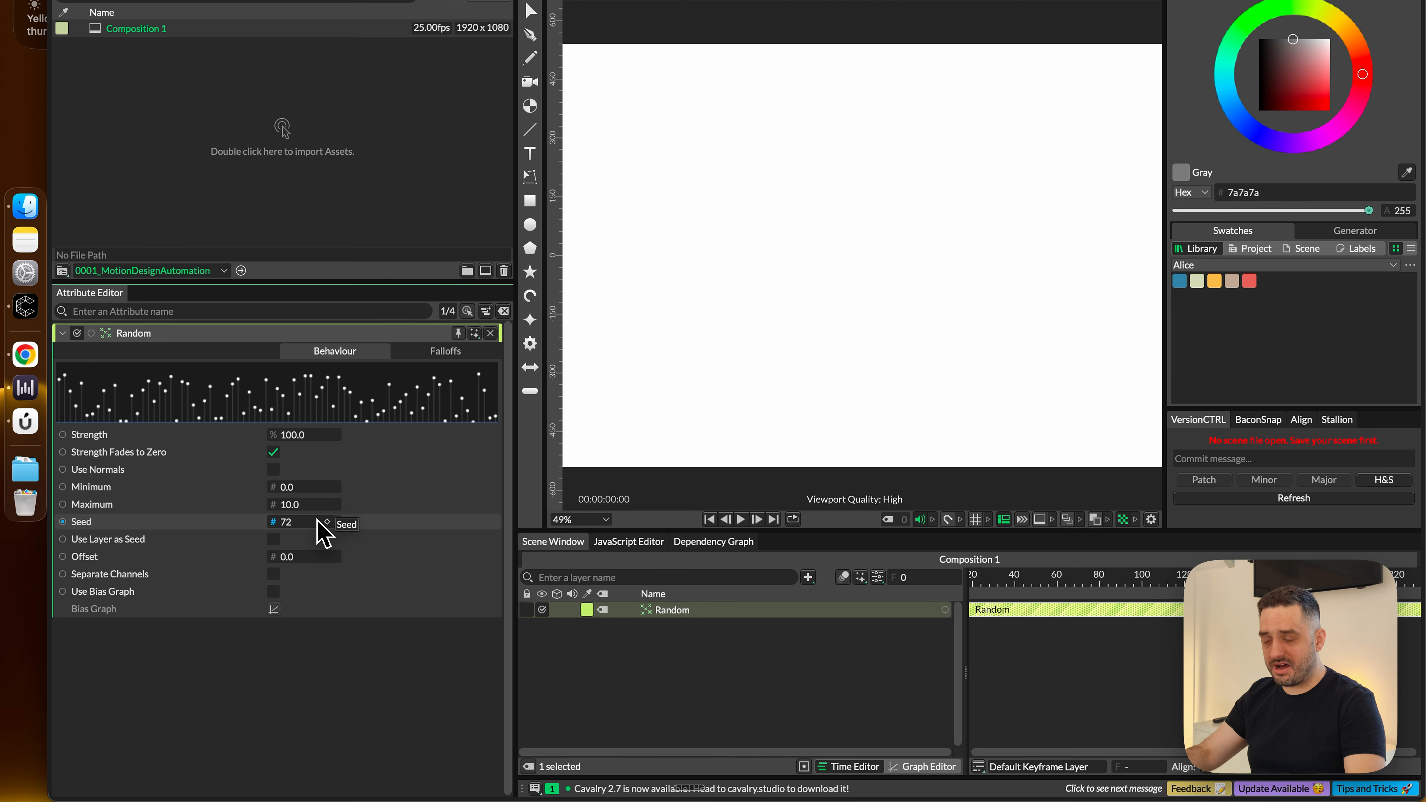
{"action": "mouse_move", "coordinate": [306, 531]}
{"action": "left_mouse_down"}
{"action": "mouse_move", "coordinate": [349, 532]}
{"action": "mouse_move", "coordinate": [320, 524]}
{"action": "left_mouse_up"}
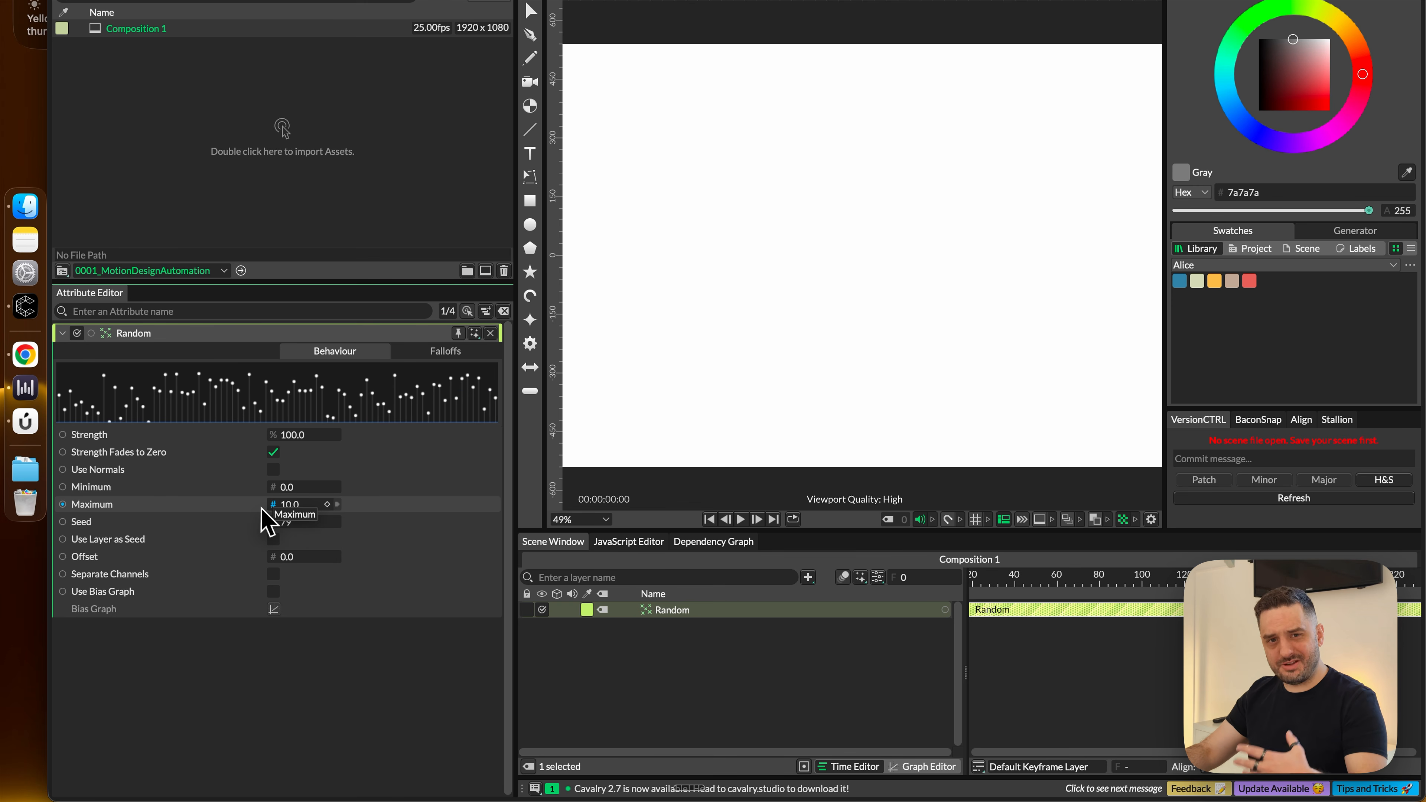
Back in the Google Sheets spreadsheet, enter =RANDBETWEEN(1,1000) in B2 and fill it down the random column
{"action": "left_click", "coordinate": [40, 362]}
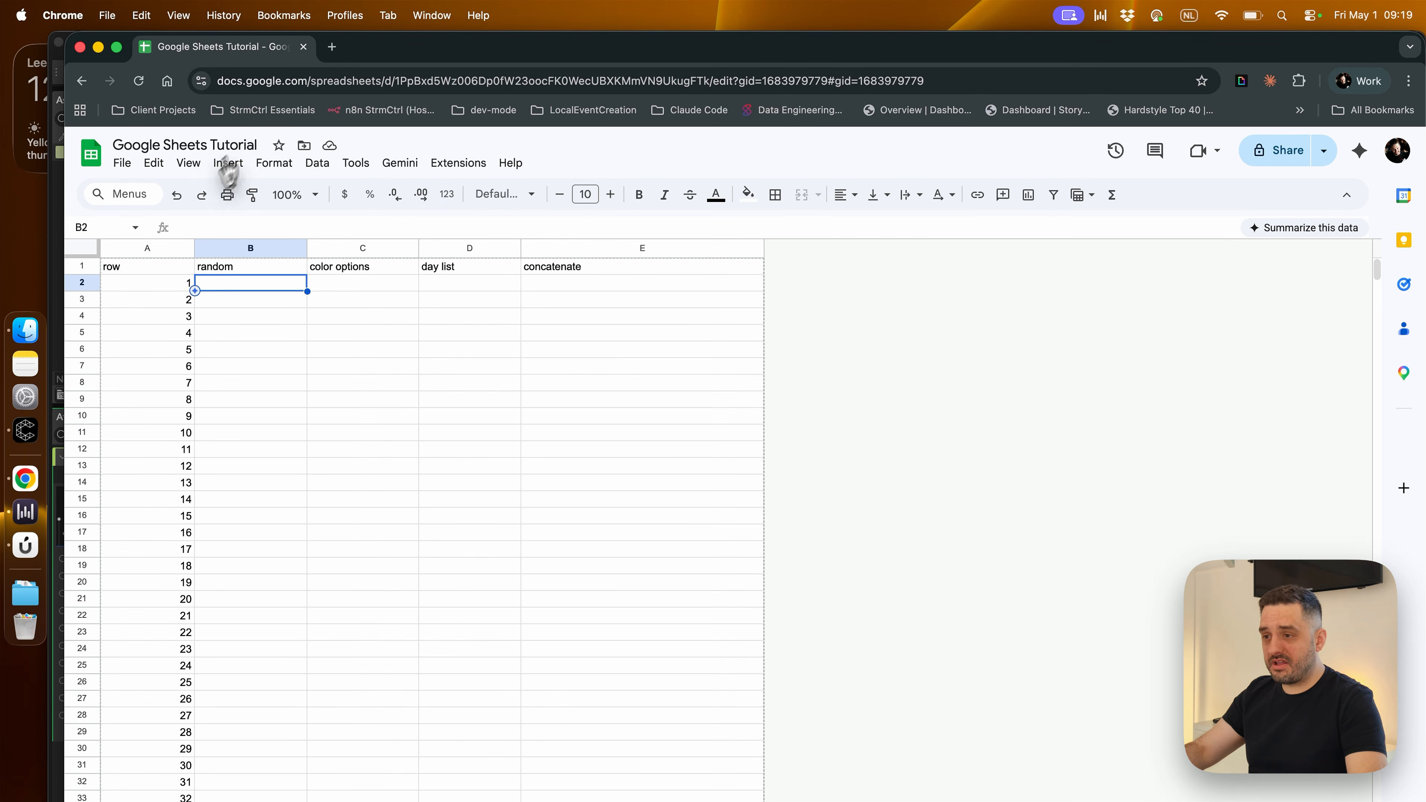
{"action": "left_click", "coordinate": [200, 223]}
{"action": "type", "text": "="}
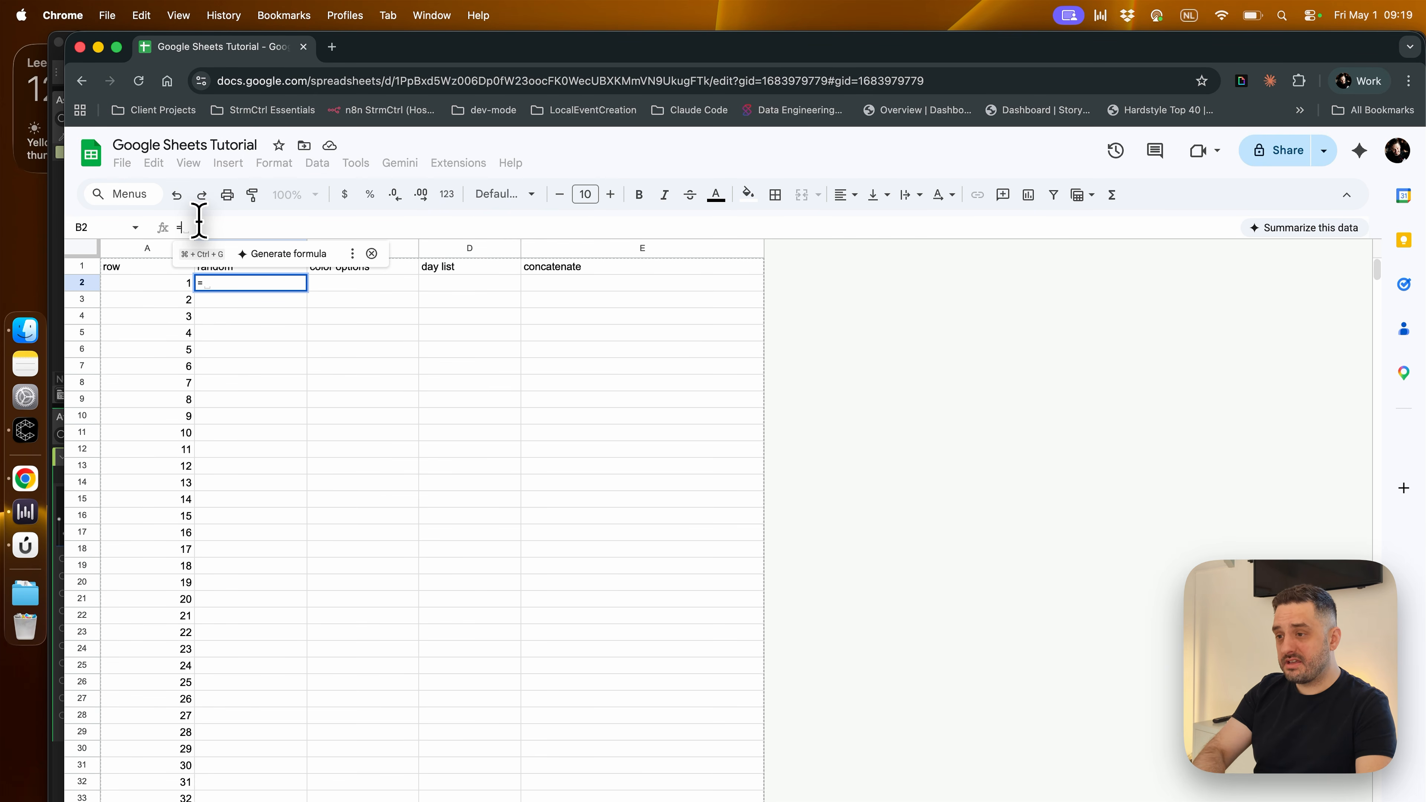
{"action": "type", "text": "RAN"}
{"action": "key", "text": "Down"}
{"action": "key", "text": "Down"}
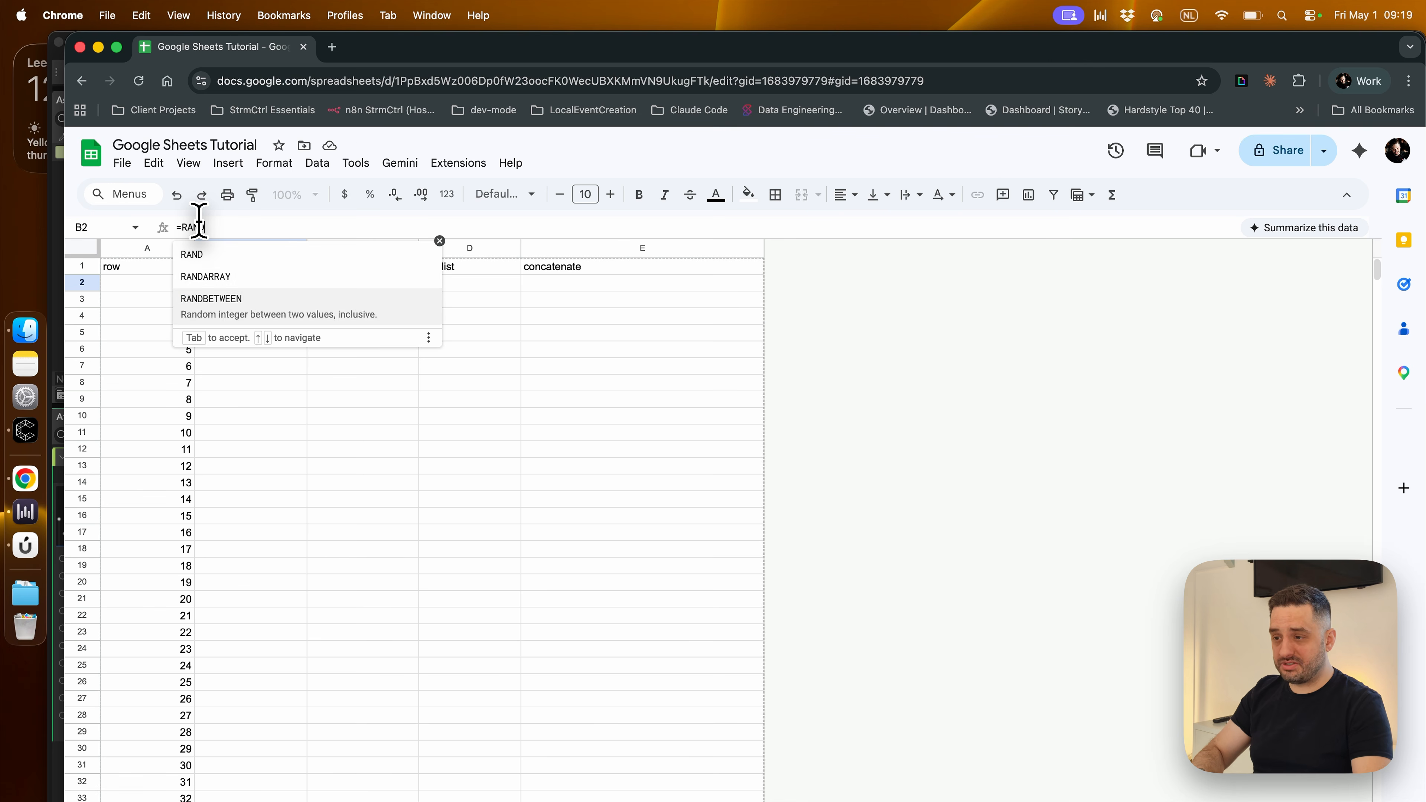
{"action": "key", "text": "Tab"}
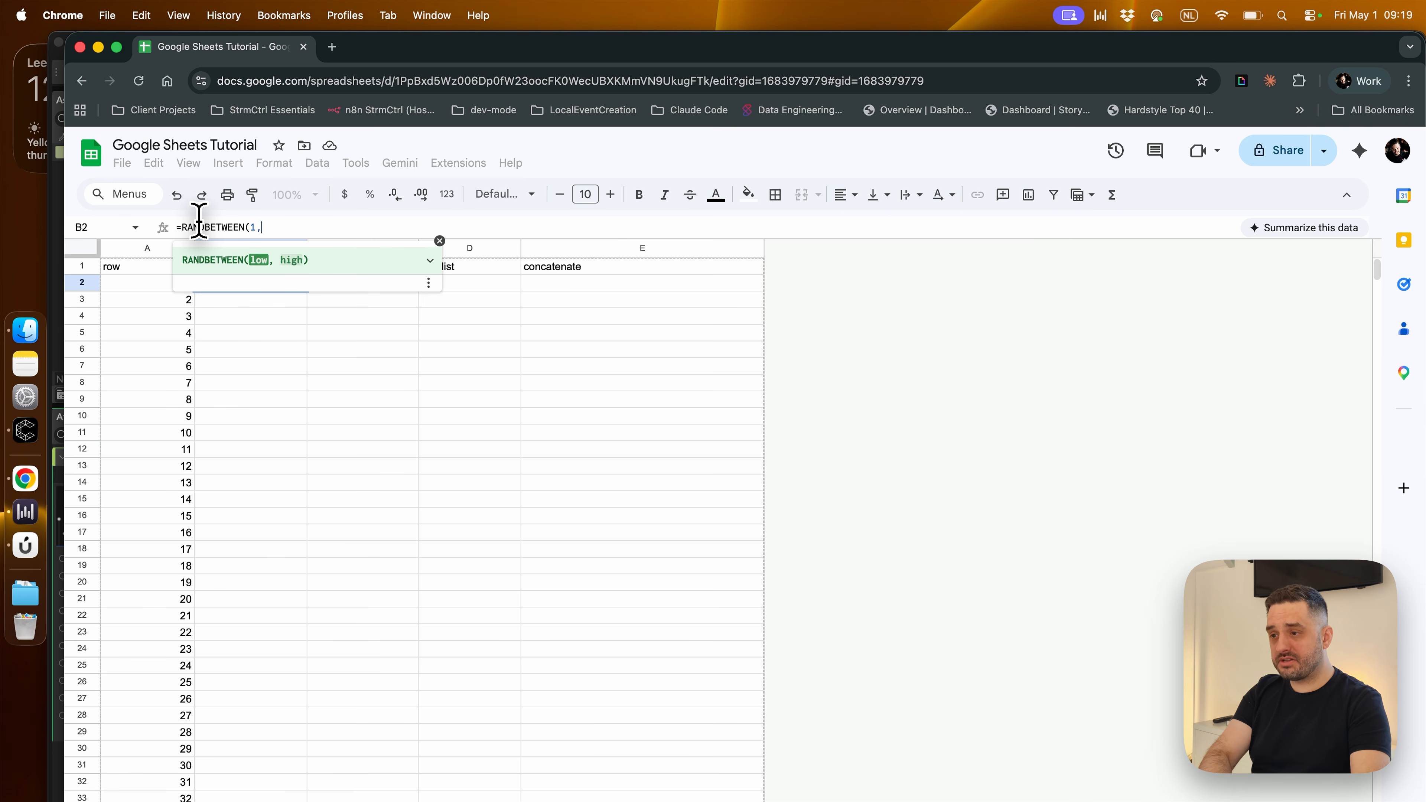
{"action": "type", "text": "1,1000"}
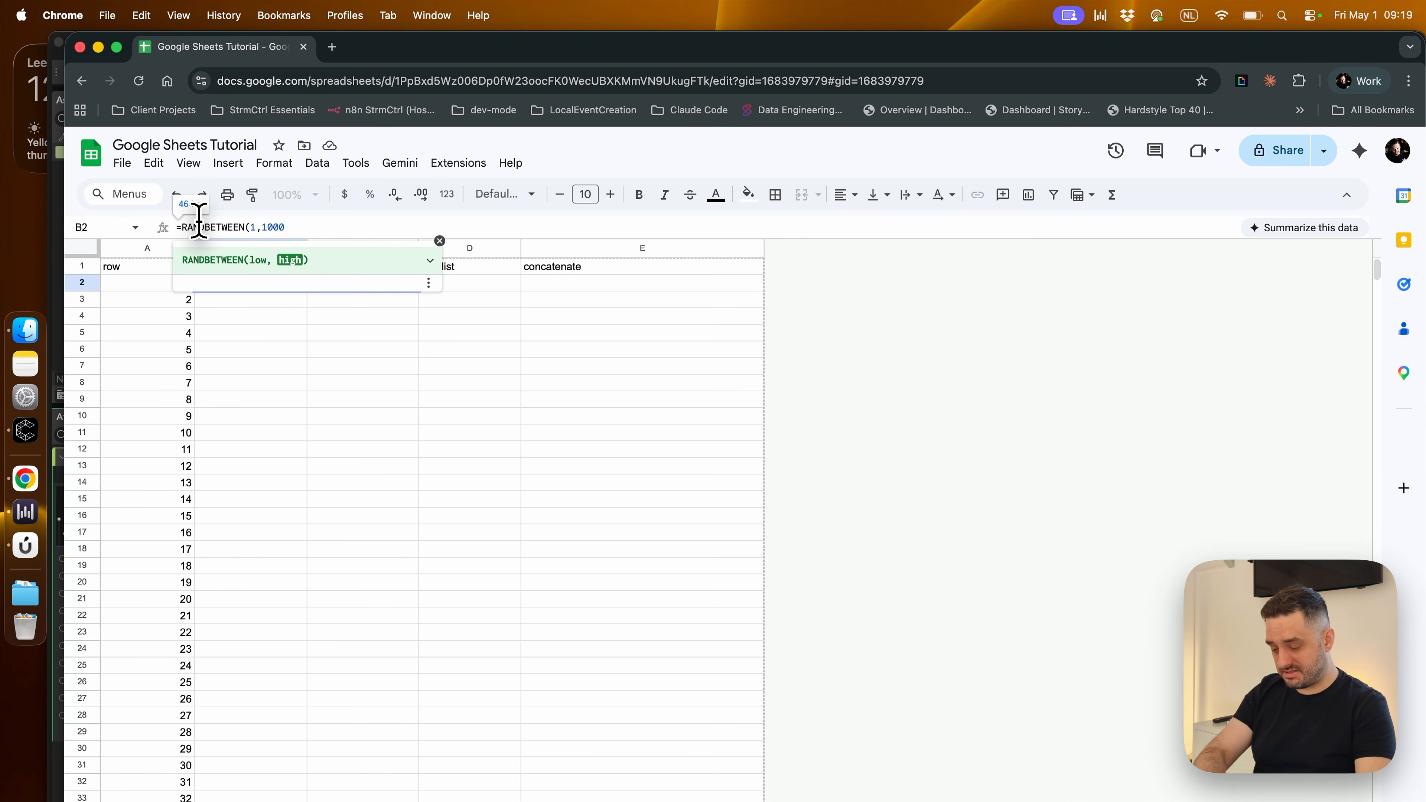
{"action": "type", "text": ")"}
{"action": "key", "text": "Return"}
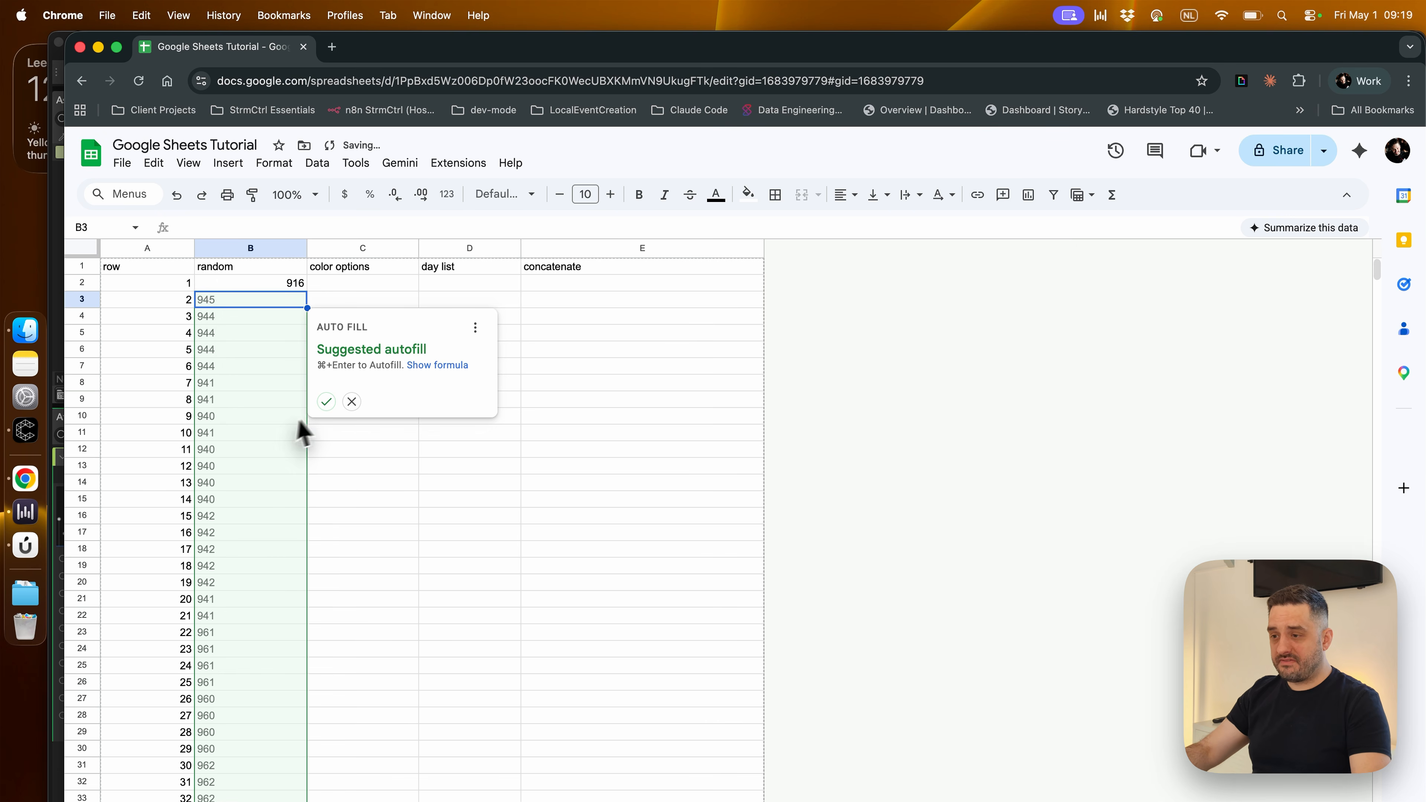
{"action": "left_click", "coordinate": [326, 401]}
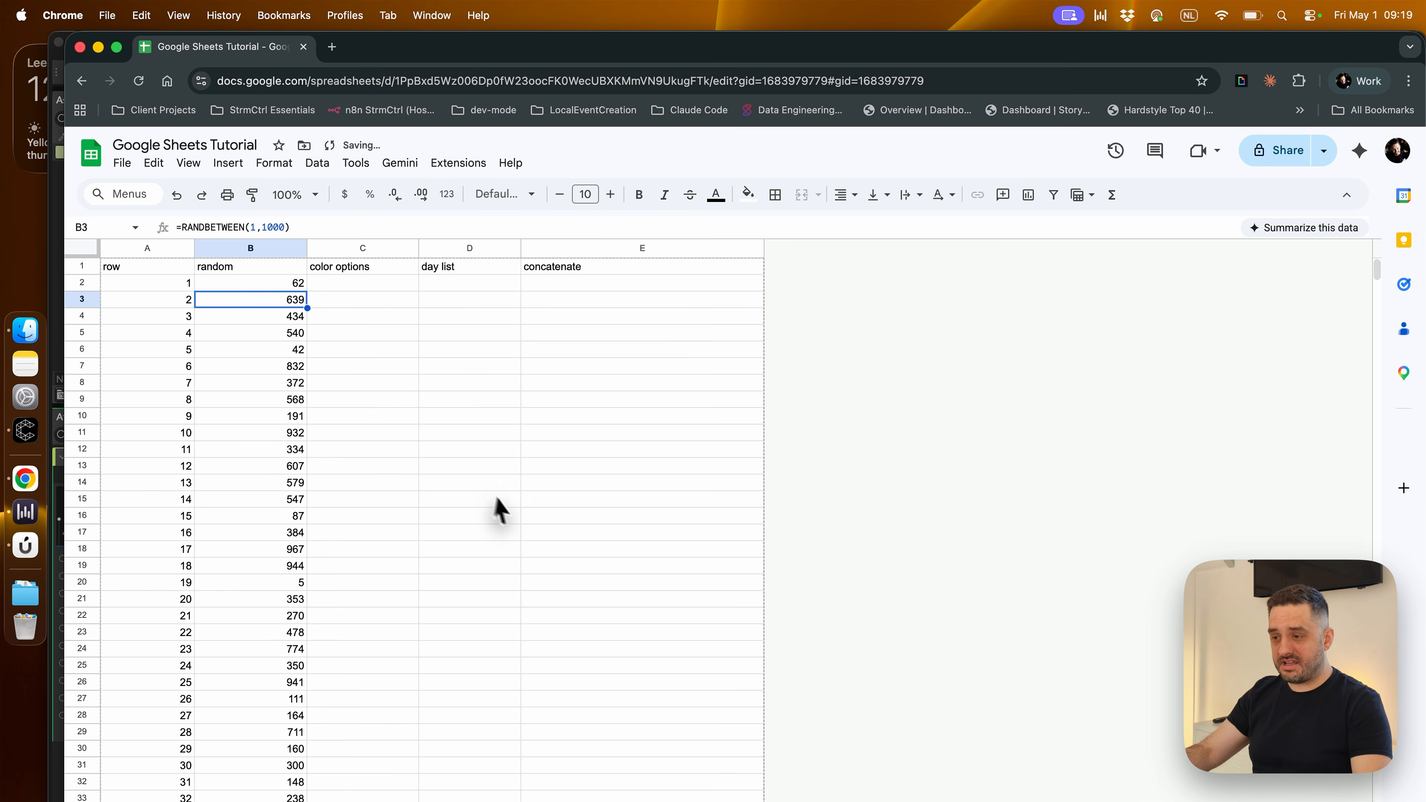
{"action": "left_click", "coordinate": [506, 501]}
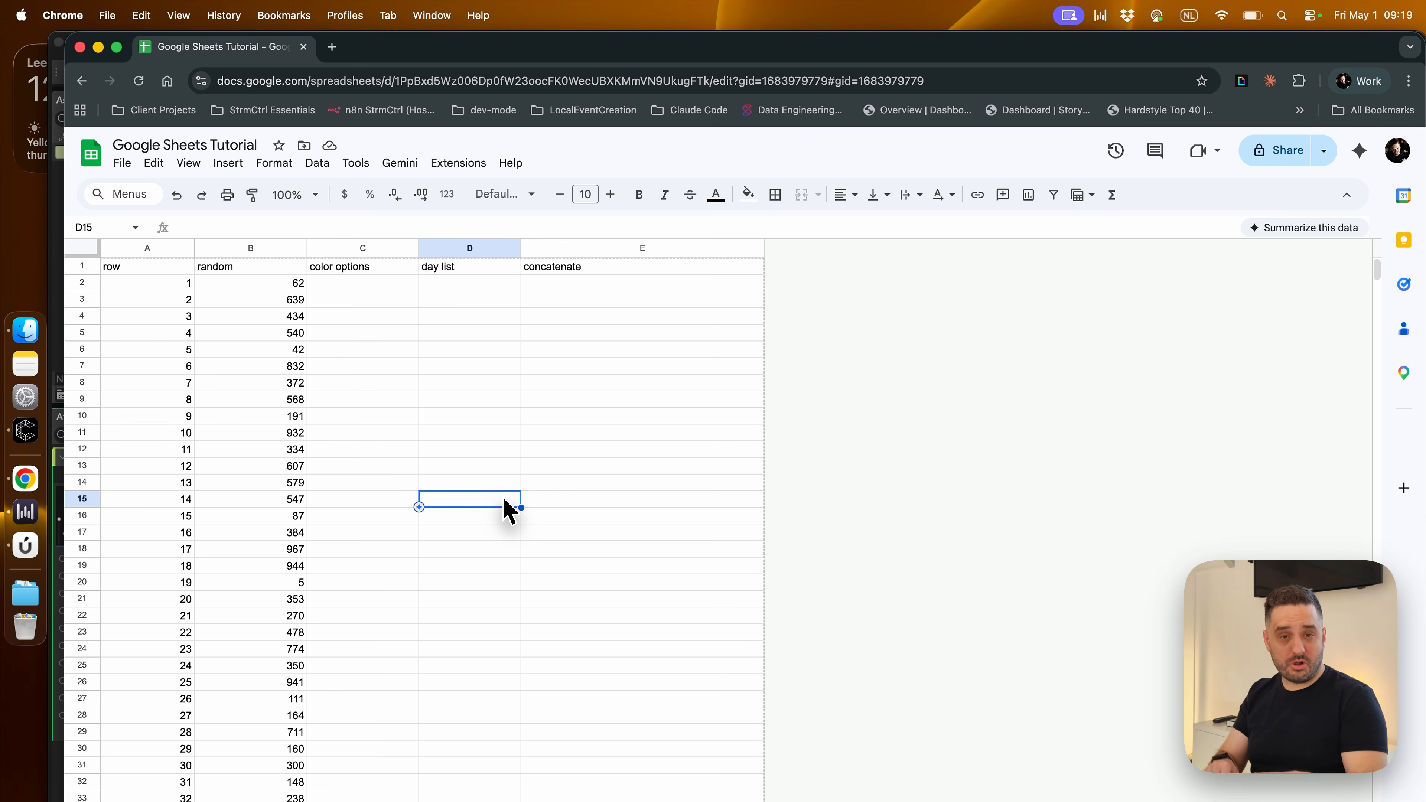
Enter the test texts lkajsdf in D12 and l;kajsd in D13, and clear both cells again
{"action": "left_click", "coordinate": [481, 454]}
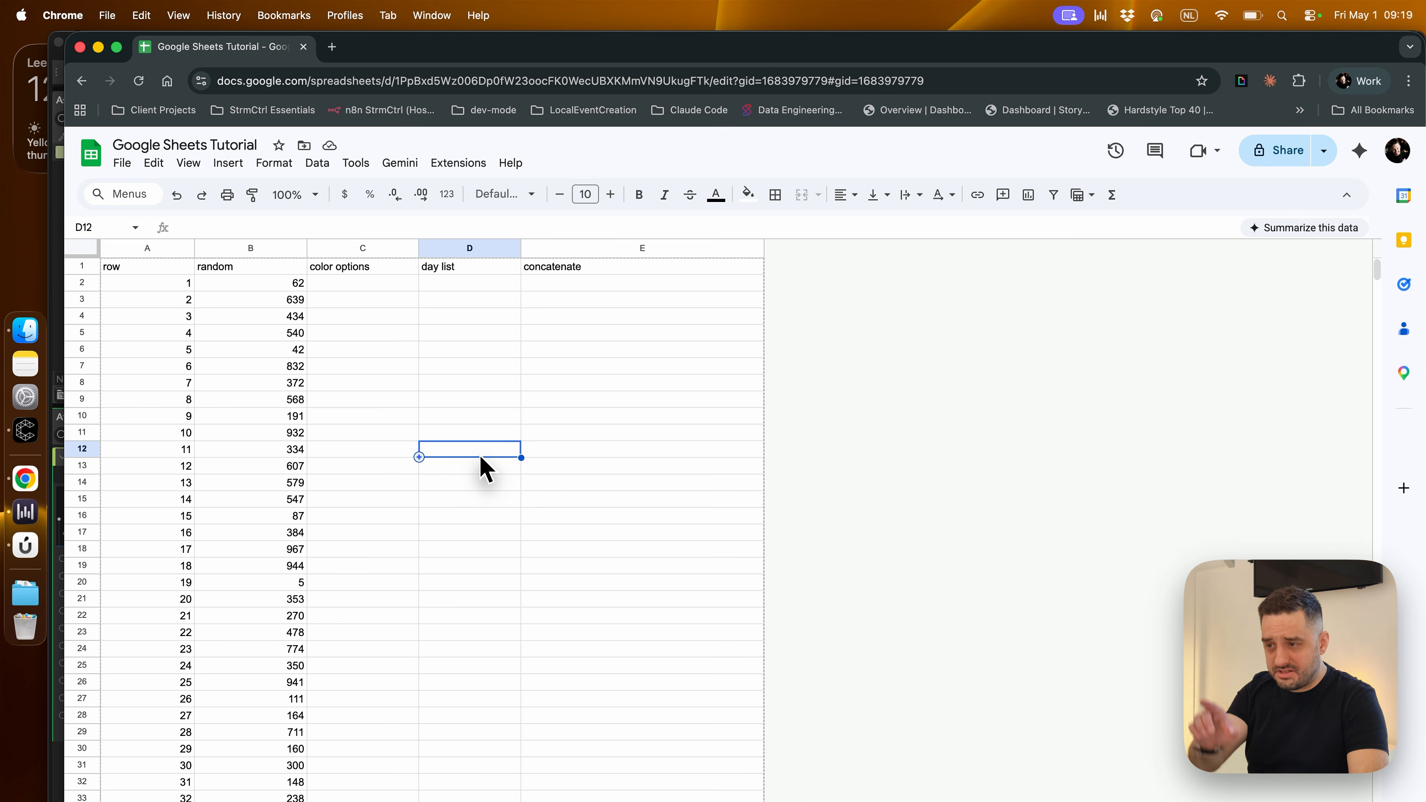
{"action": "type", "text": "lkajsdf"}
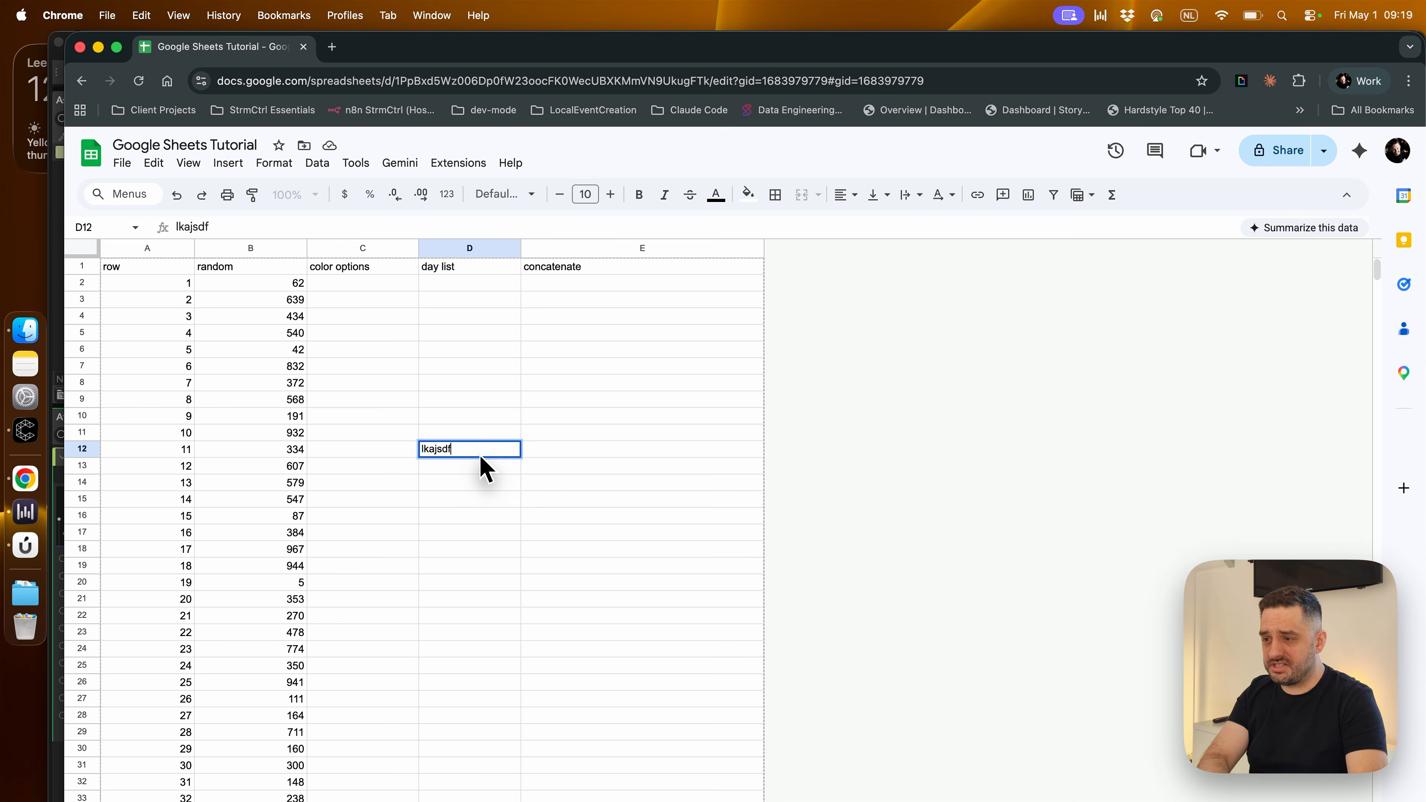
{"action": "key", "text": "Return"}
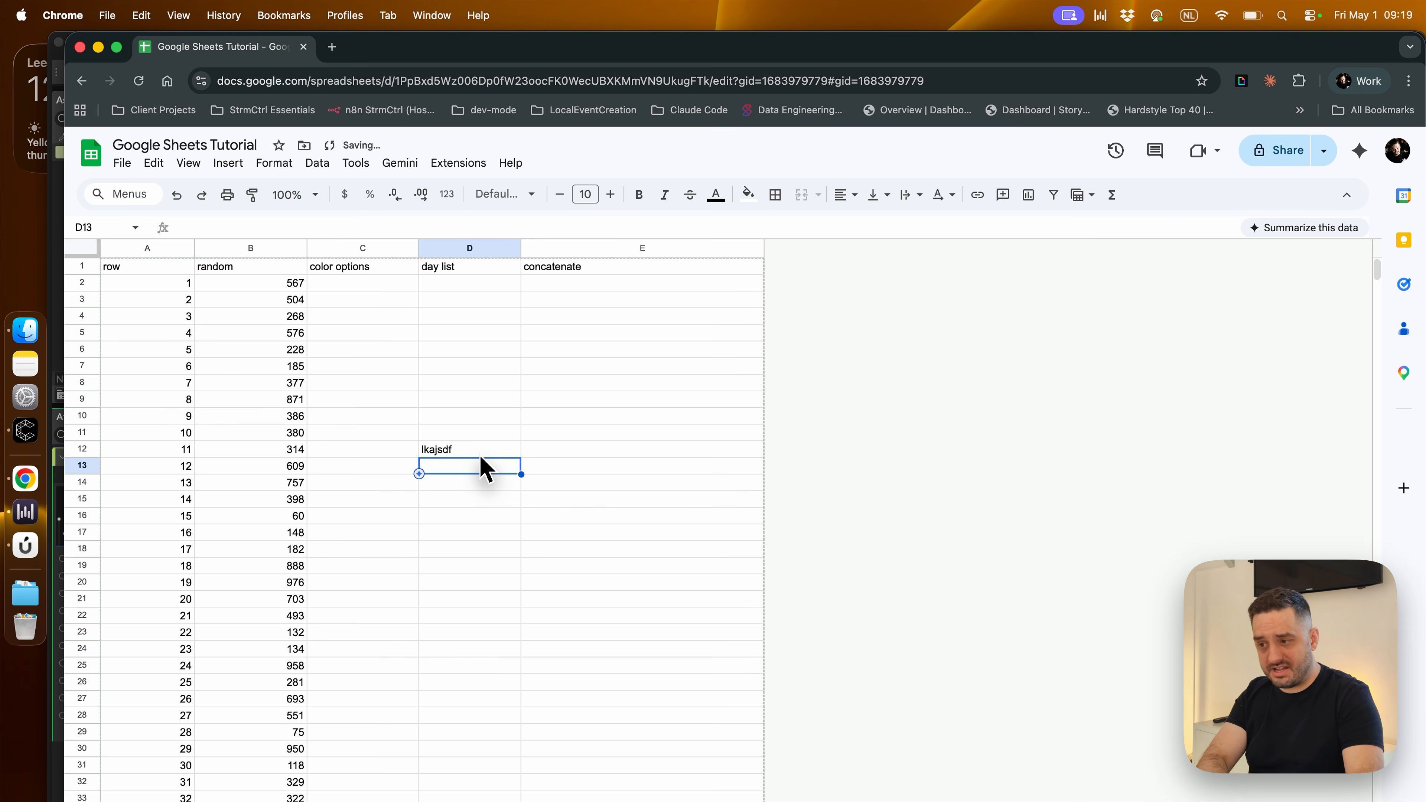
{"action": "type", "text": "l;kajsd"}
{"action": "key", "text": "Return"}
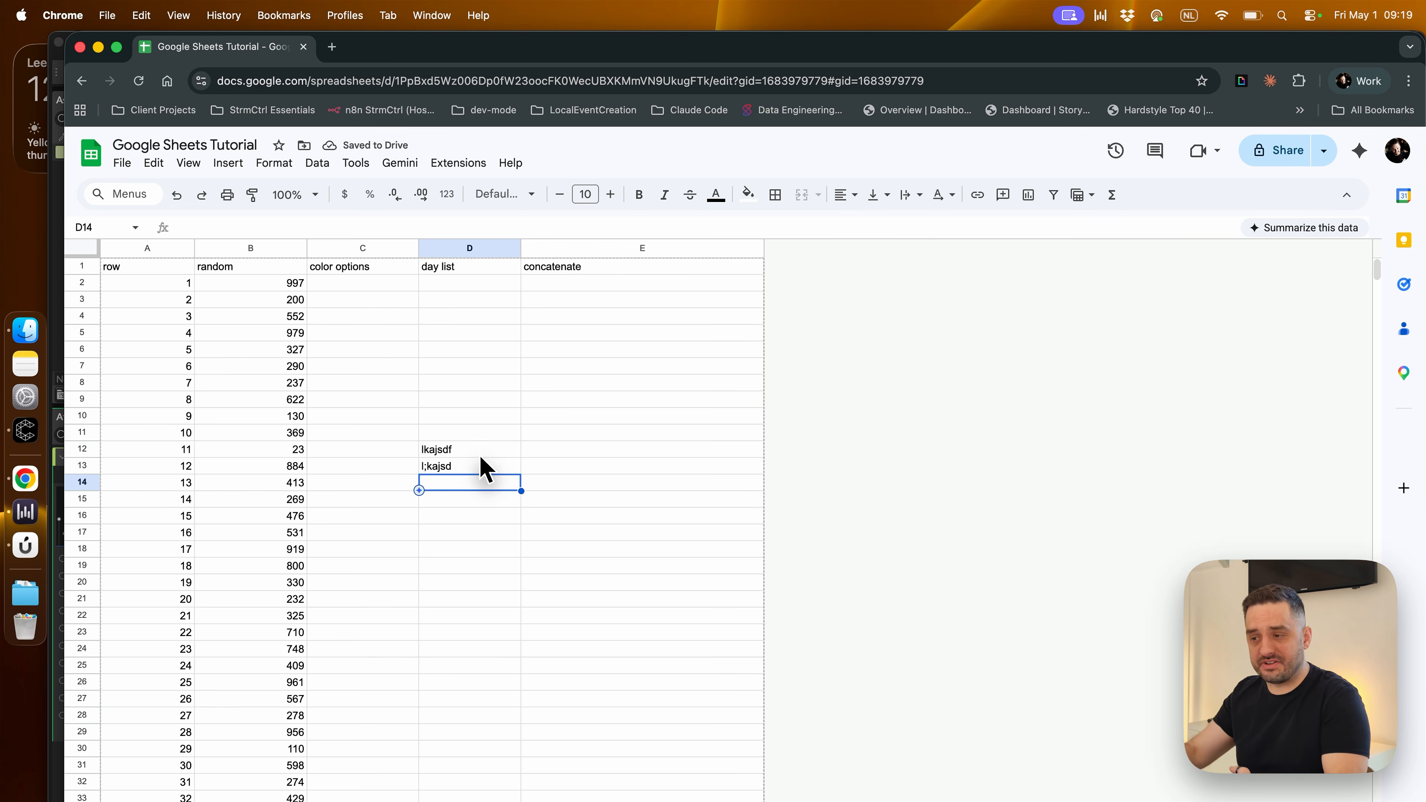
{"action": "left_click_drag", "start_coordinate": [477, 450], "coordinate": [477, 471]}
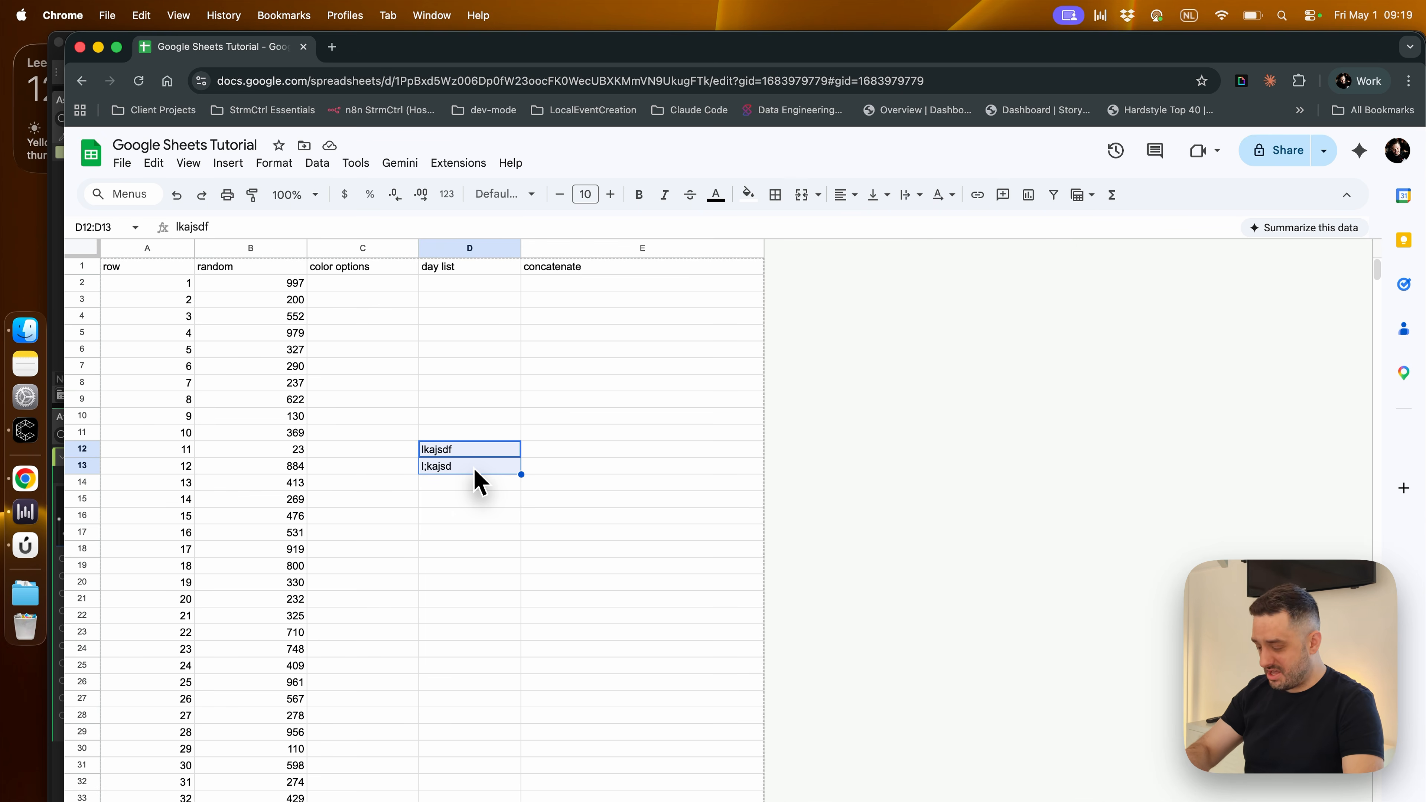
{"action": "key", "text": "BackSpace"}
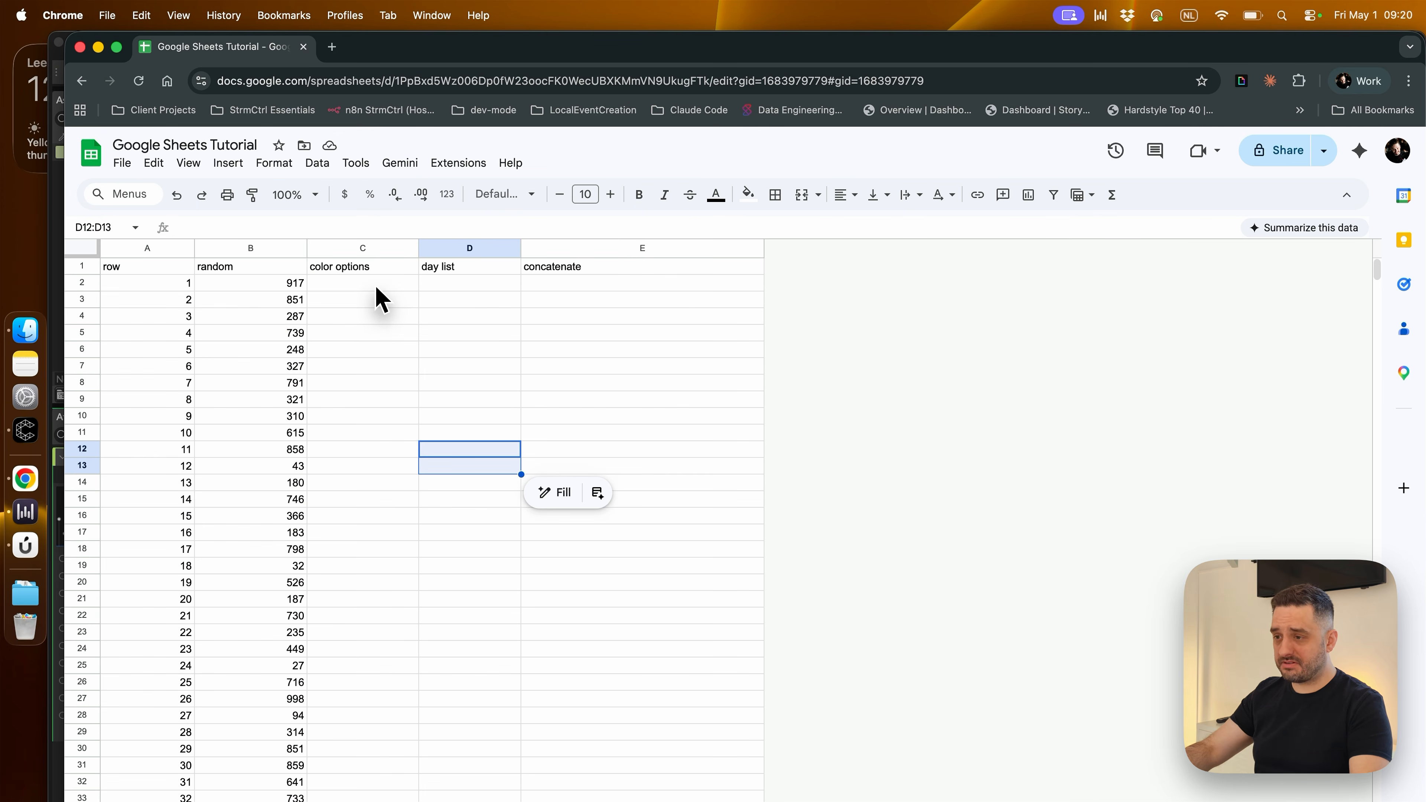
Enter red, blue, red, blue, red and rad in cells C2 to C7 of the color options column
{"action": "left_click", "coordinate": [376, 287]}
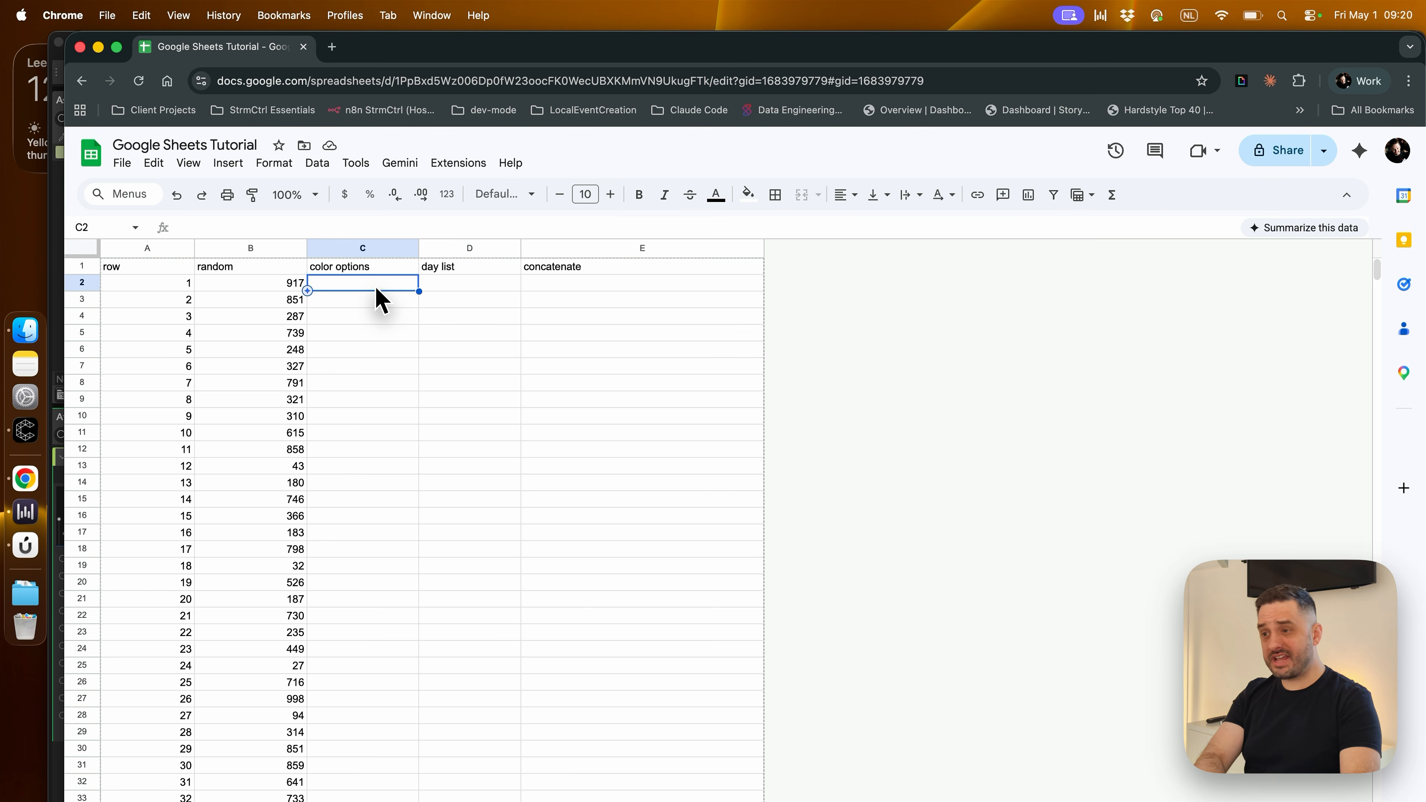
{"action": "type", "text": "red"}
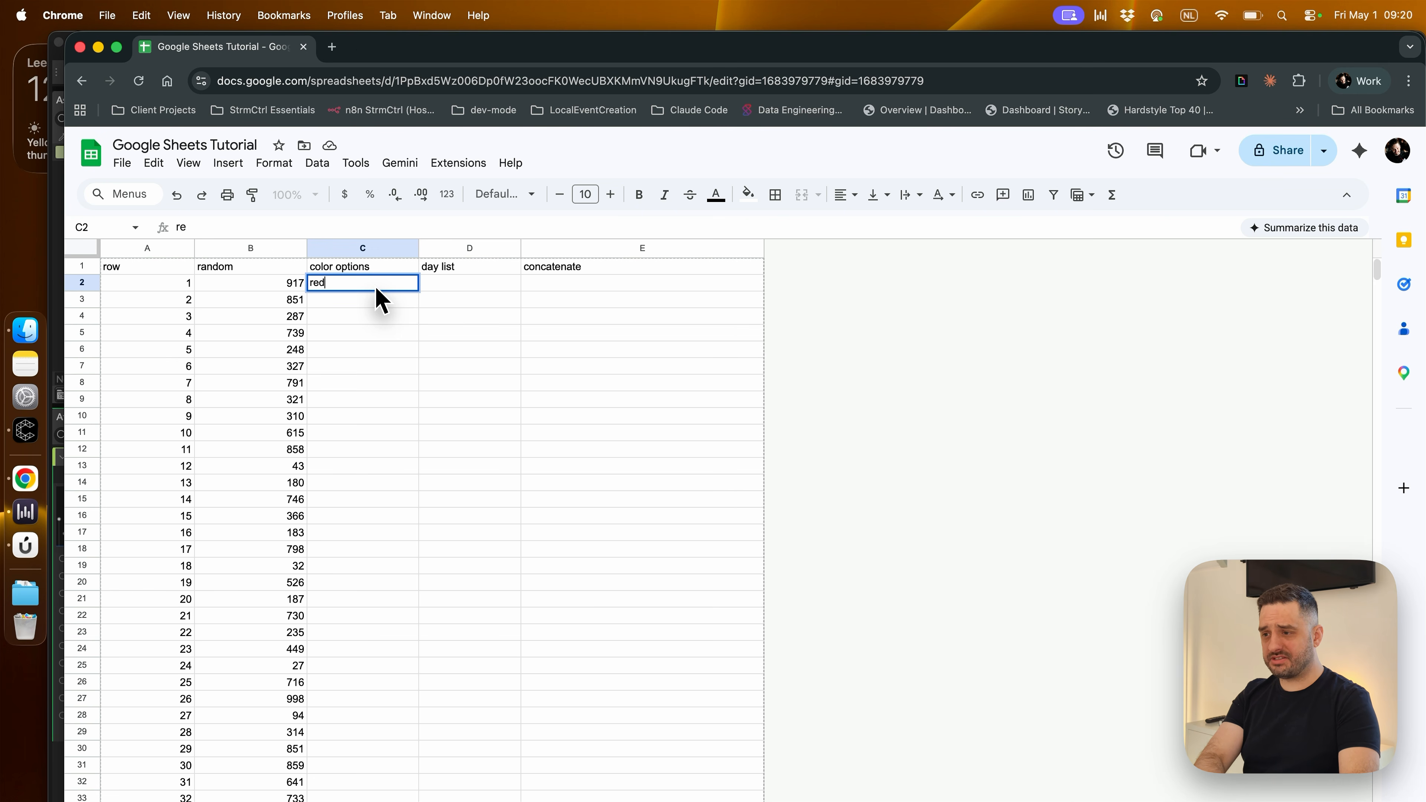
{"action": "key", "text": "Return"}
{"action": "type", "text": "blue"}
{"action": "key", "text": "Return"}
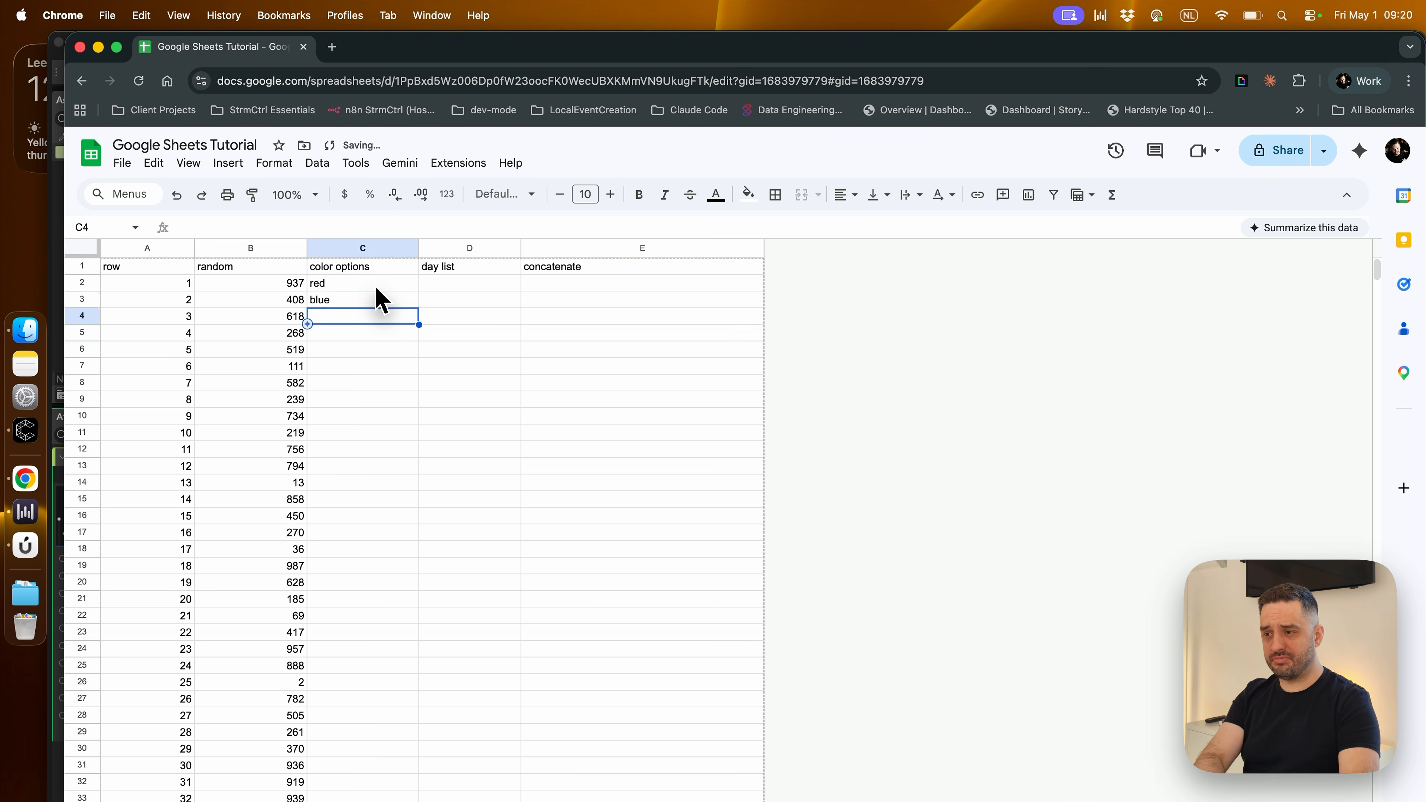
{"action": "type", "text": "red"}
{"action": "key", "text": "Return"}
{"action": "type", "text": "blue"}
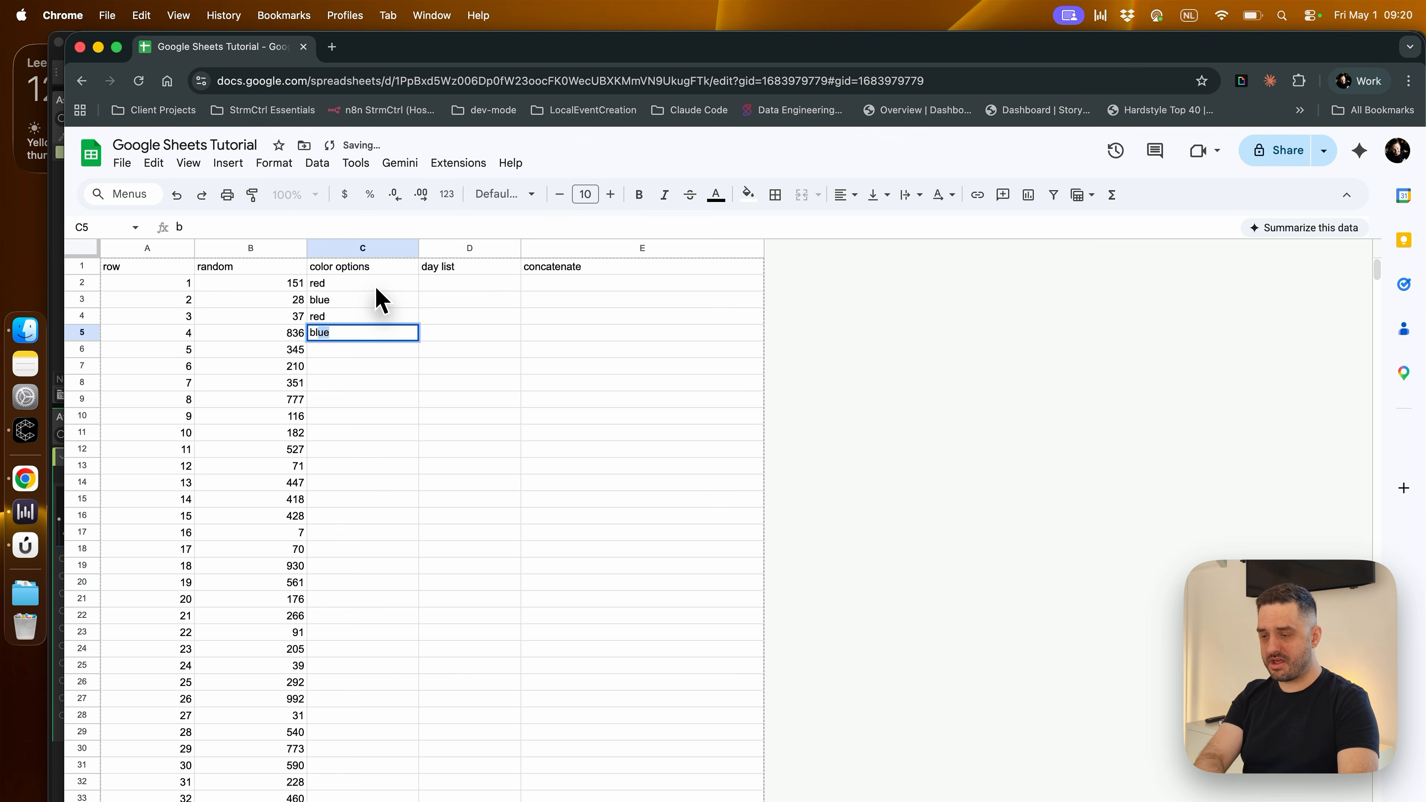
{"action": "key", "text": "Return"}
{"action": "type", "text": "red"}
{"action": "key", "text": "Return"}
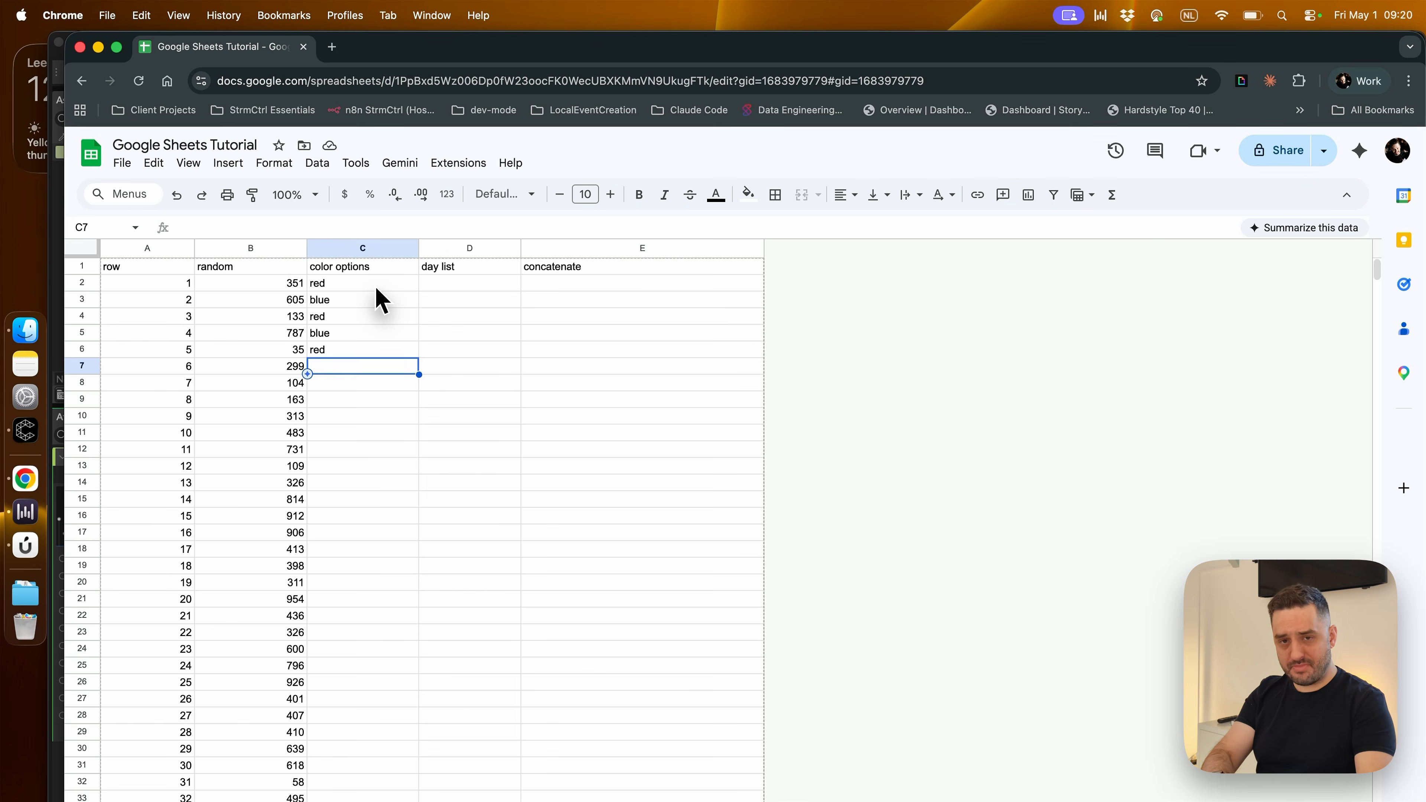
{"action": "type", "text": "rad"}
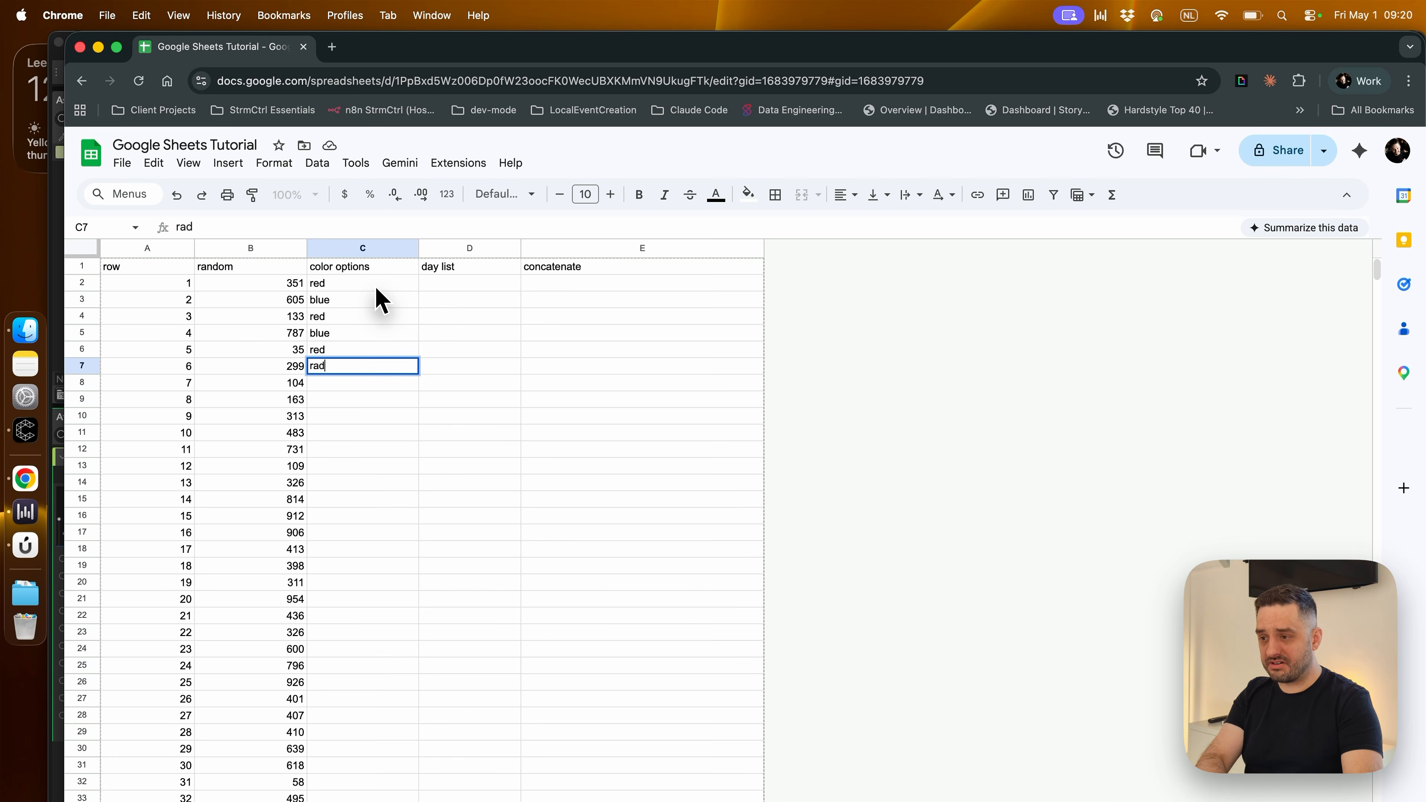
{"action": "key", "text": "Return"}
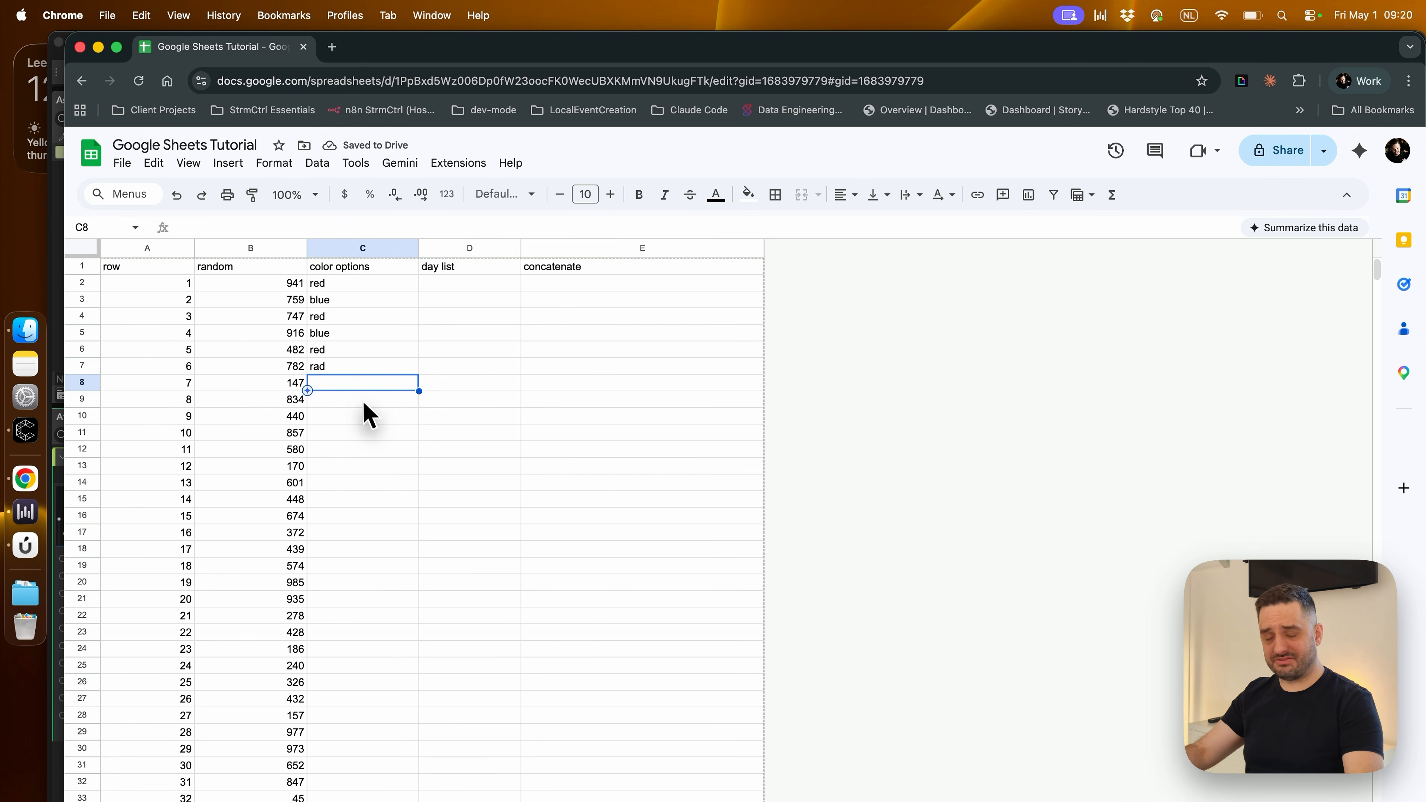
Clear the typed color entries from cells C2 to C8
{"action": "left_click", "coordinate": [347, 287]}
{"action": "left_click_drag", "start_coordinate": [348, 290], "coordinate": [362, 384]}
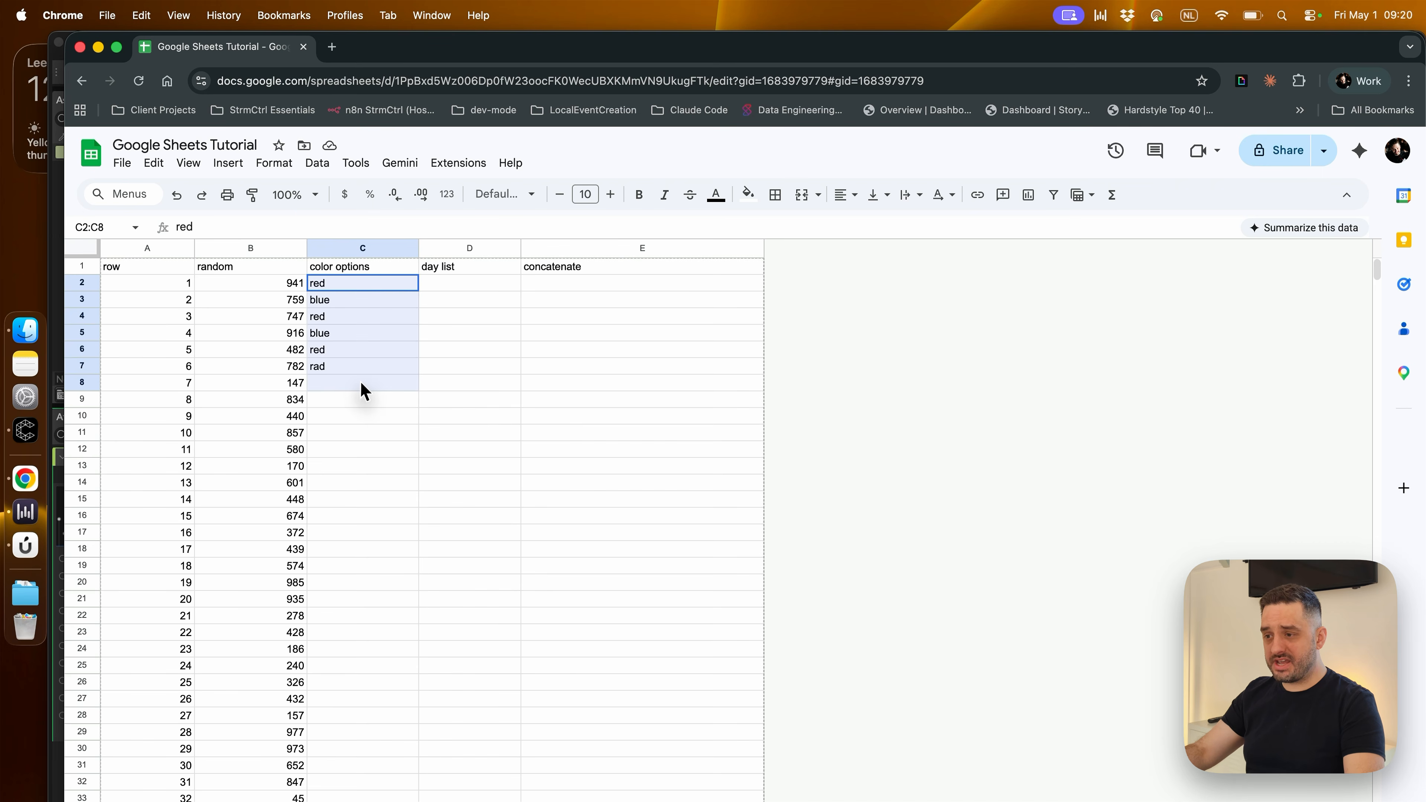
{"action": "key", "text": "BackSpace"}
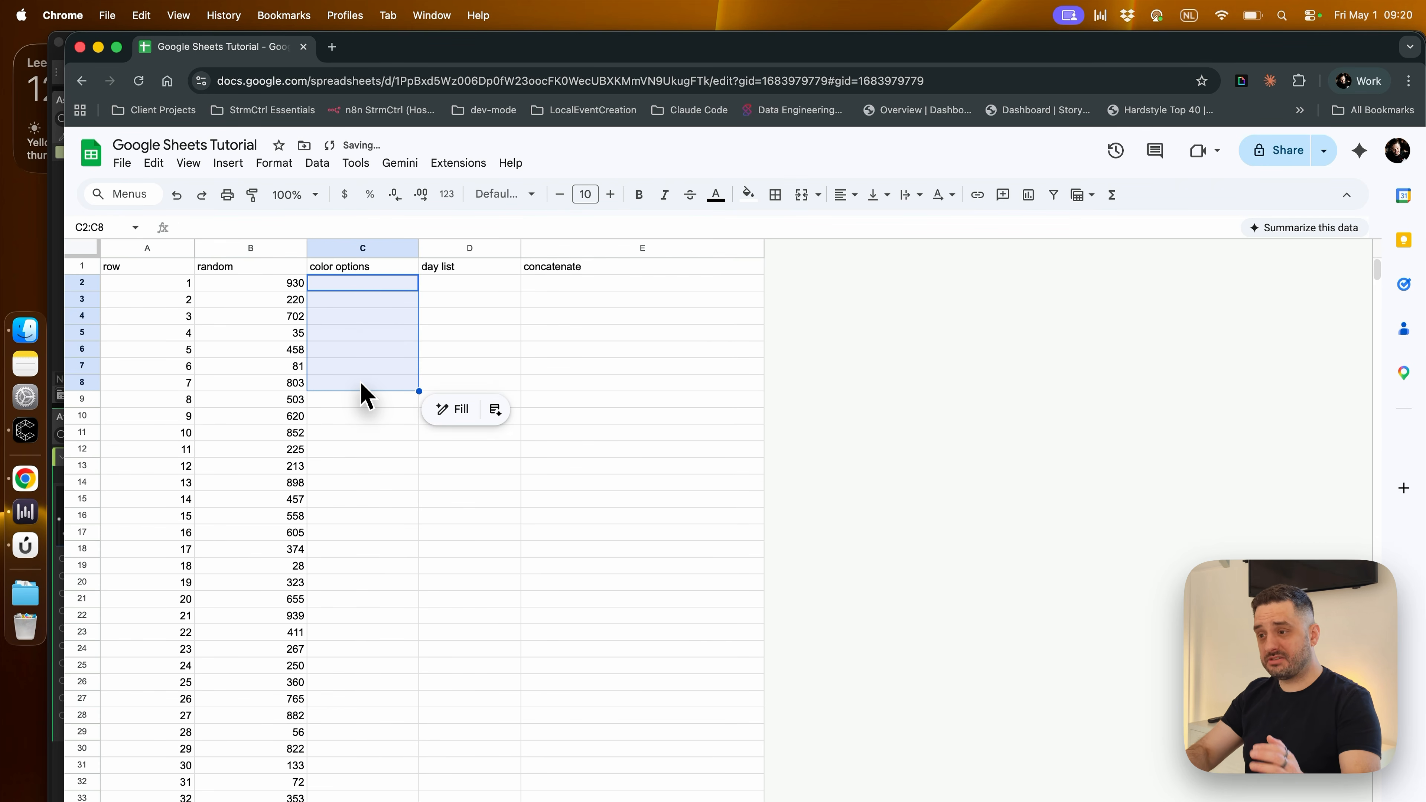
Insert a dropdown in cell C2 of the color options column
{"action": "left_click", "coordinate": [364, 290]}
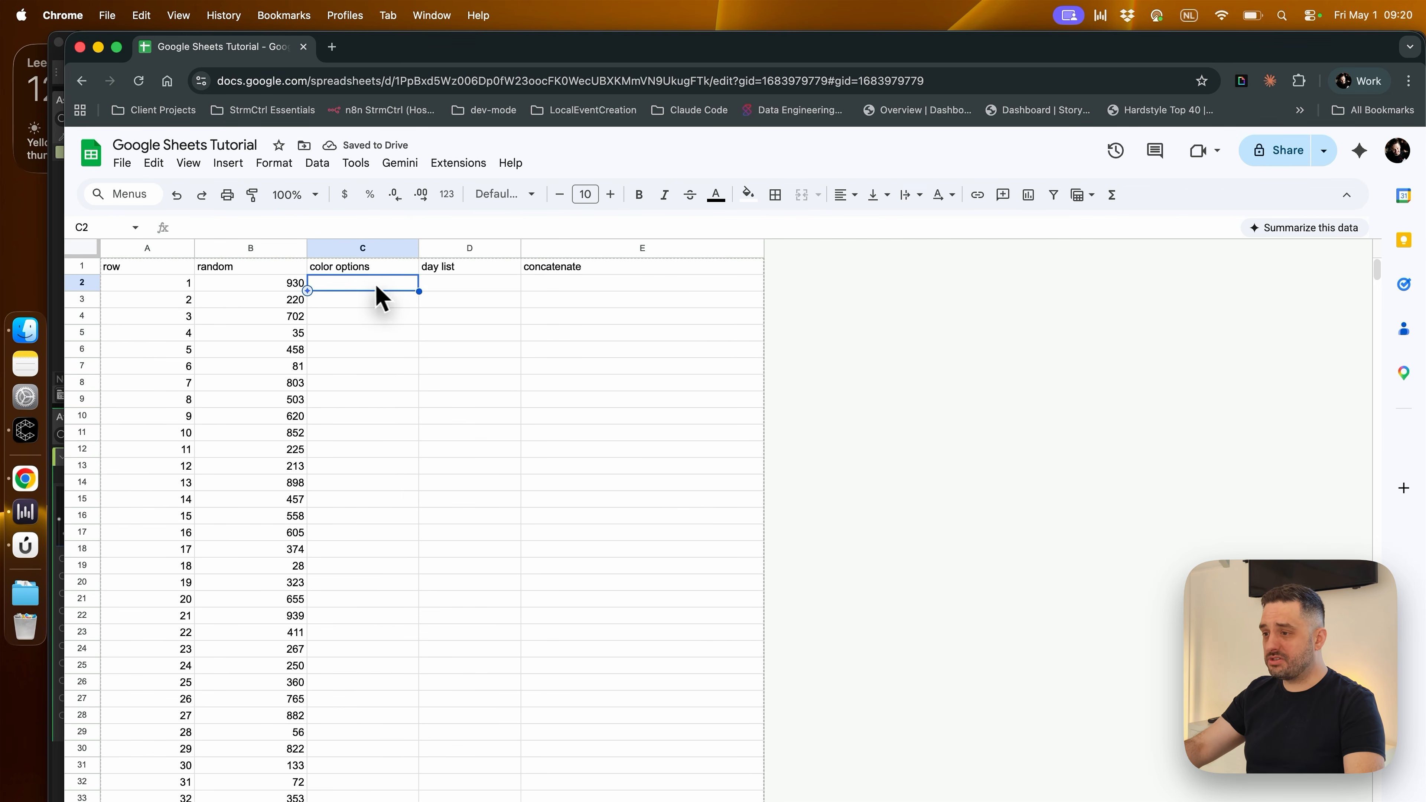
{"action": "right_click", "coordinate": [374, 292]}
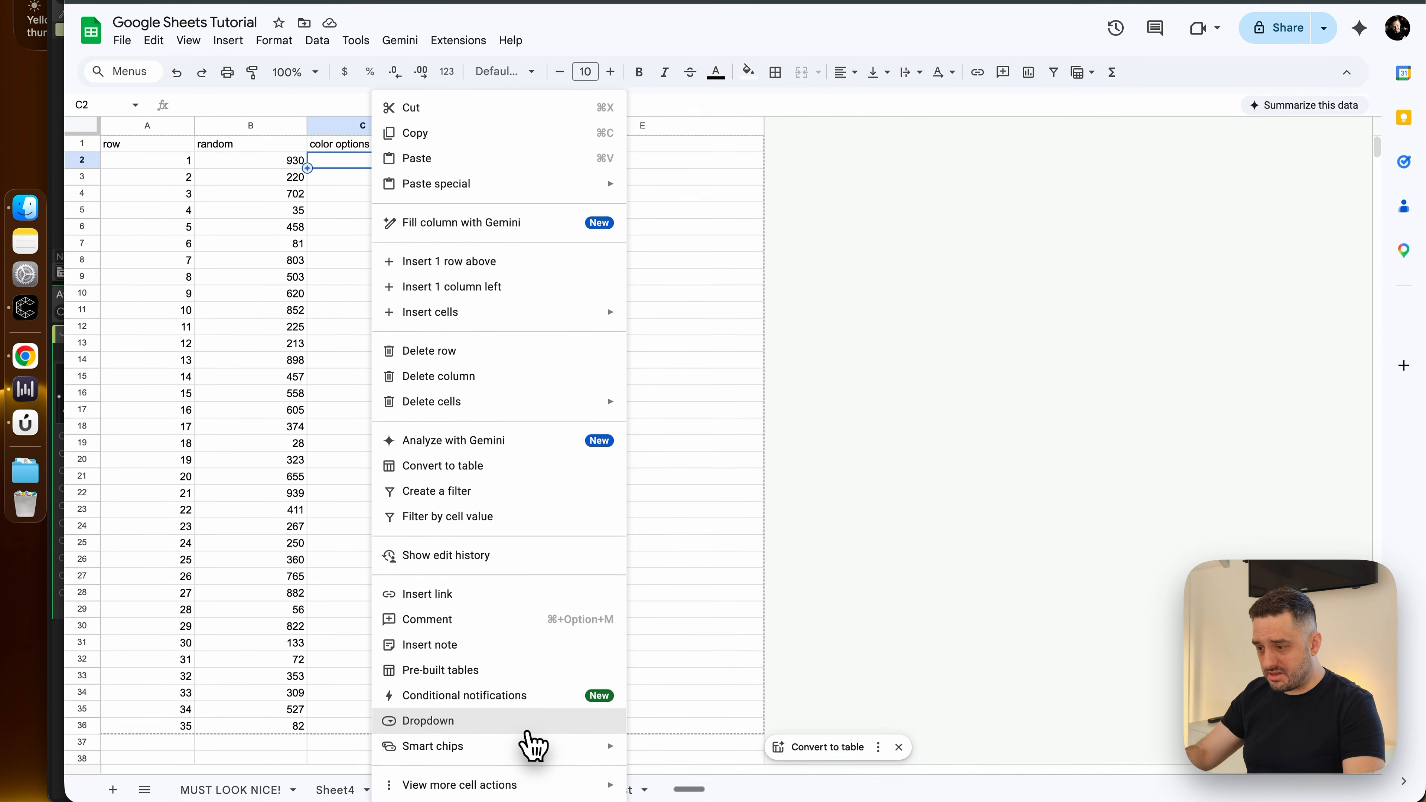
{"action": "left_click", "coordinate": [522, 729]}
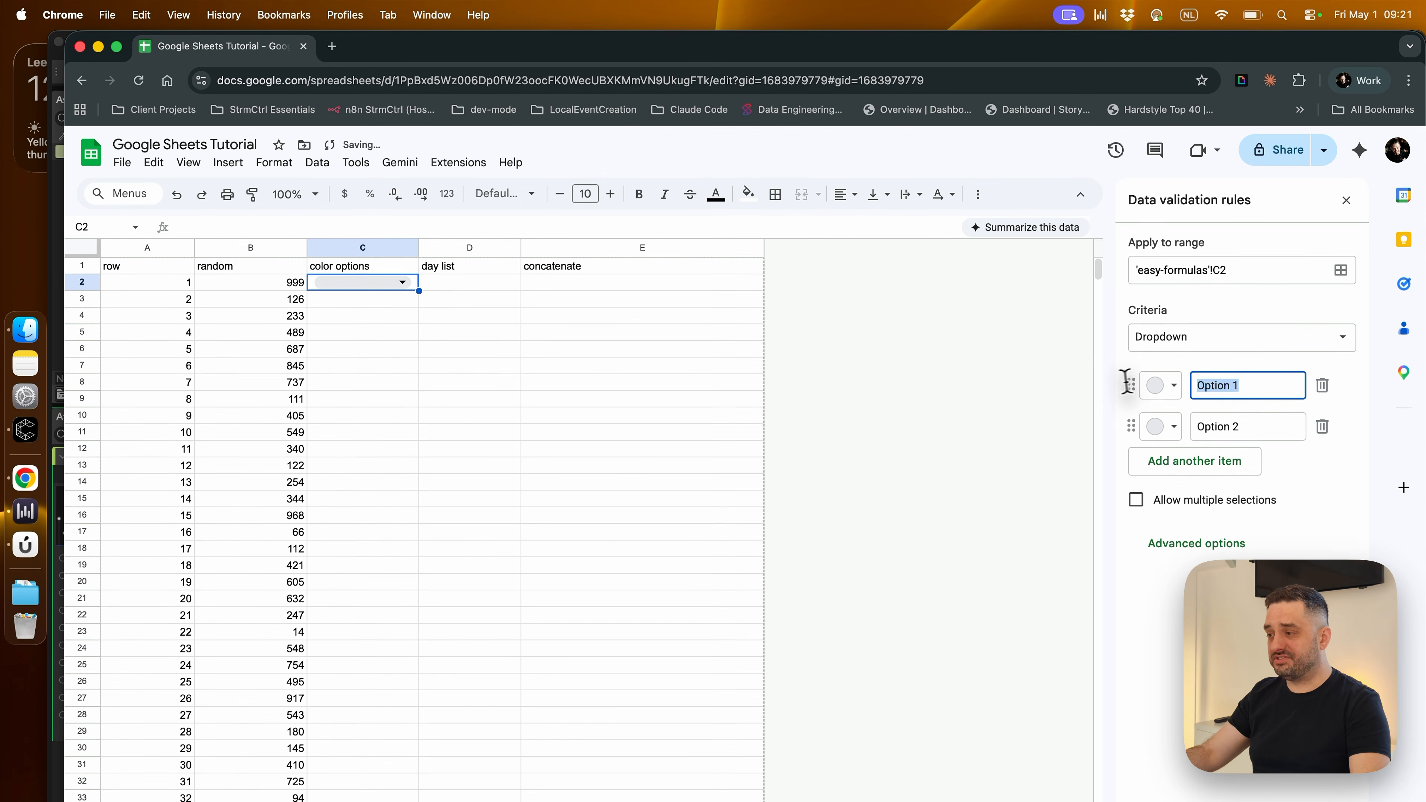
Define red and blue as the dropdown options for C2, close the validation rules and clear the dropdown from the cell
{"action": "type", "text": "red"}
{"action": "left_click_drag", "start_coordinate": [1245, 425], "coordinate": [1179, 425]}
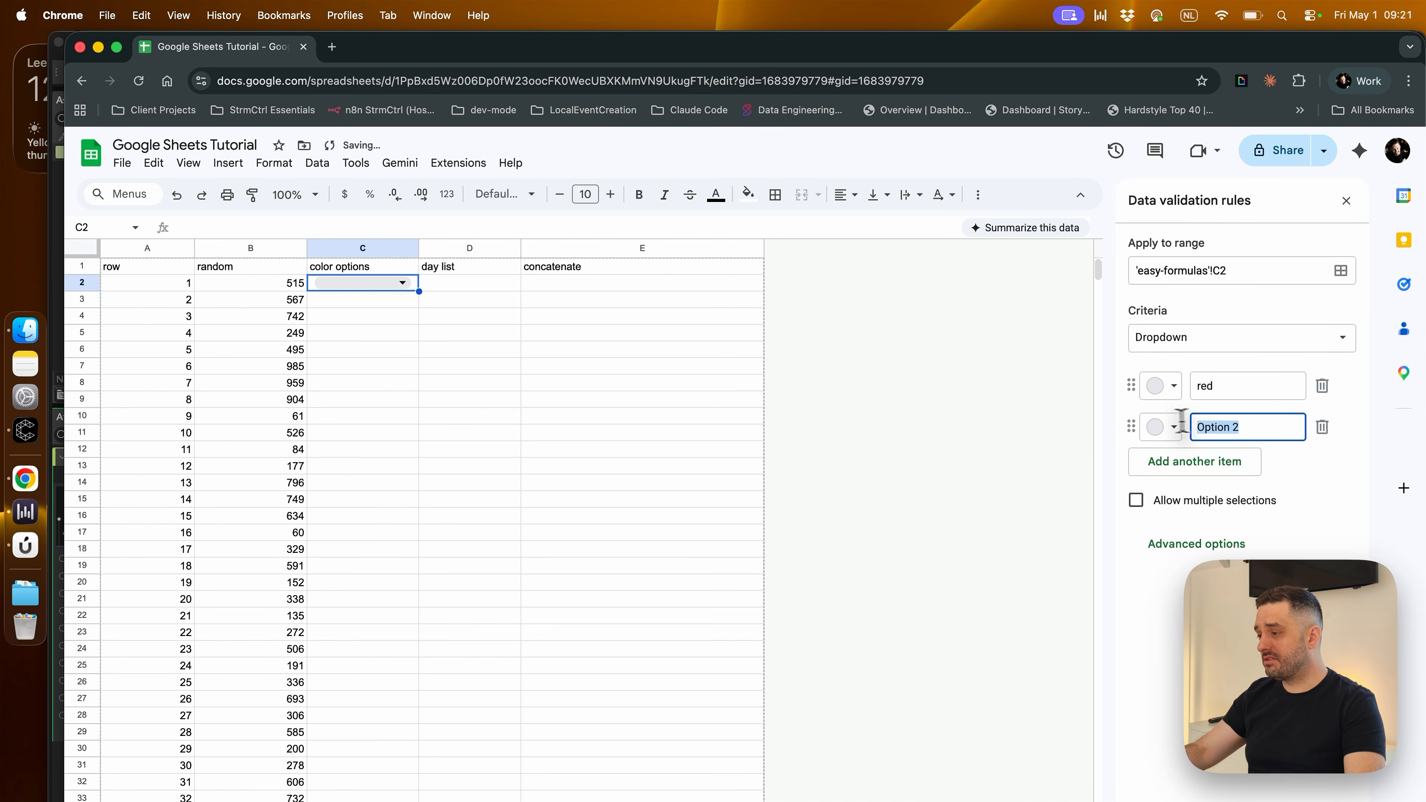
{"action": "type", "text": "blue"}
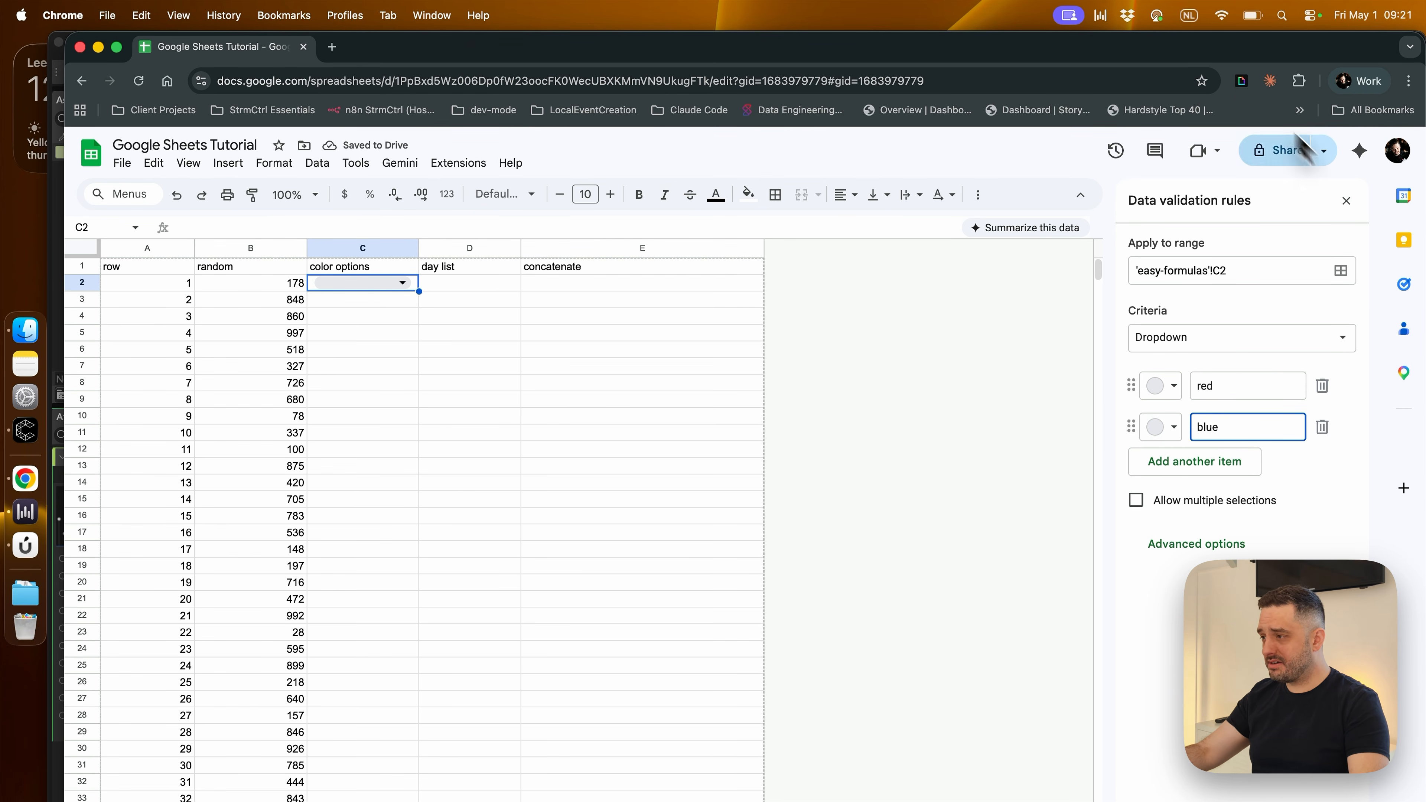
{"action": "left_click", "coordinate": [1346, 201]}
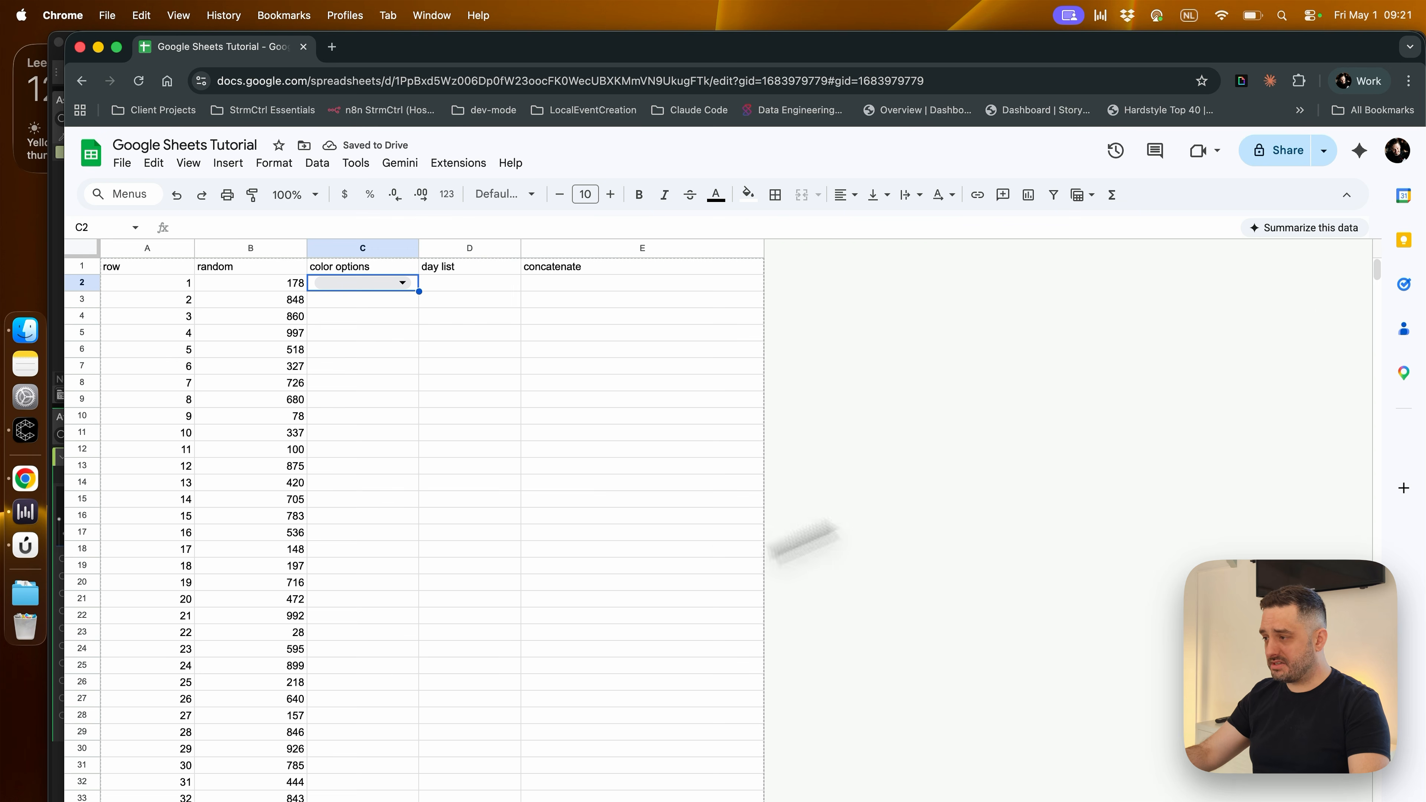
{"action": "double_click", "coordinate": [418, 290]}
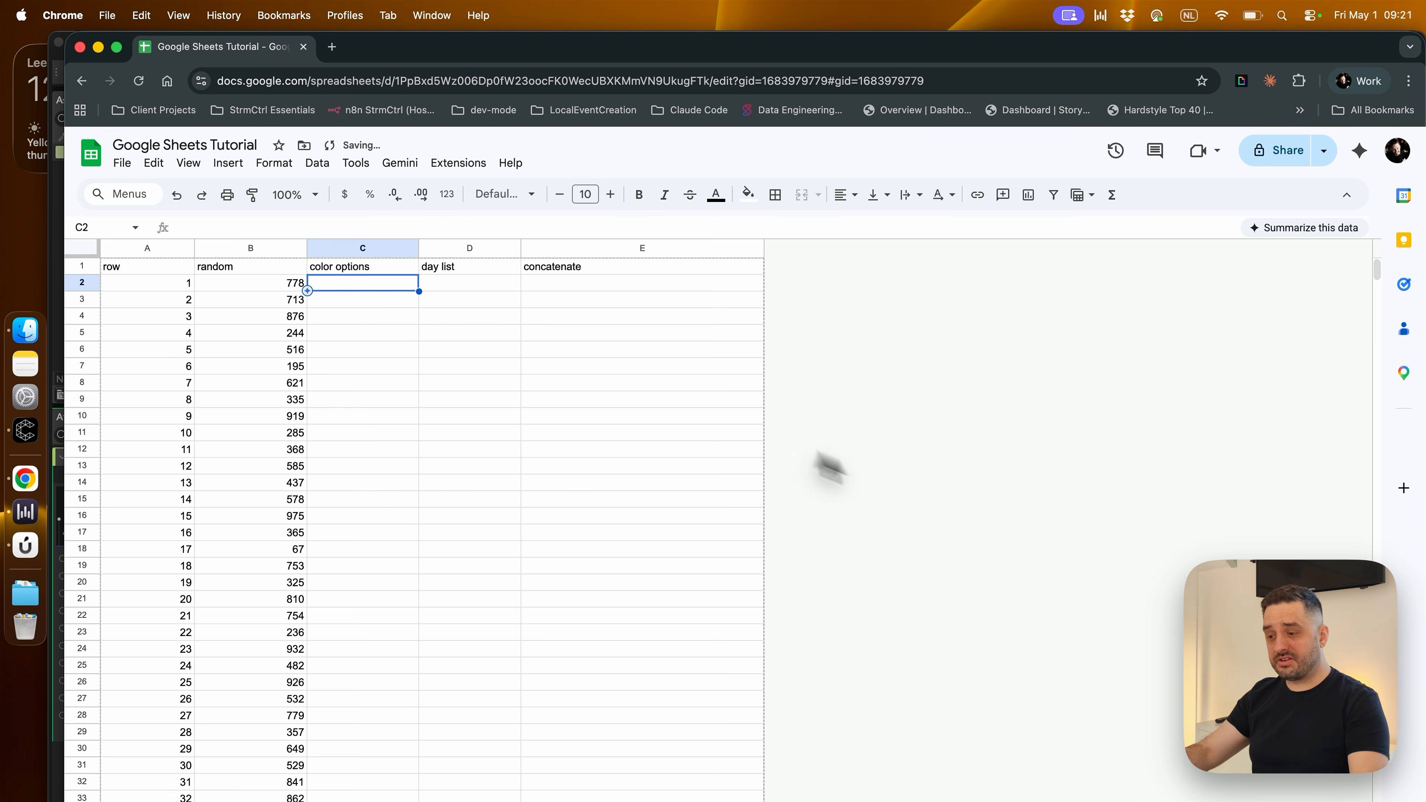
Examine the colors in A2:A10 and the hex code cells B2:B10 on the color_list sheet
{"action": "left_click", "coordinate": [824, 464]}
{"action": "left_click", "coordinate": [540, 790]}
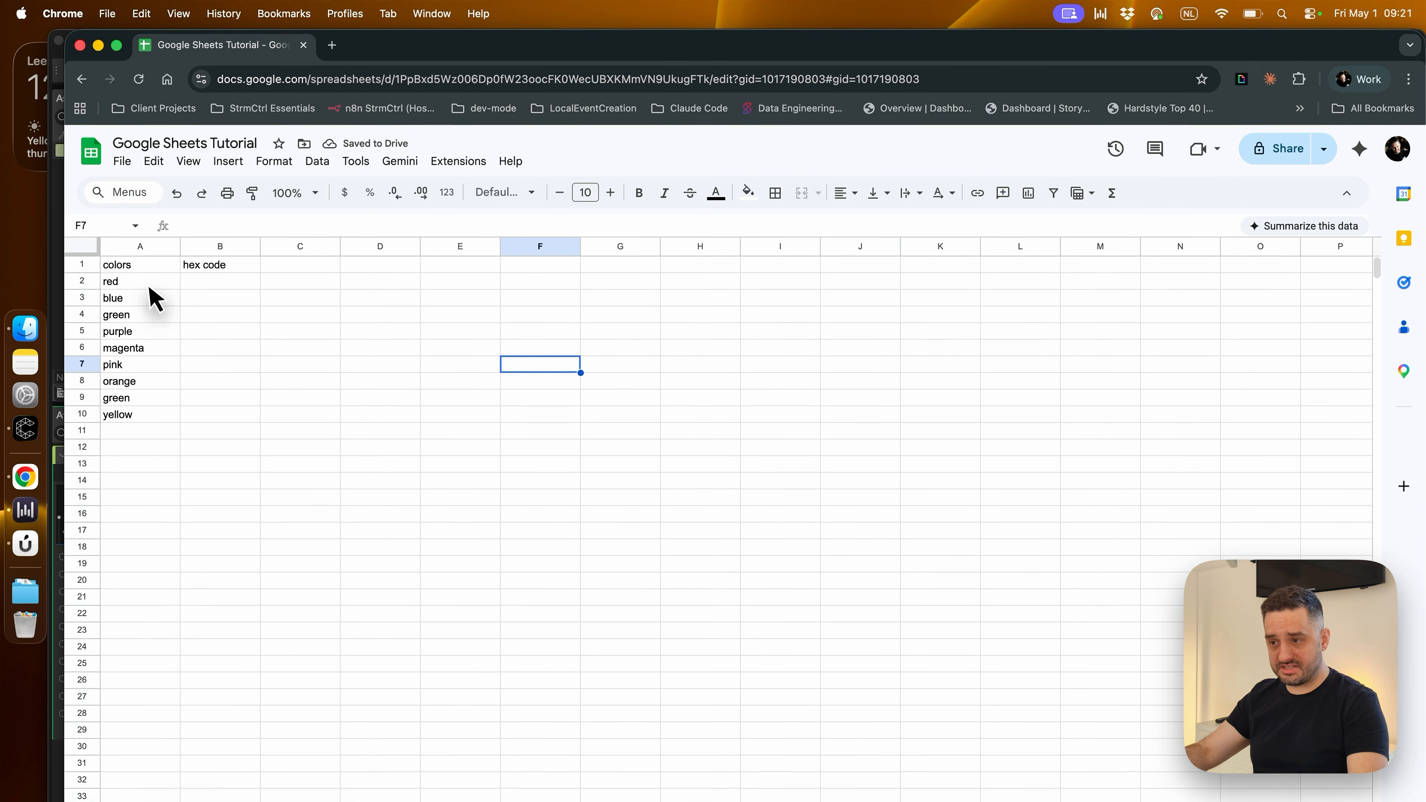
{"action": "left_click_drag", "start_coordinate": [143, 273], "coordinate": [147, 407]}
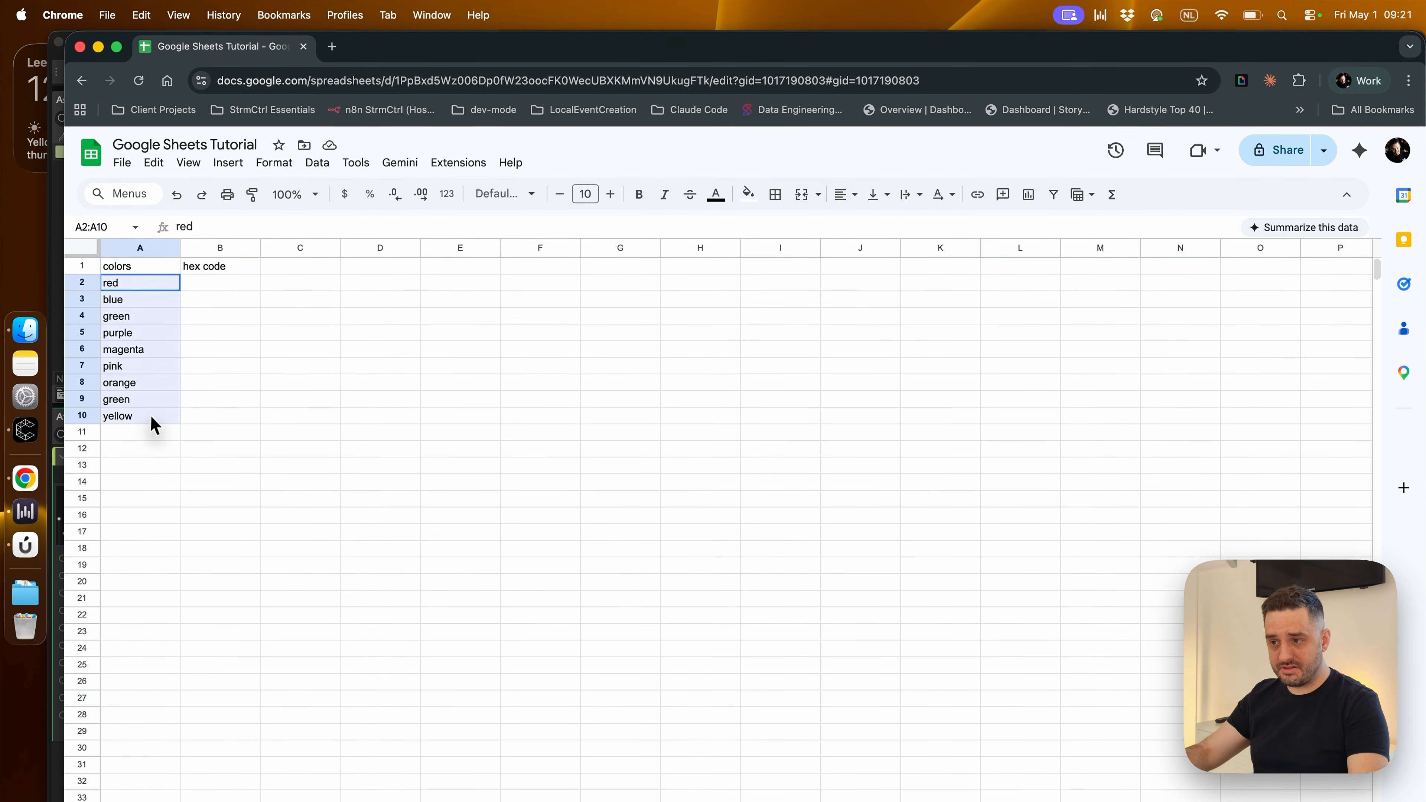
{"action": "left_click", "coordinate": [219, 465]}
{"action": "left_click_drag", "start_coordinate": [190, 285], "coordinate": [222, 424]}
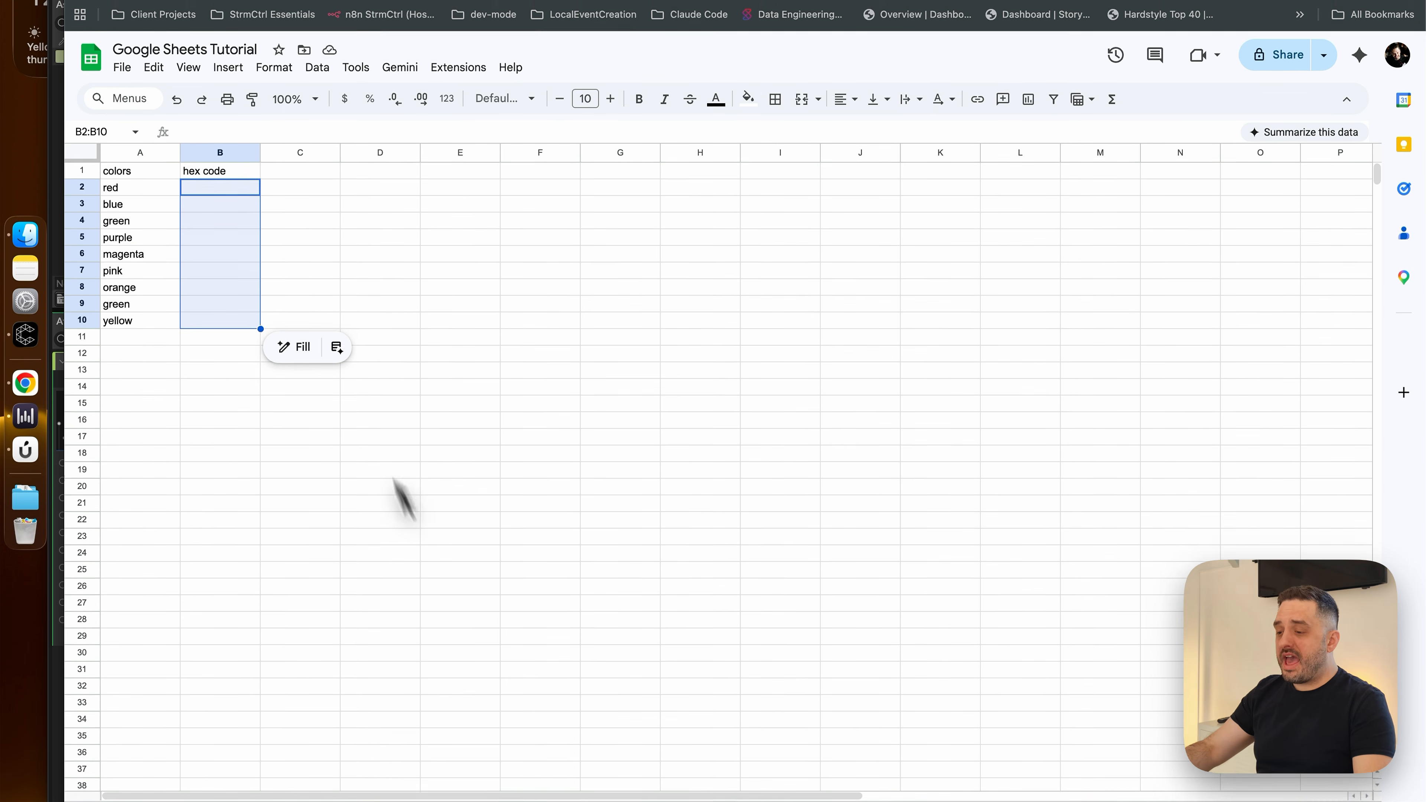
Insert a dropdown in cell C2 of the easy-formulas sheet and set its criteria to Dropdown (from a range)
{"action": "left_click", "coordinate": [408, 789]}
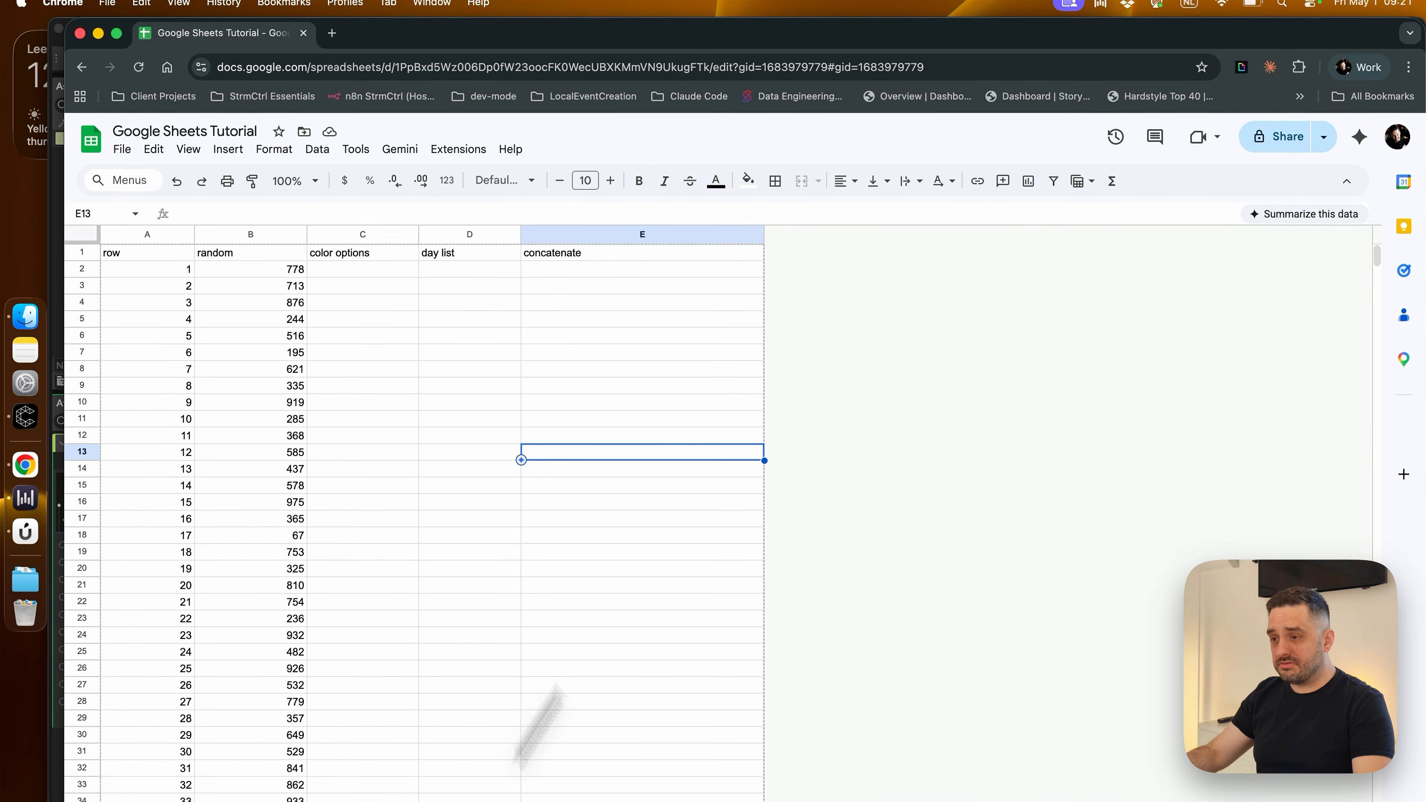
{"action": "left_click", "coordinate": [367, 269]}
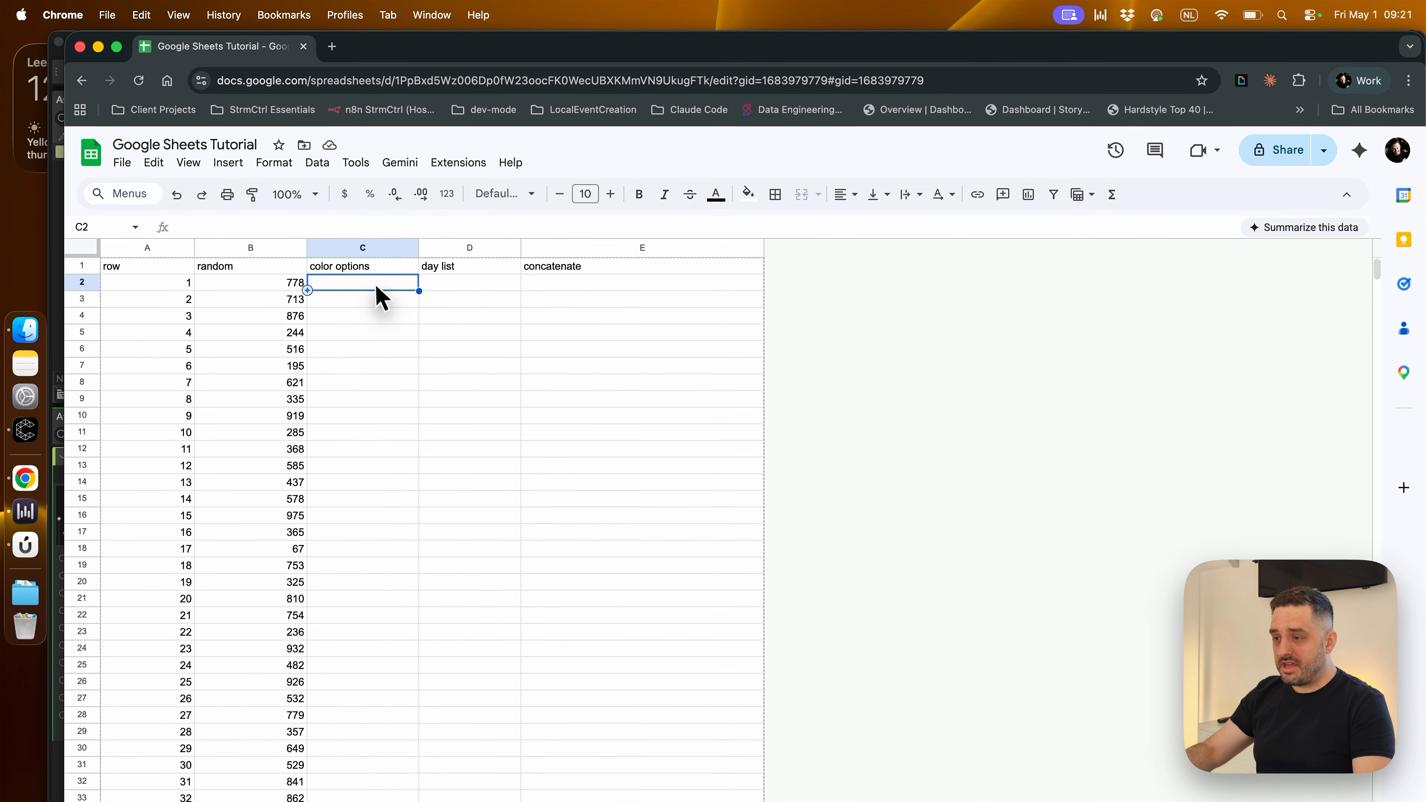
{"action": "right_click", "coordinate": [369, 270]}
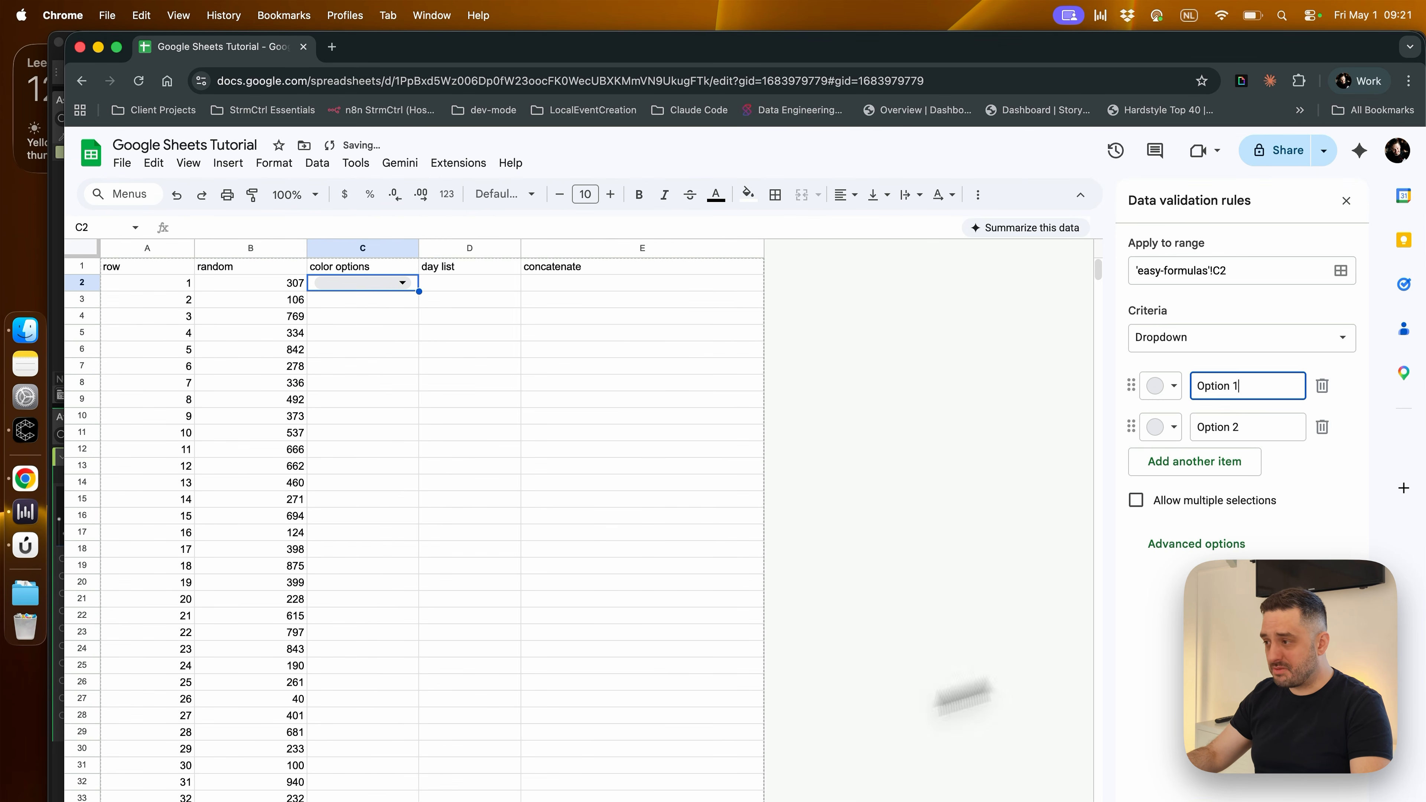
{"action": "left_click", "coordinate": [1263, 339]}
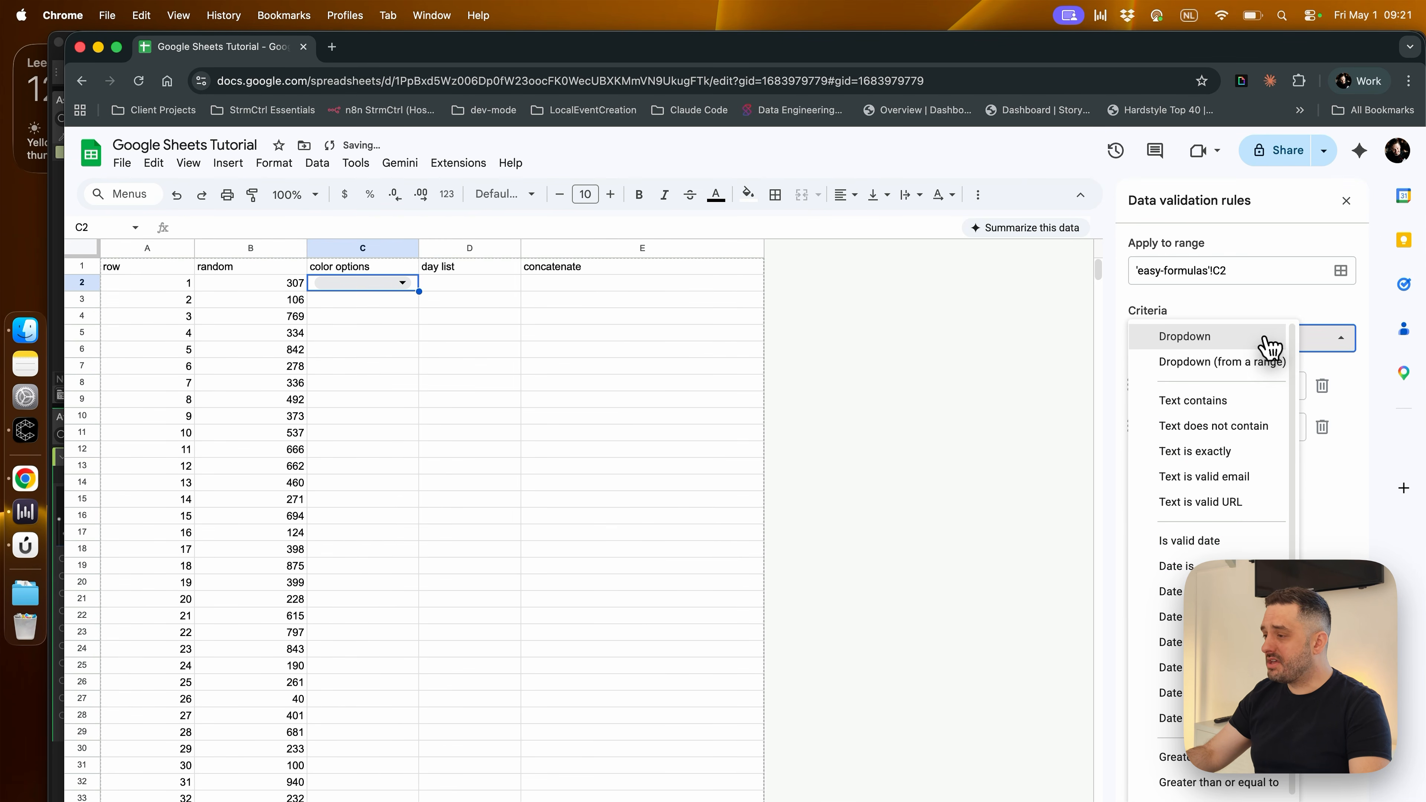
{"action": "left_click", "coordinate": [1195, 366]}
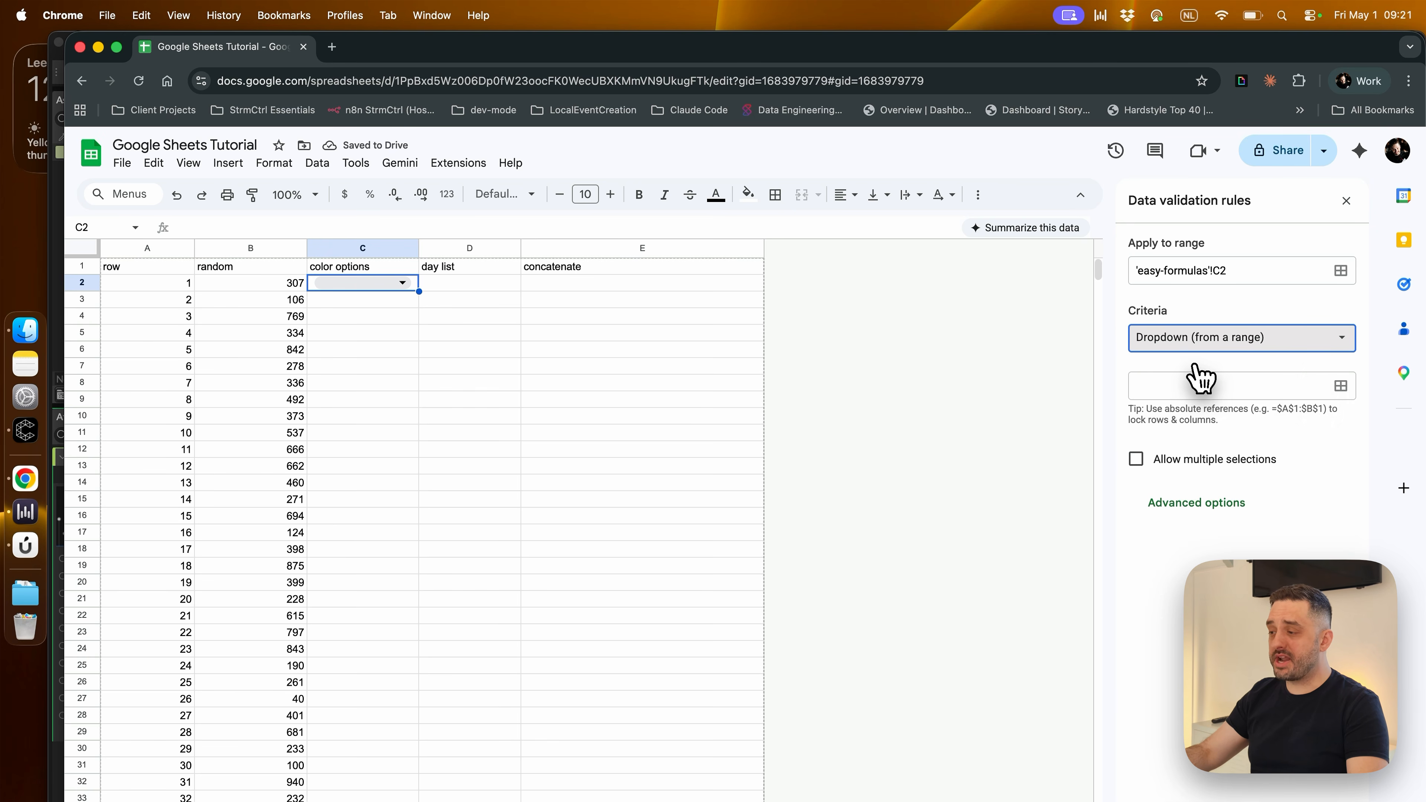
Set the dropdown's source range to color_list!A2:A10
{"action": "left_click", "coordinate": [1341, 387]}
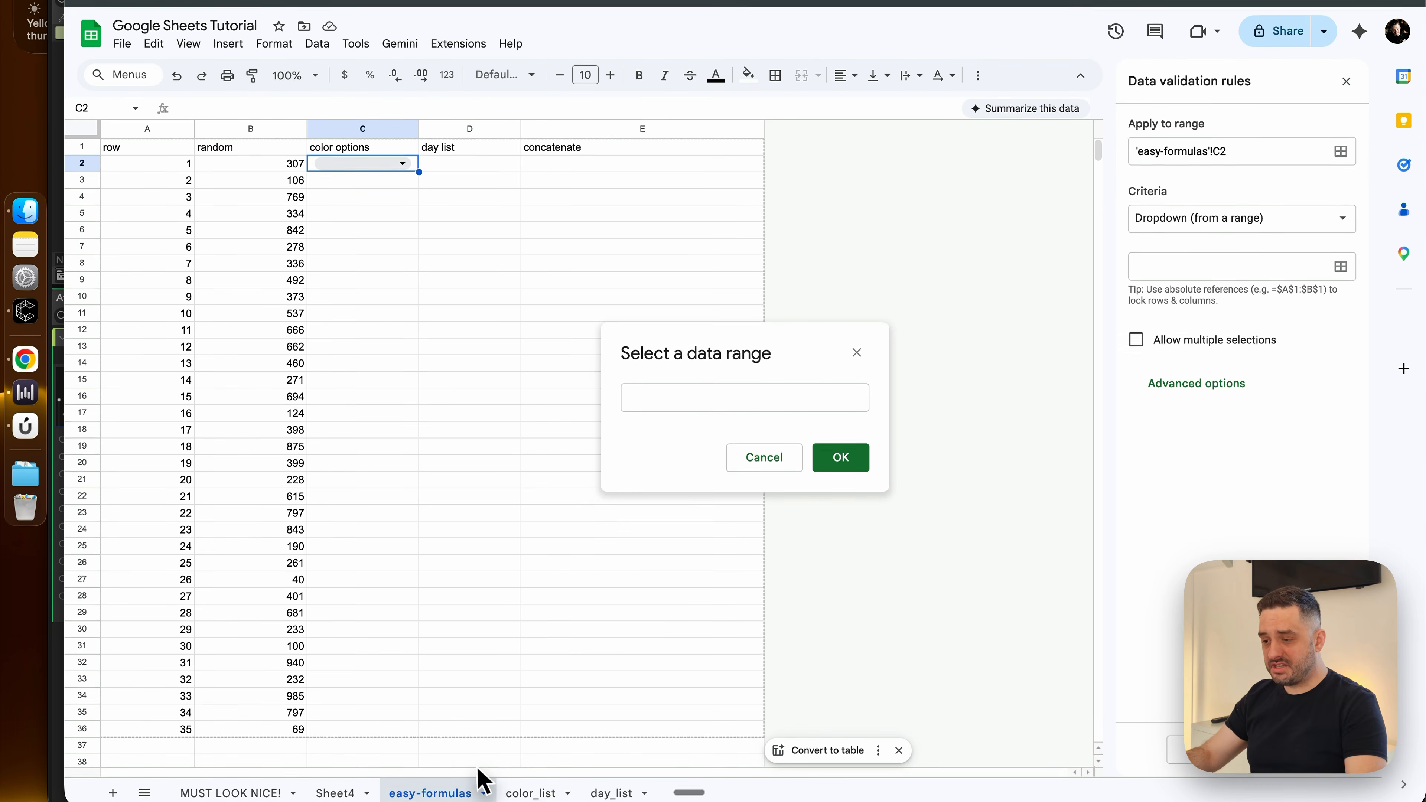
{"action": "left_click", "coordinate": [525, 791]}
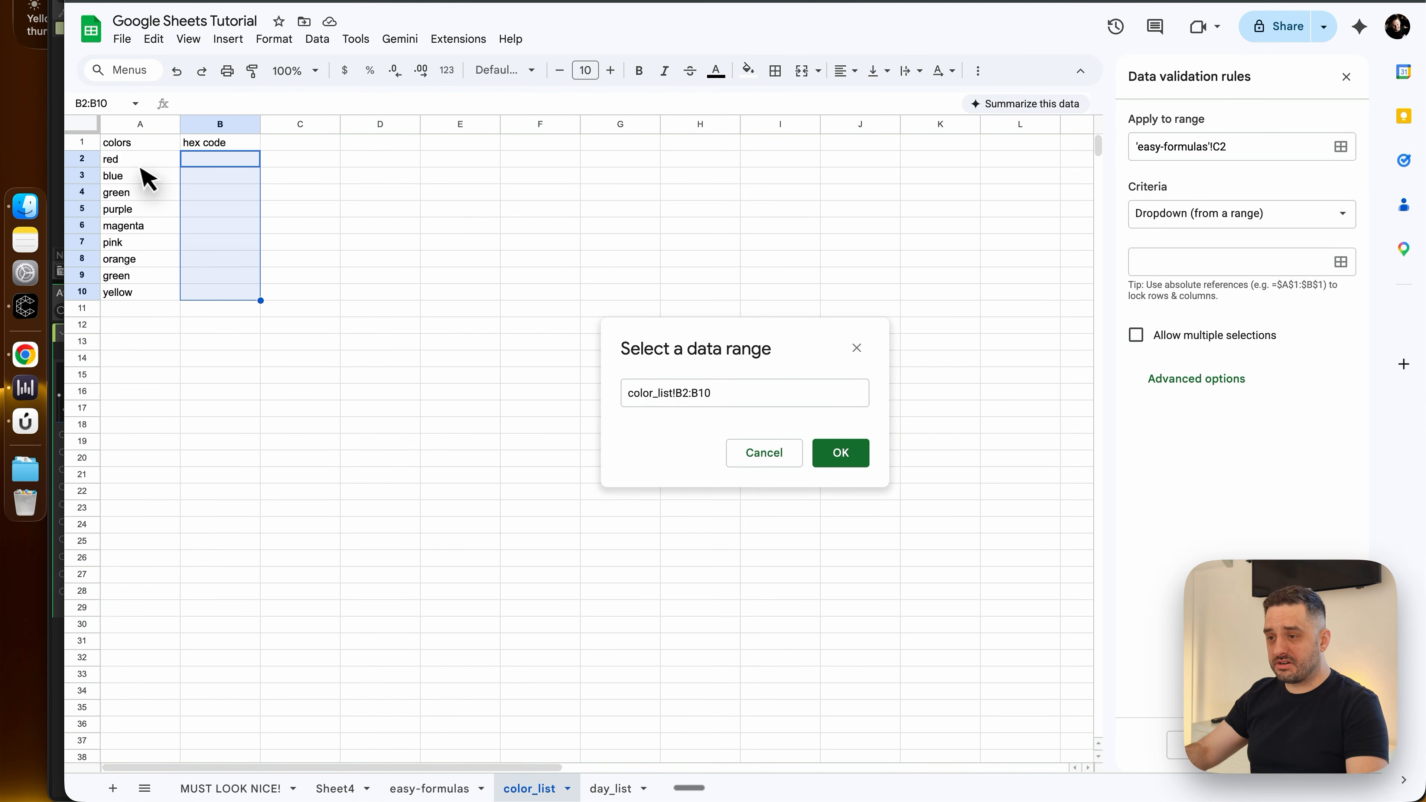
{"action": "left_click_drag", "start_coordinate": [140, 164], "coordinate": [135, 295]}
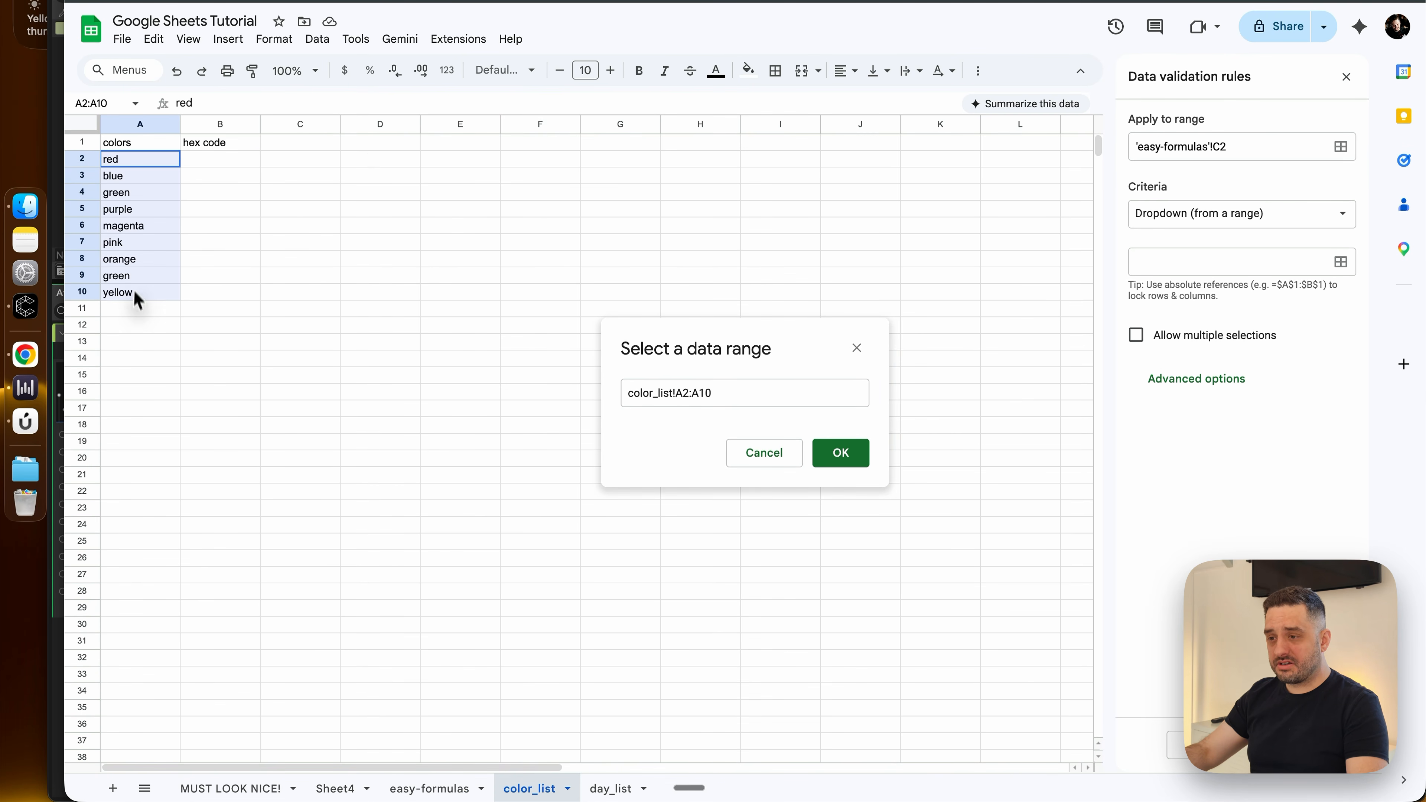
{"action": "left_click", "coordinate": [841, 453]}
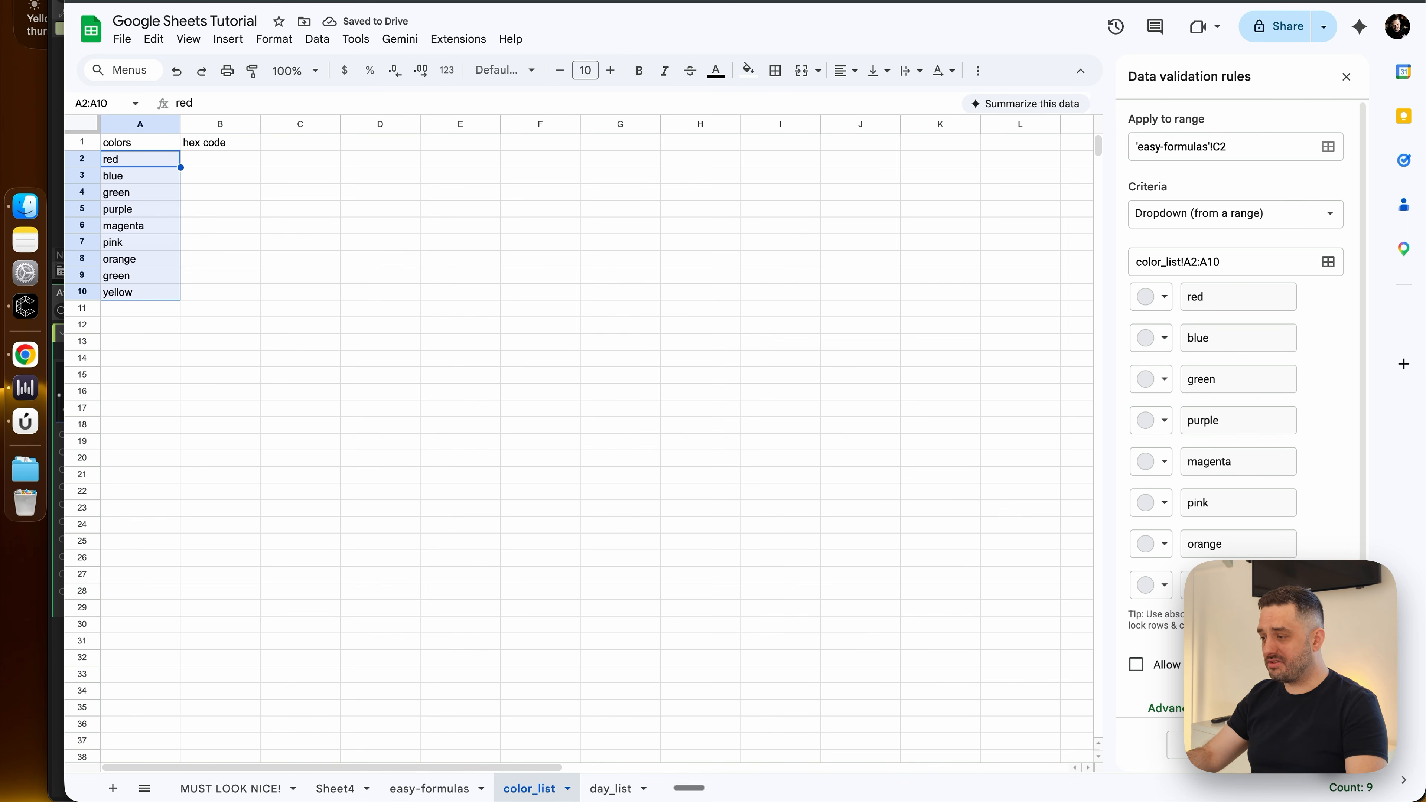
Return to the easy-formulas sheet and fill the C2 dropdown down through C36
{"action": "left_click", "coordinate": [359, 787]}
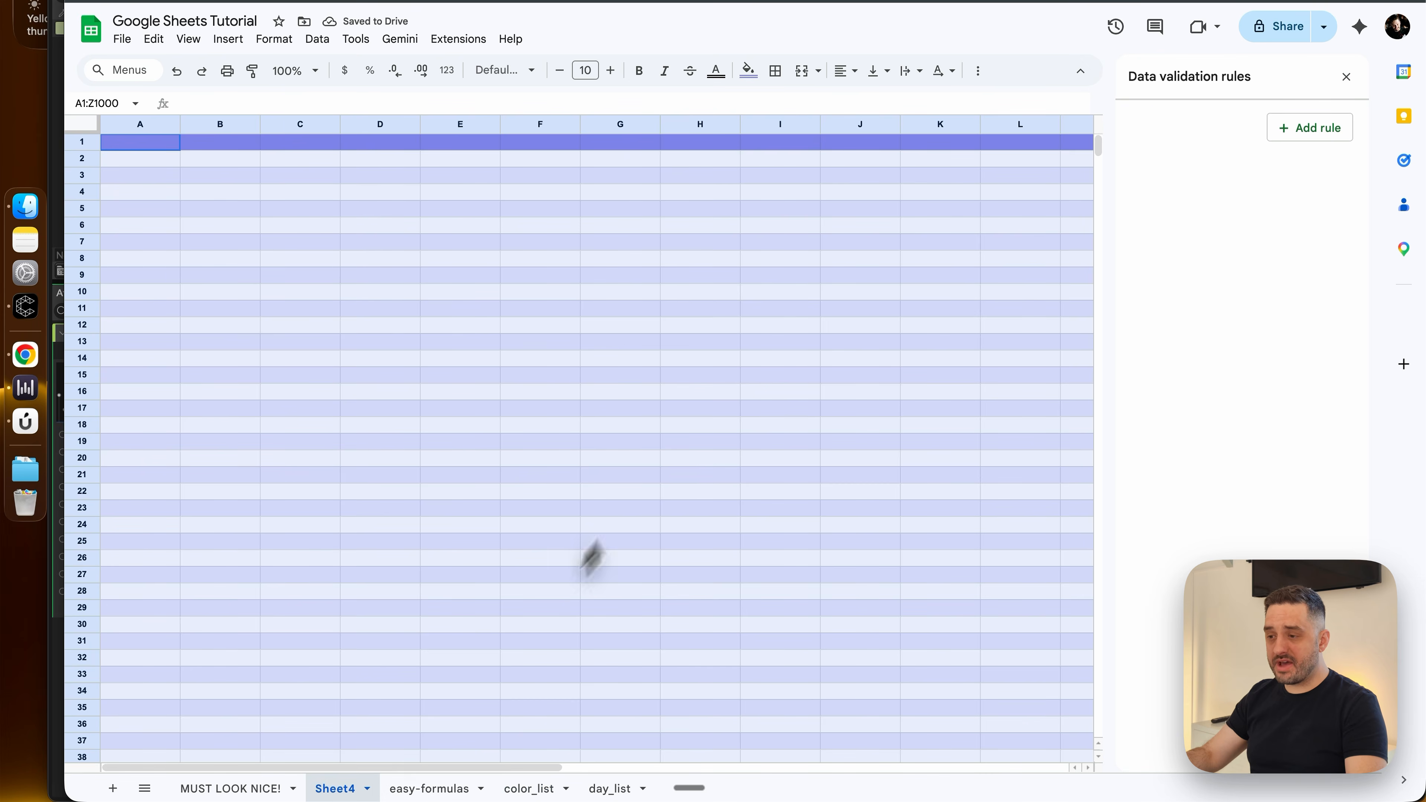
{"action": "left_click", "coordinate": [430, 788]}
{"action": "left_click", "coordinate": [469, 458]}
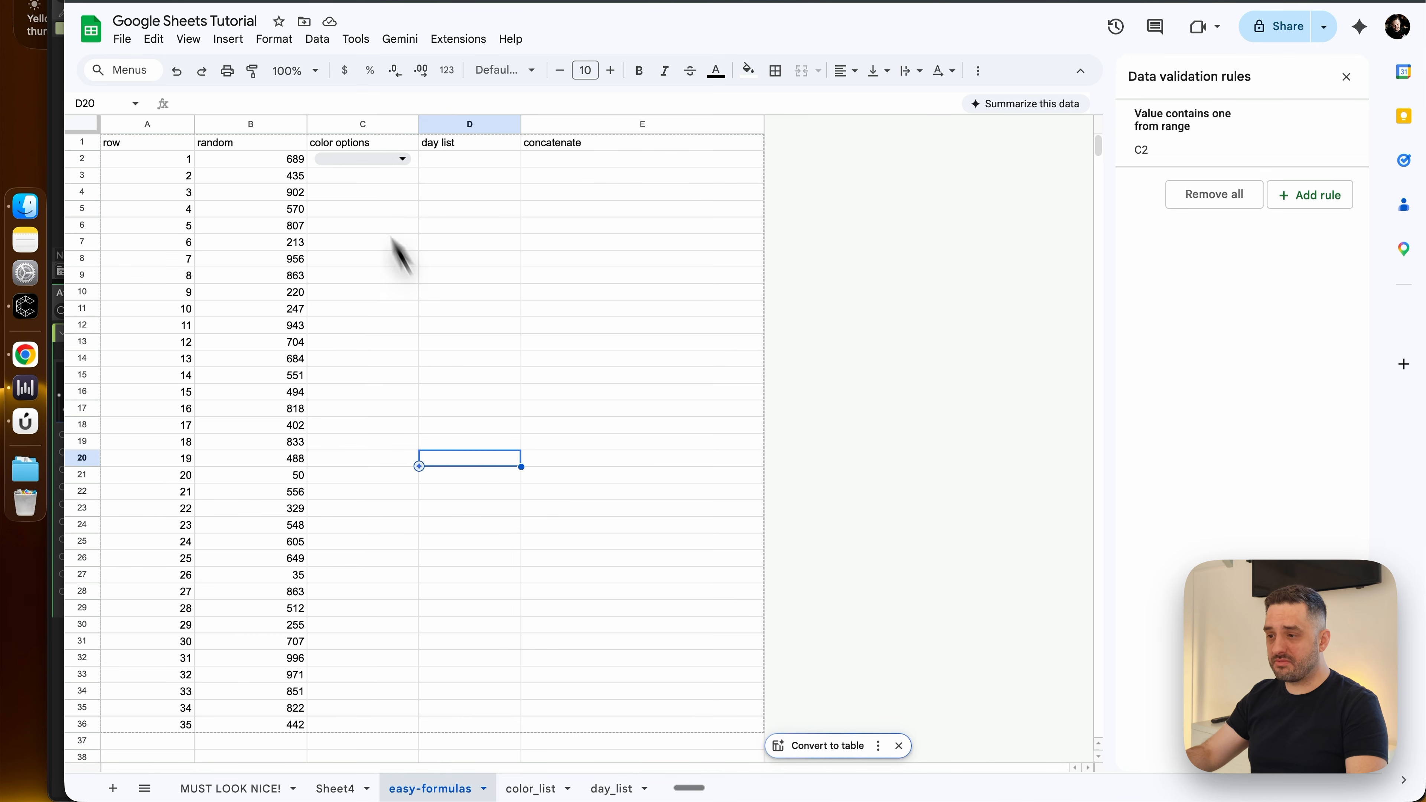
{"action": "left_click", "coordinate": [415, 161]}
{"action": "left_click_drag", "start_coordinate": [419, 168], "coordinate": [439, 724]}
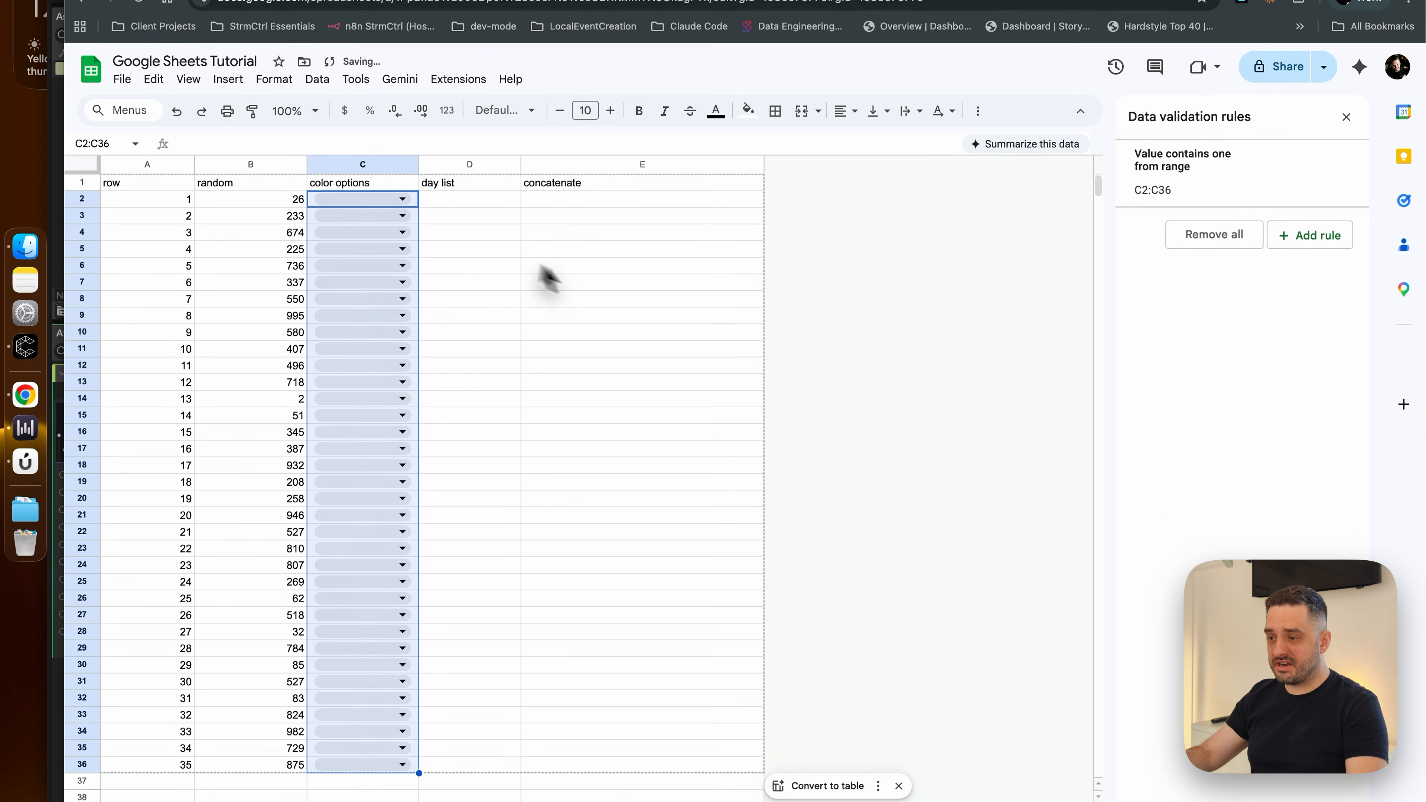
Choose red from the color dropdown in cell C2
{"action": "left_click", "coordinate": [404, 159]}
{"action": "left_click", "coordinate": [376, 179]}
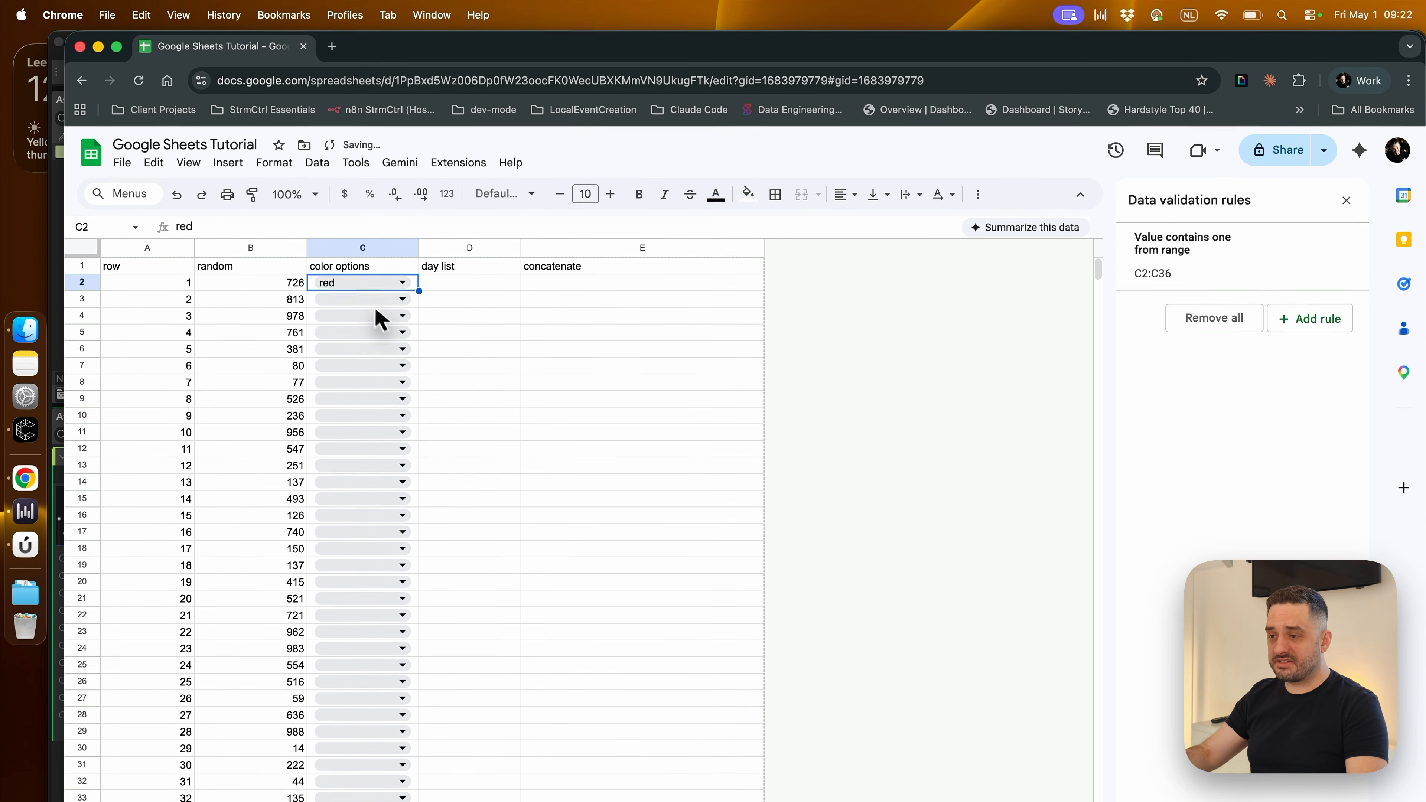
{"action": "left_click", "coordinate": [353, 334]}
{"action": "left_click", "coordinate": [360, 379]}
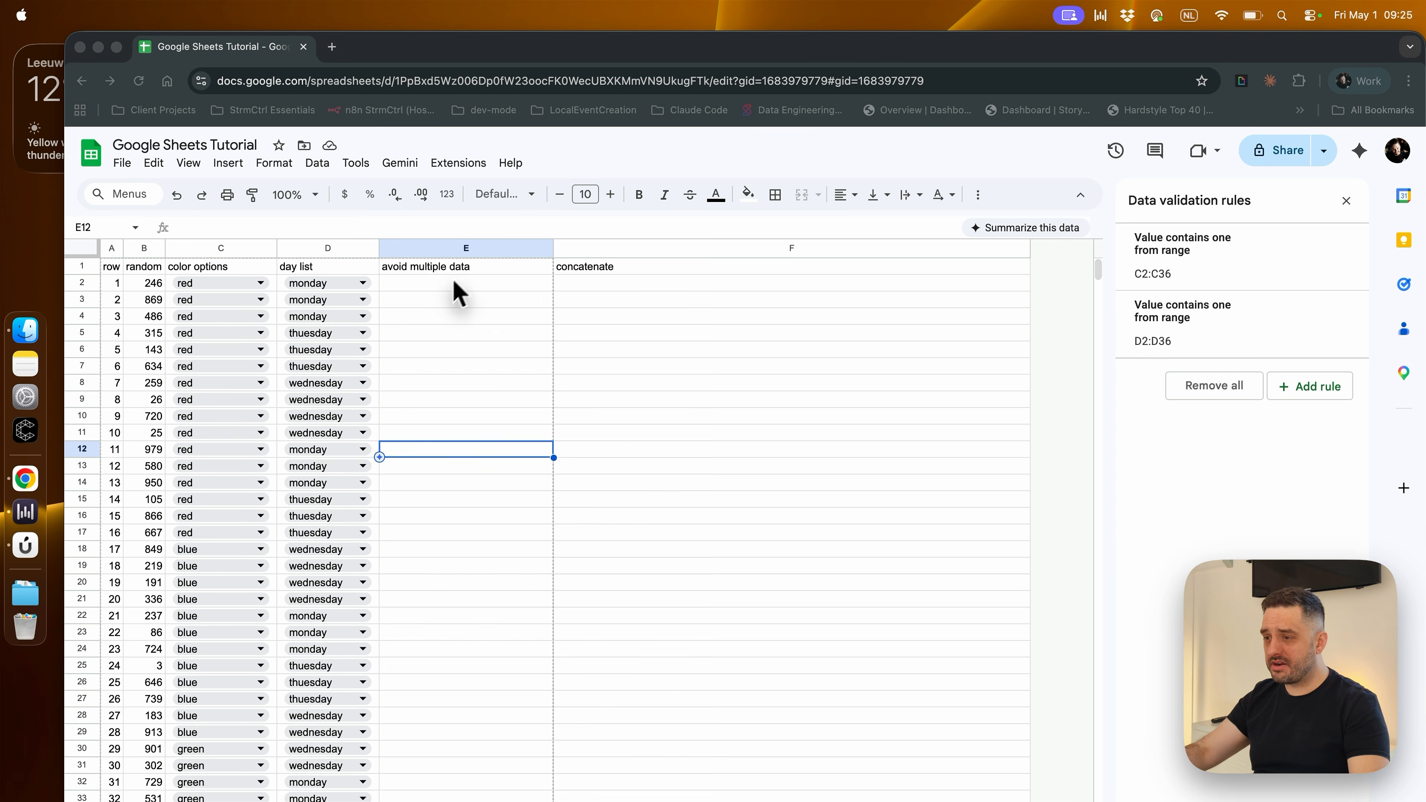
Enter the example text "red - monday - something" in cell E2 of the avoid multiple data column
{"action": "left_click", "coordinate": [453, 281]}
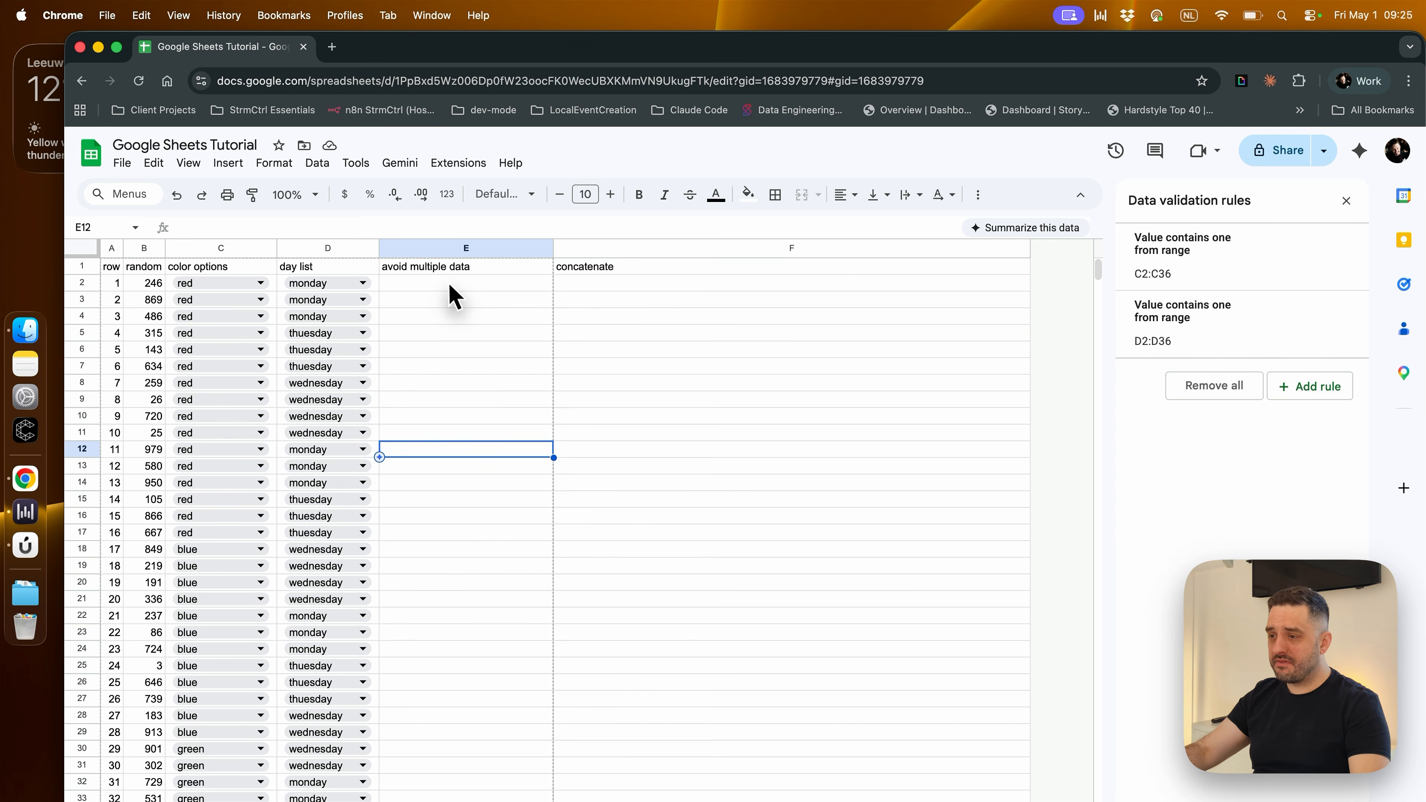
{"action": "left_click", "coordinate": [453, 284]}
{"action": "type", "text": "red - monday -"}
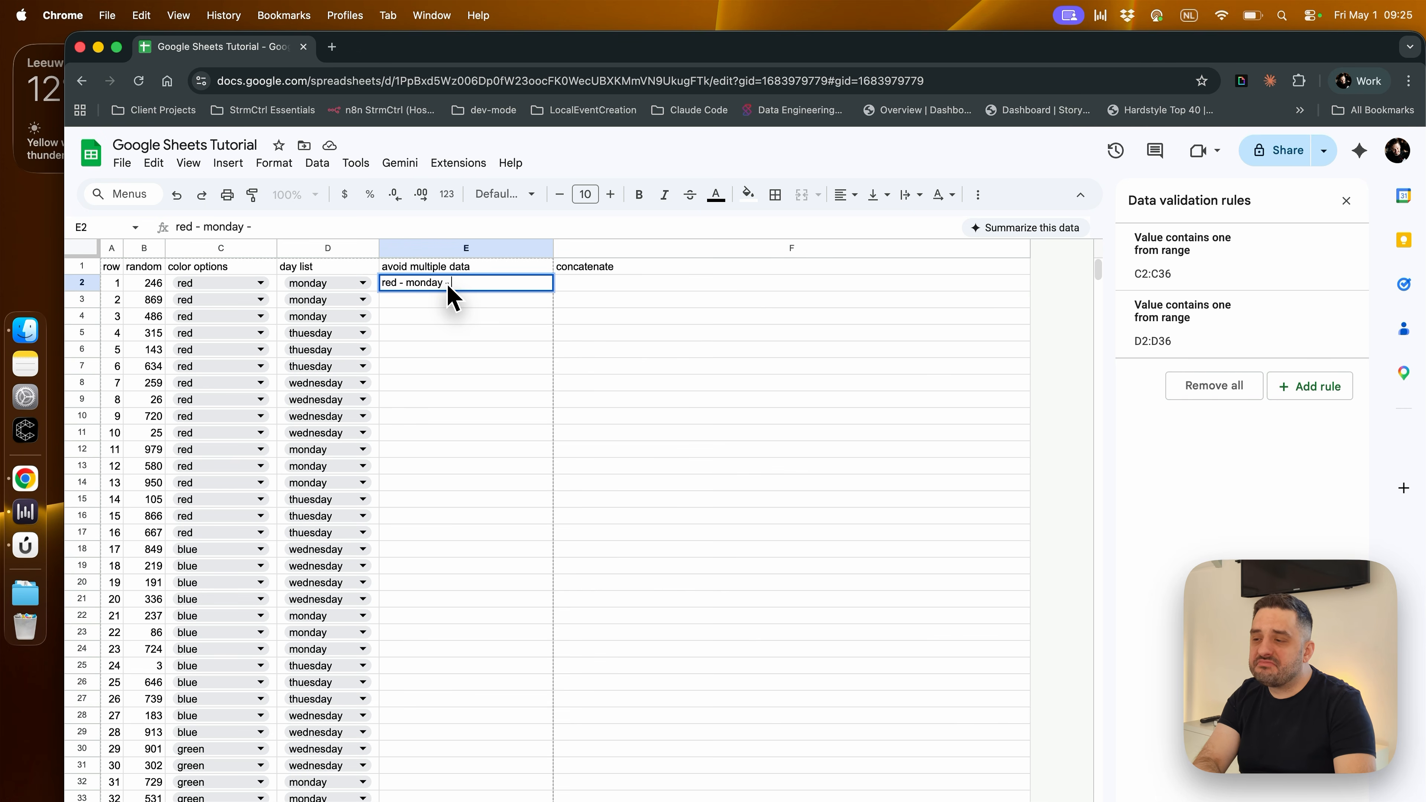
{"action": "type", "text": " something"}
{"action": "key", "text": "Return"}
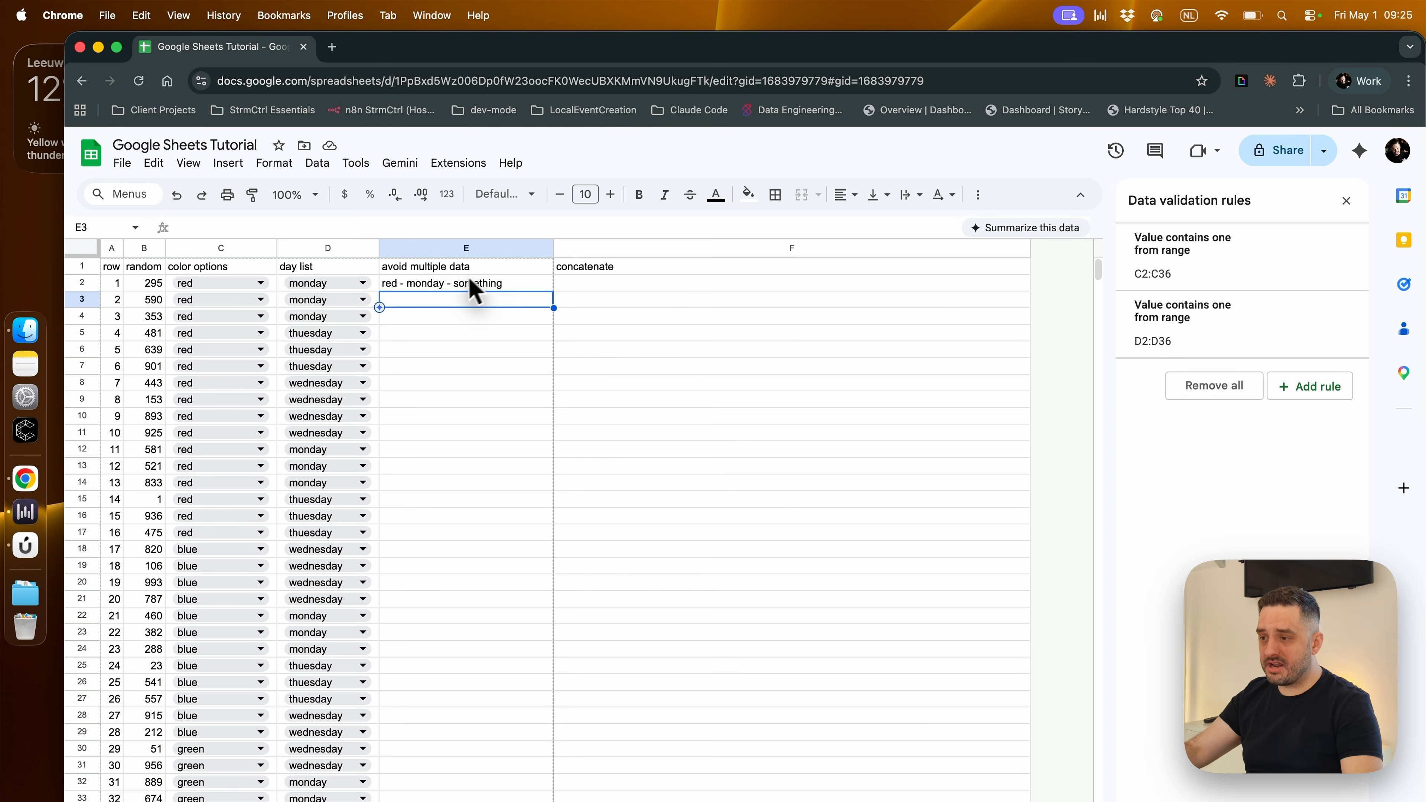
Delete the avoid multiple data column
{"action": "left_click", "coordinate": [457, 283]}
{"action": "left_click", "coordinate": [459, 253]}
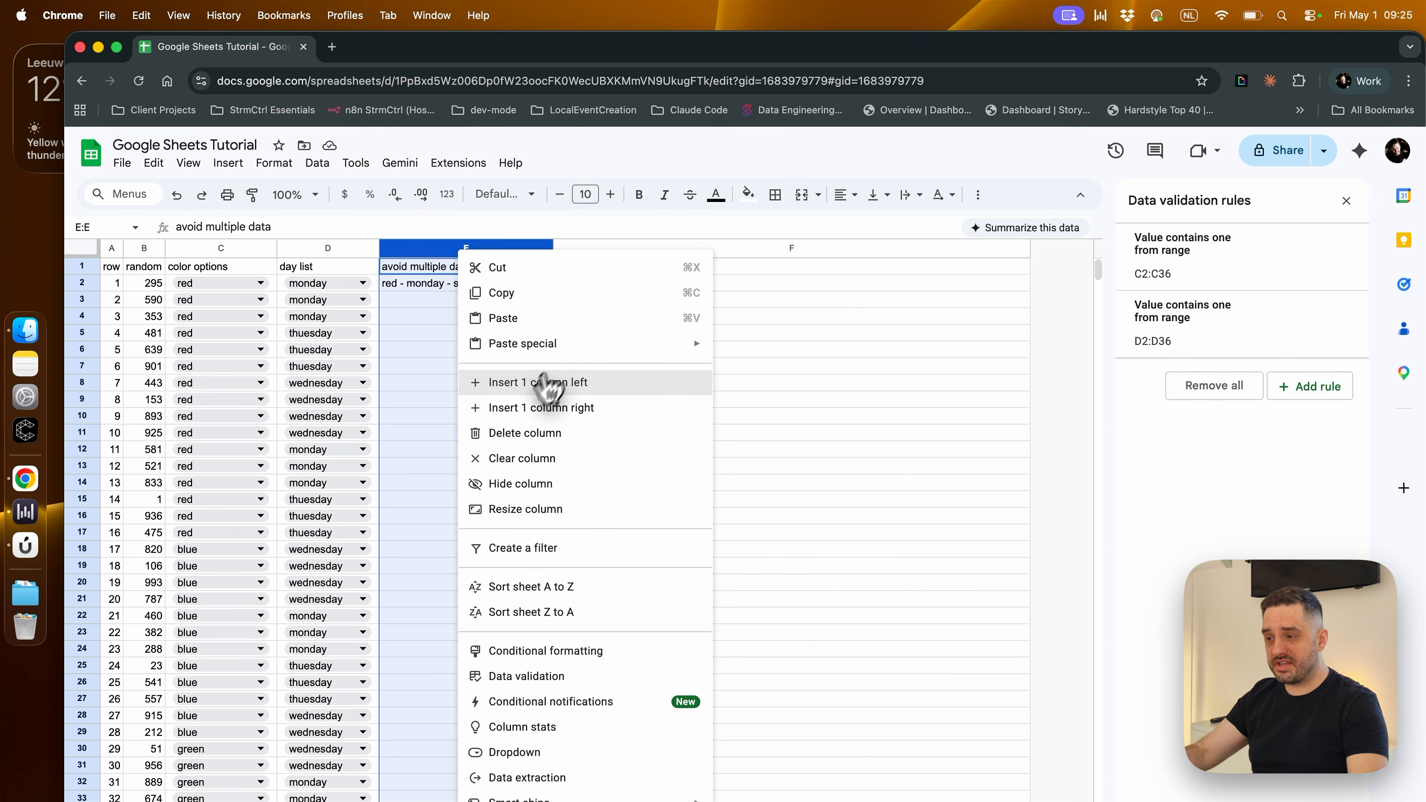
{"action": "left_click", "coordinate": [517, 433]}
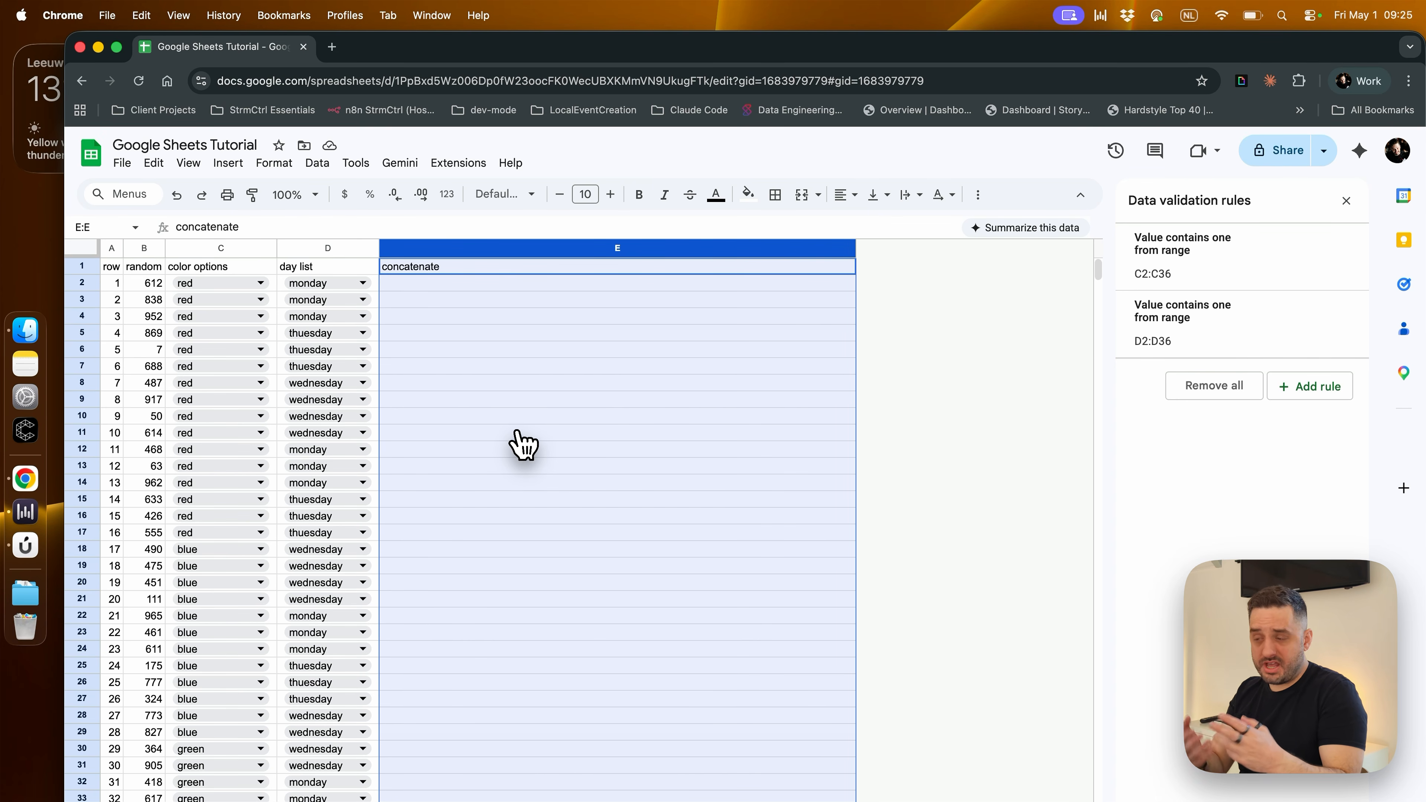
Start a CONCATENATE formula in cell E2 of the concatenate column
{"action": "left_click", "coordinate": [516, 418]}
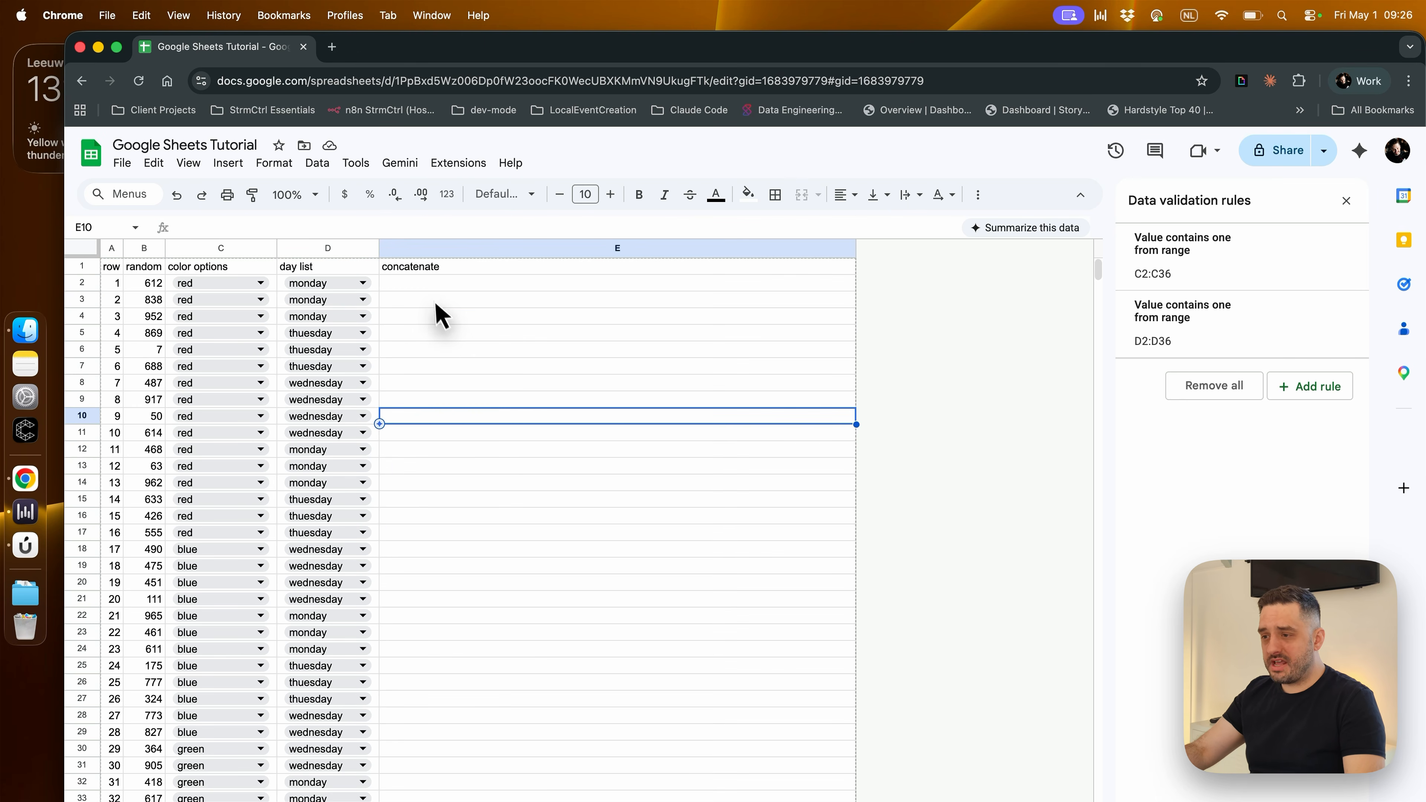
{"action": "left_click", "coordinate": [431, 285]}
{"action": "left_click", "coordinate": [297, 225]}
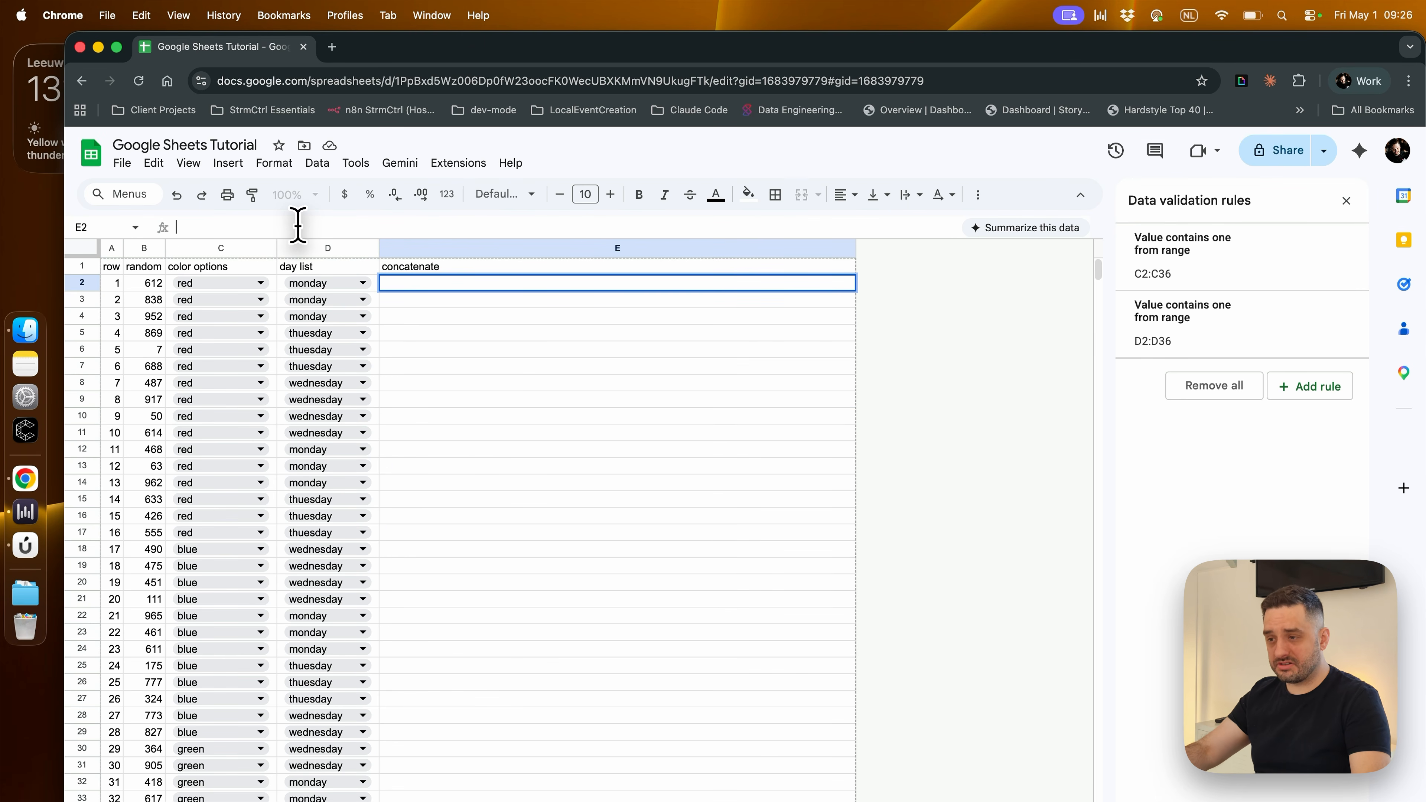
{"action": "type", "text": "=CON"}
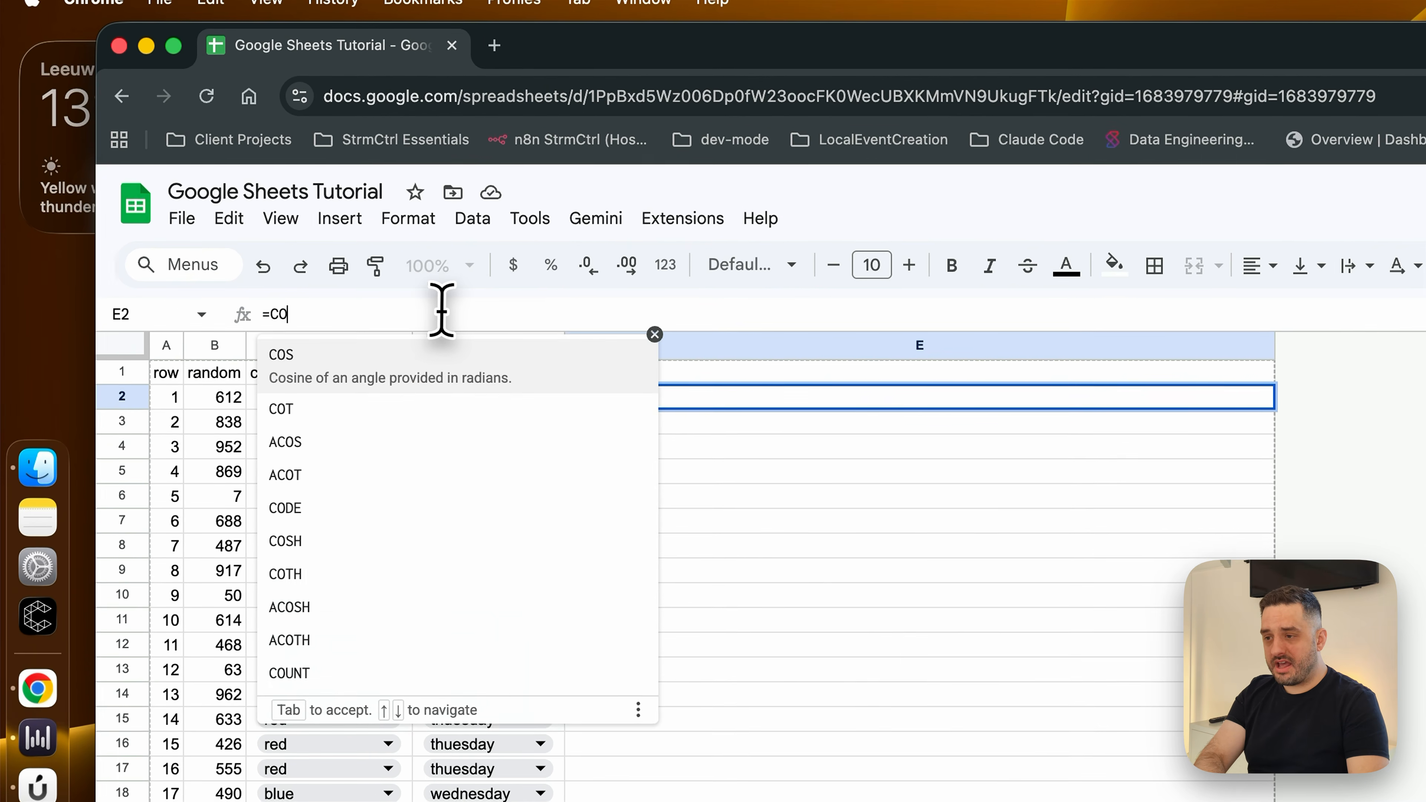
{"action": "key", "text": "Down"}
{"action": "key", "text": "Down"}
{"action": "key", "text": "Down"}
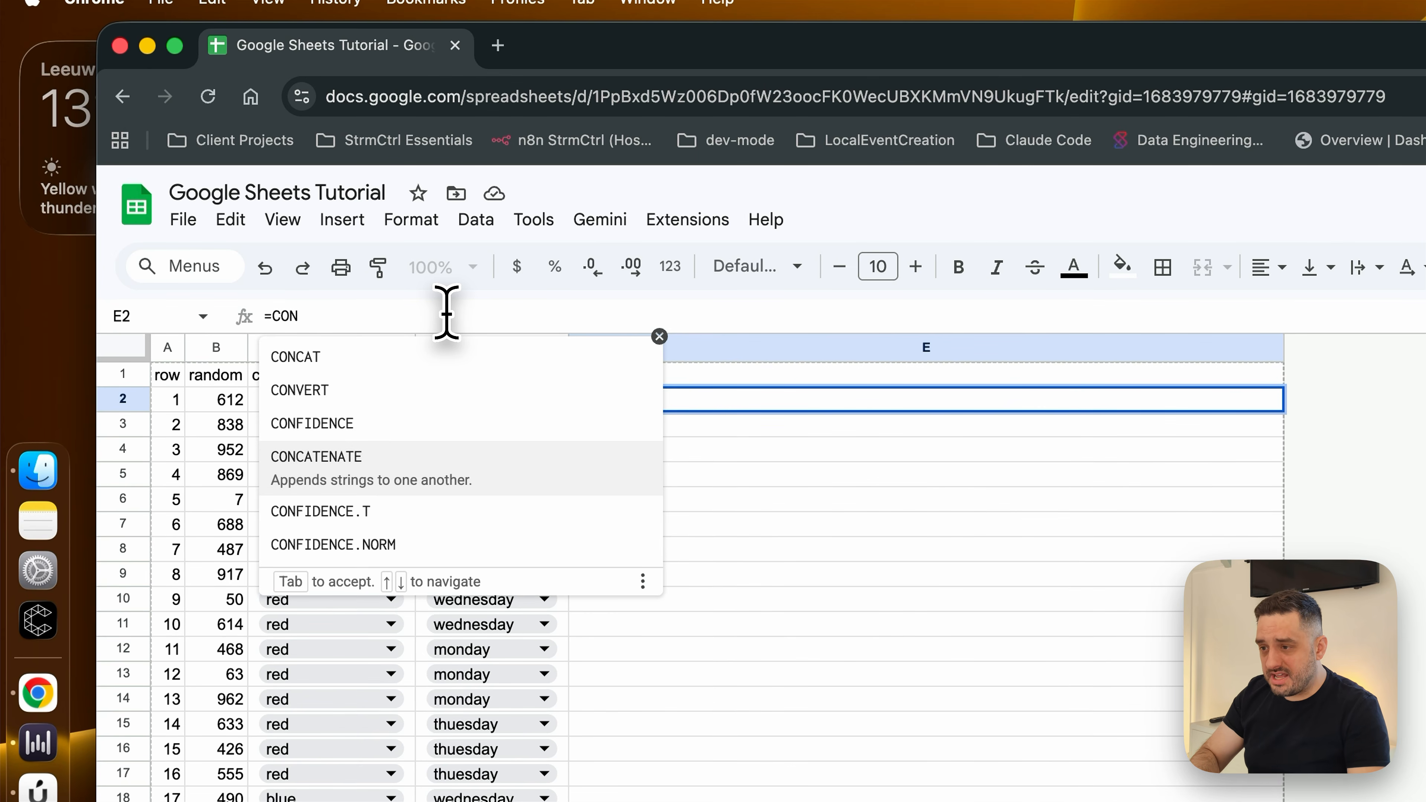
{"action": "key", "text": "Tab"}
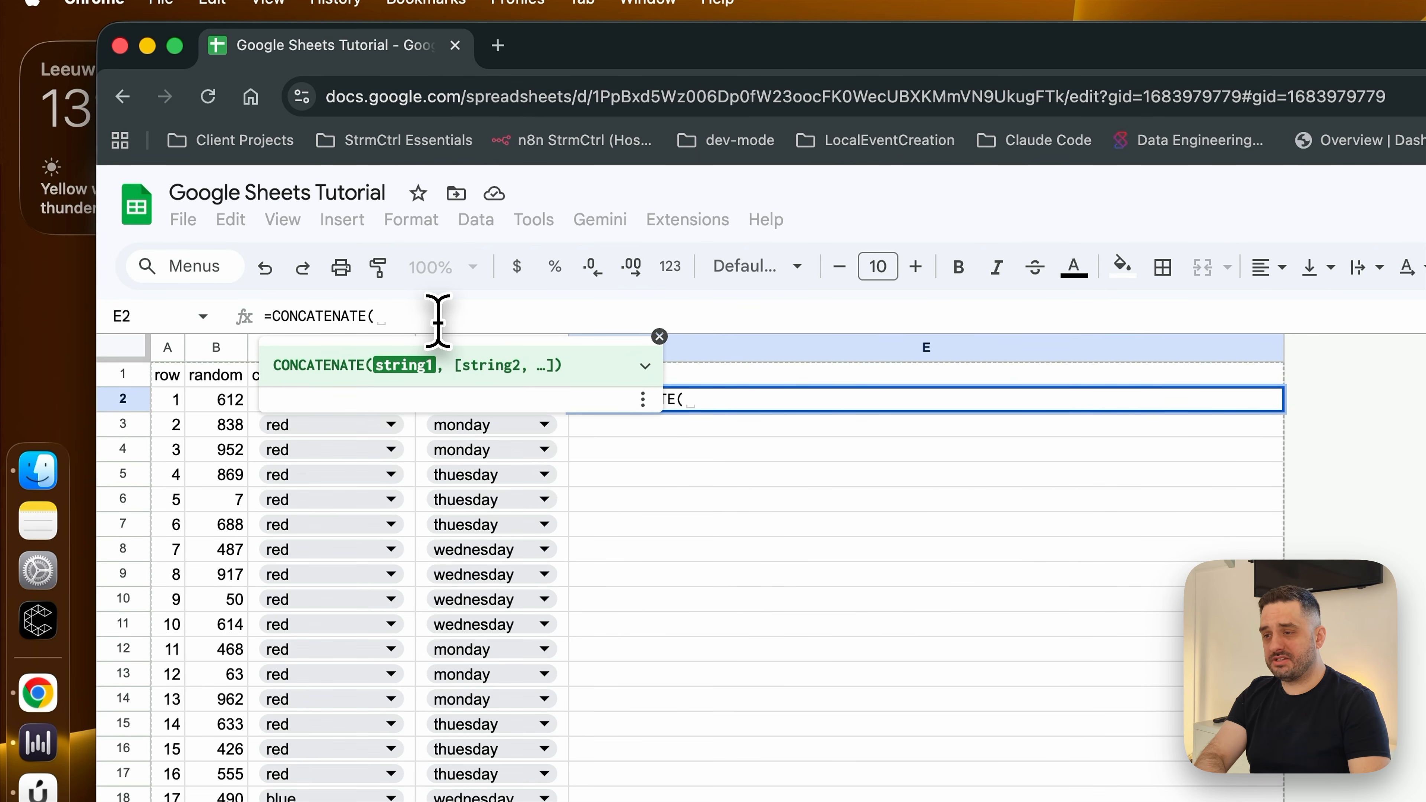
Complete the formula in cell E2 as =CONCATENATE(C2,"_",D2) to join the color and day with an underscore
{"action": "type", "text": "C2"}
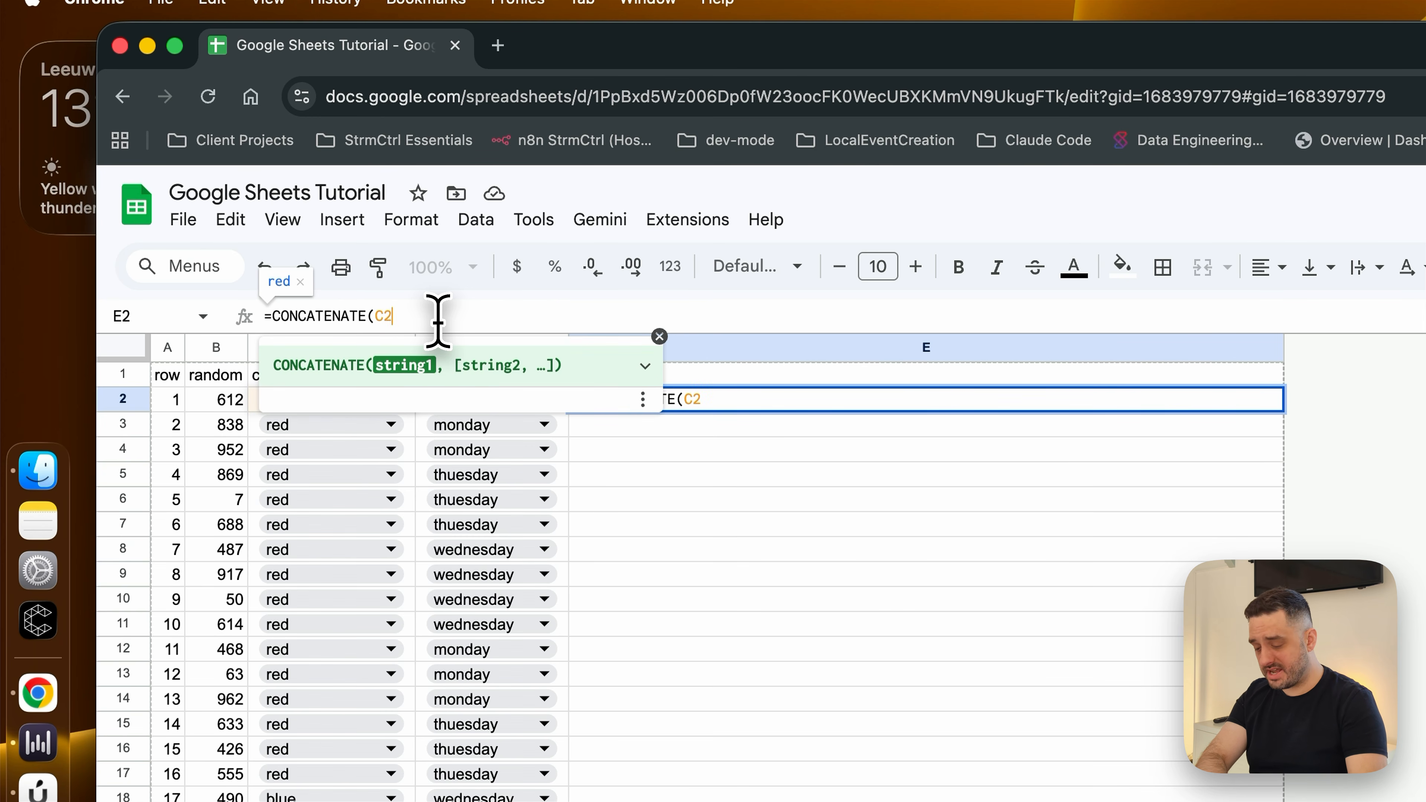
{"action": "type", "text": ",\""}
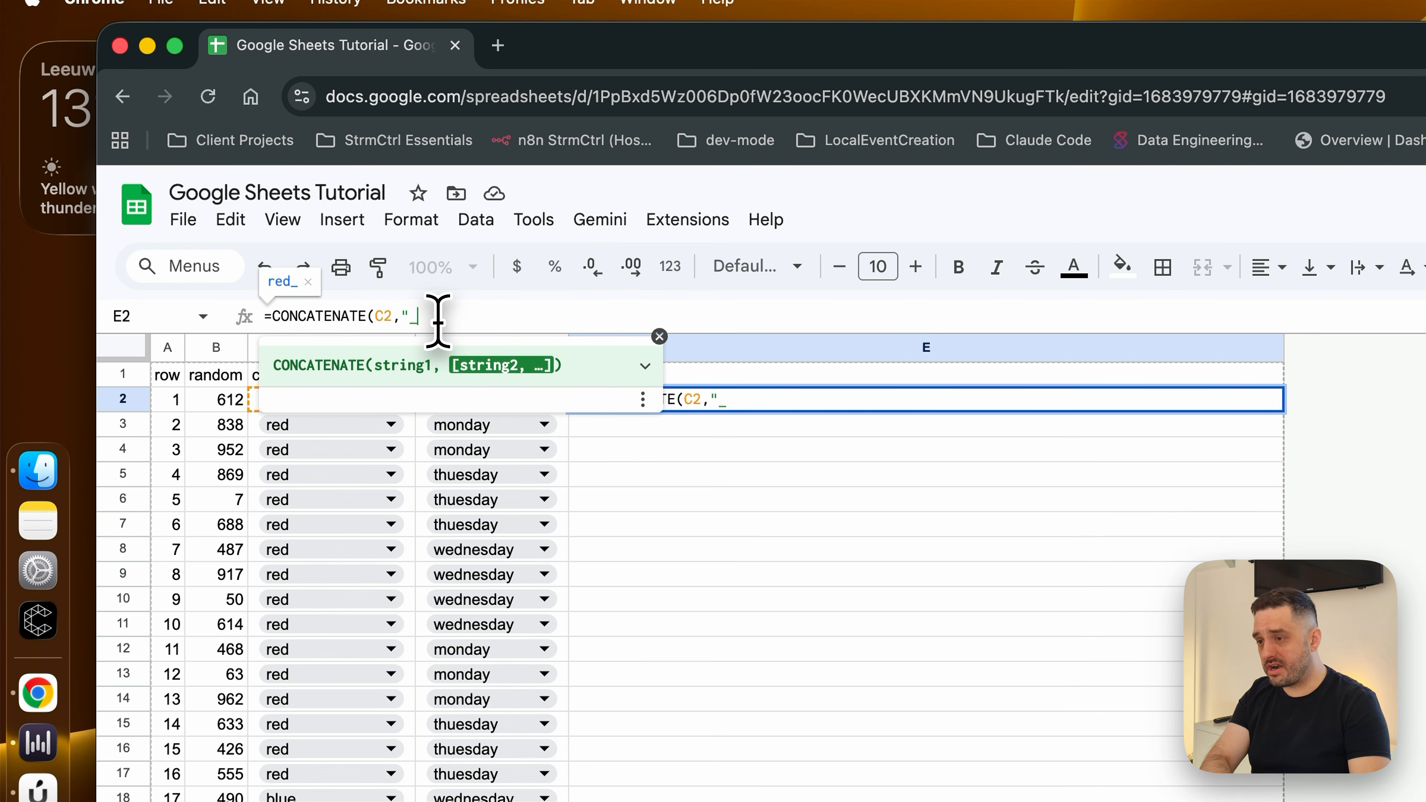
{"action": "type", "text": "_\","}
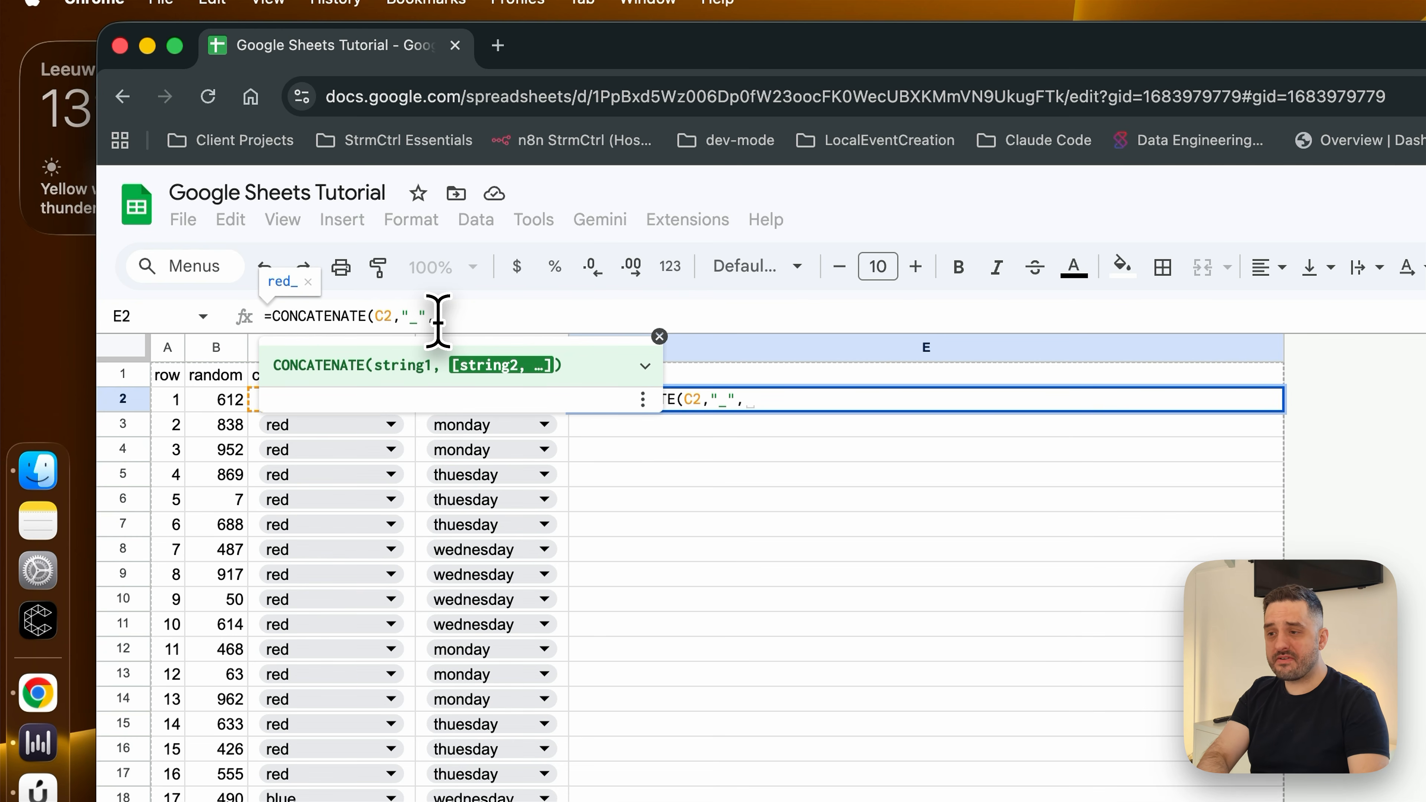
{"action": "type", "text": "C"}
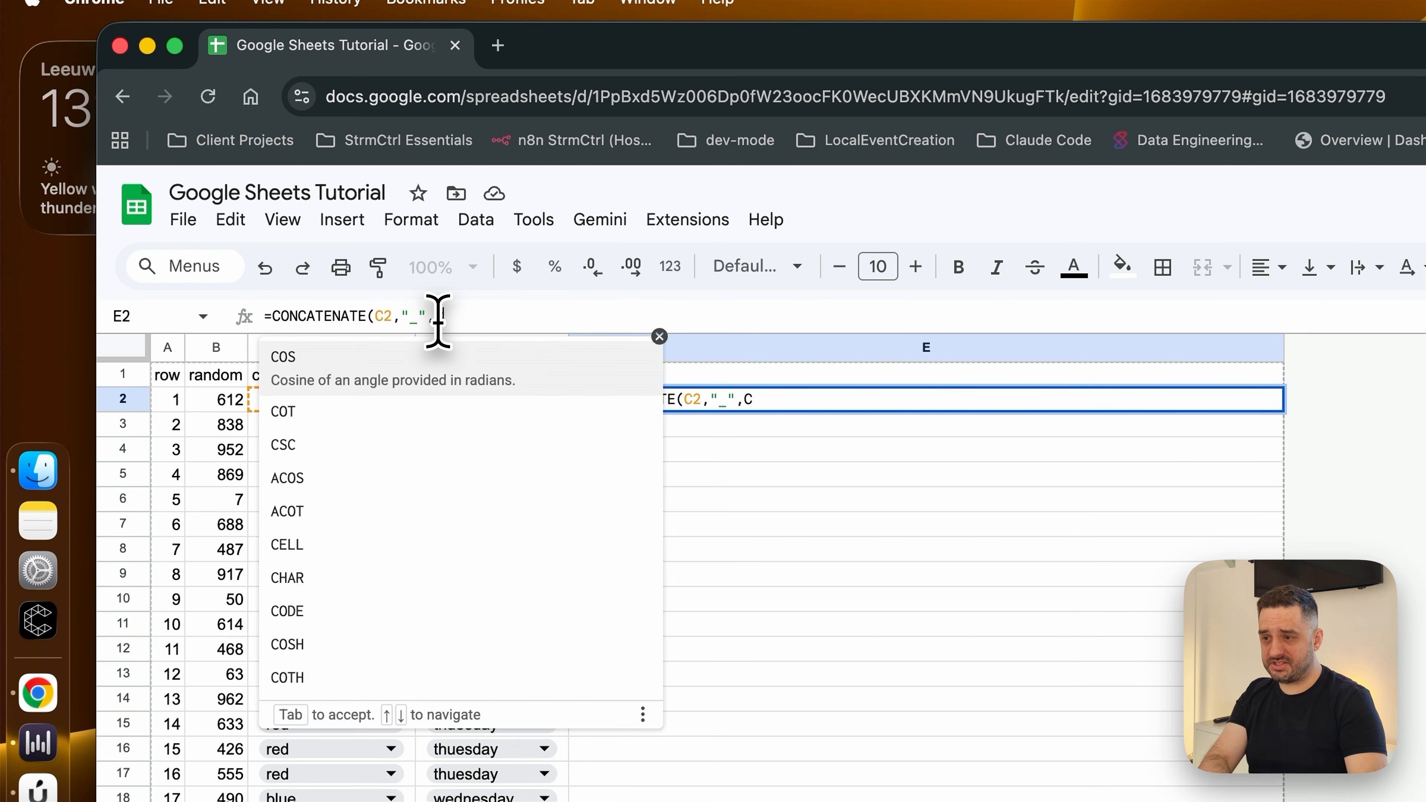
{"action": "key", "text": "BackSpace"}
{"action": "type", "text": "D2"}
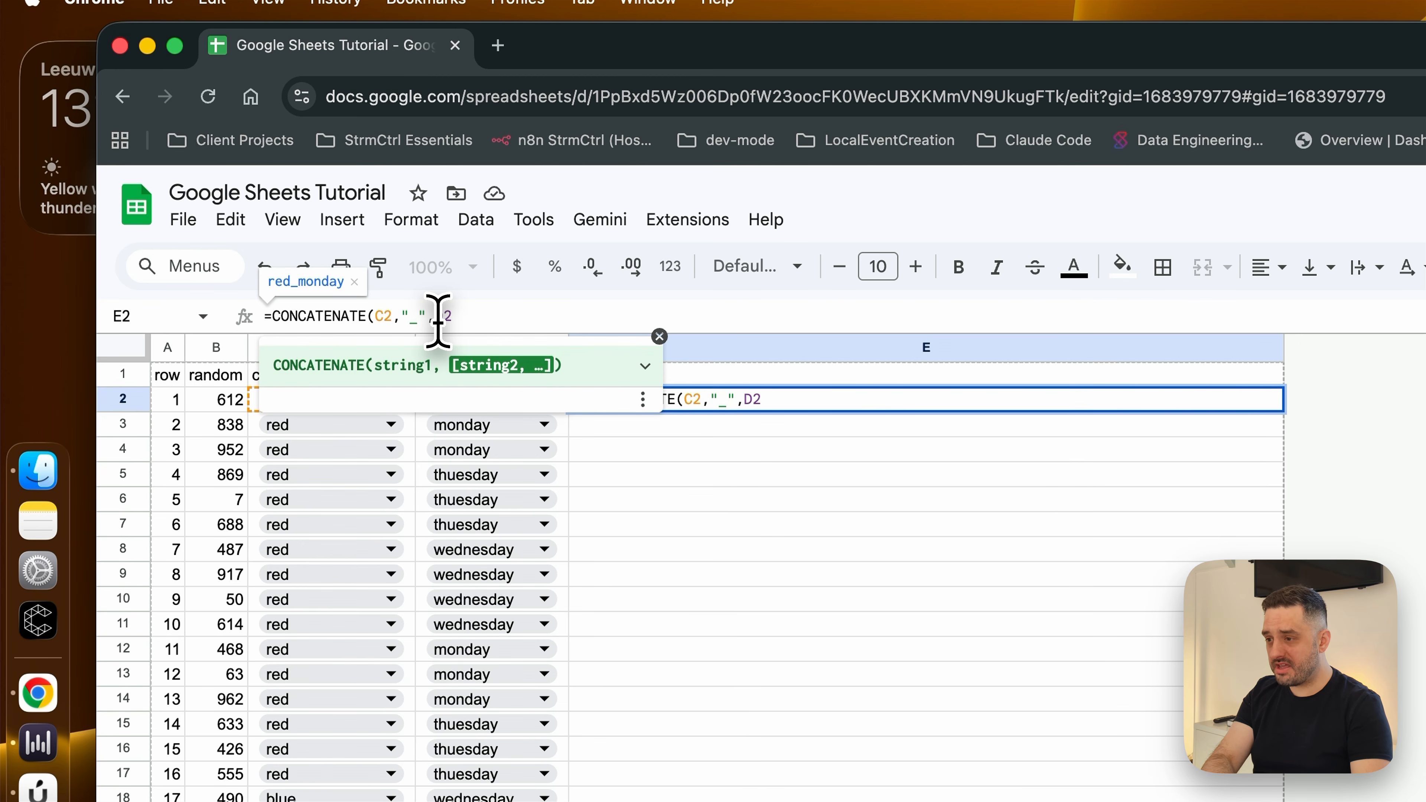
{"action": "type", "text": ")"}
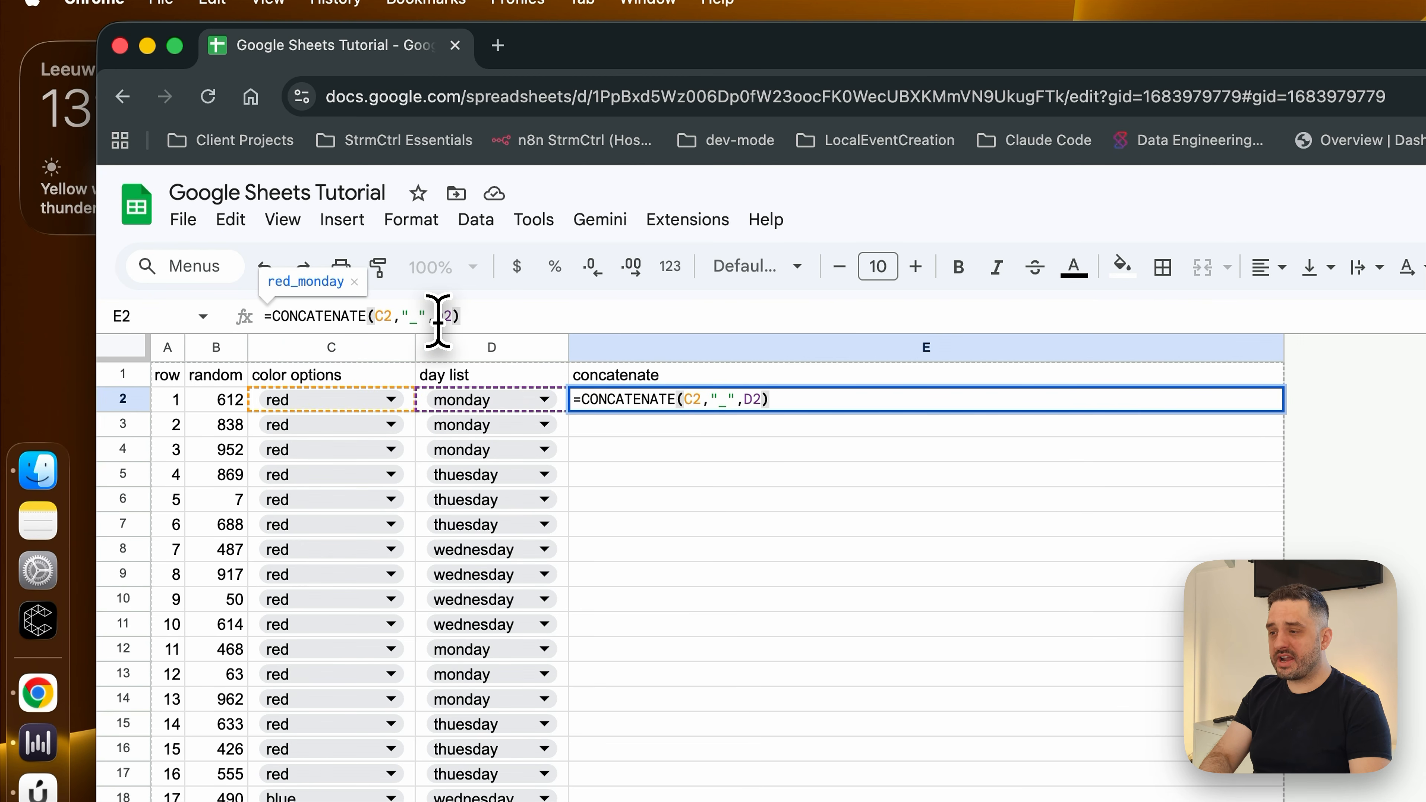
{"action": "key", "text": "Return"}
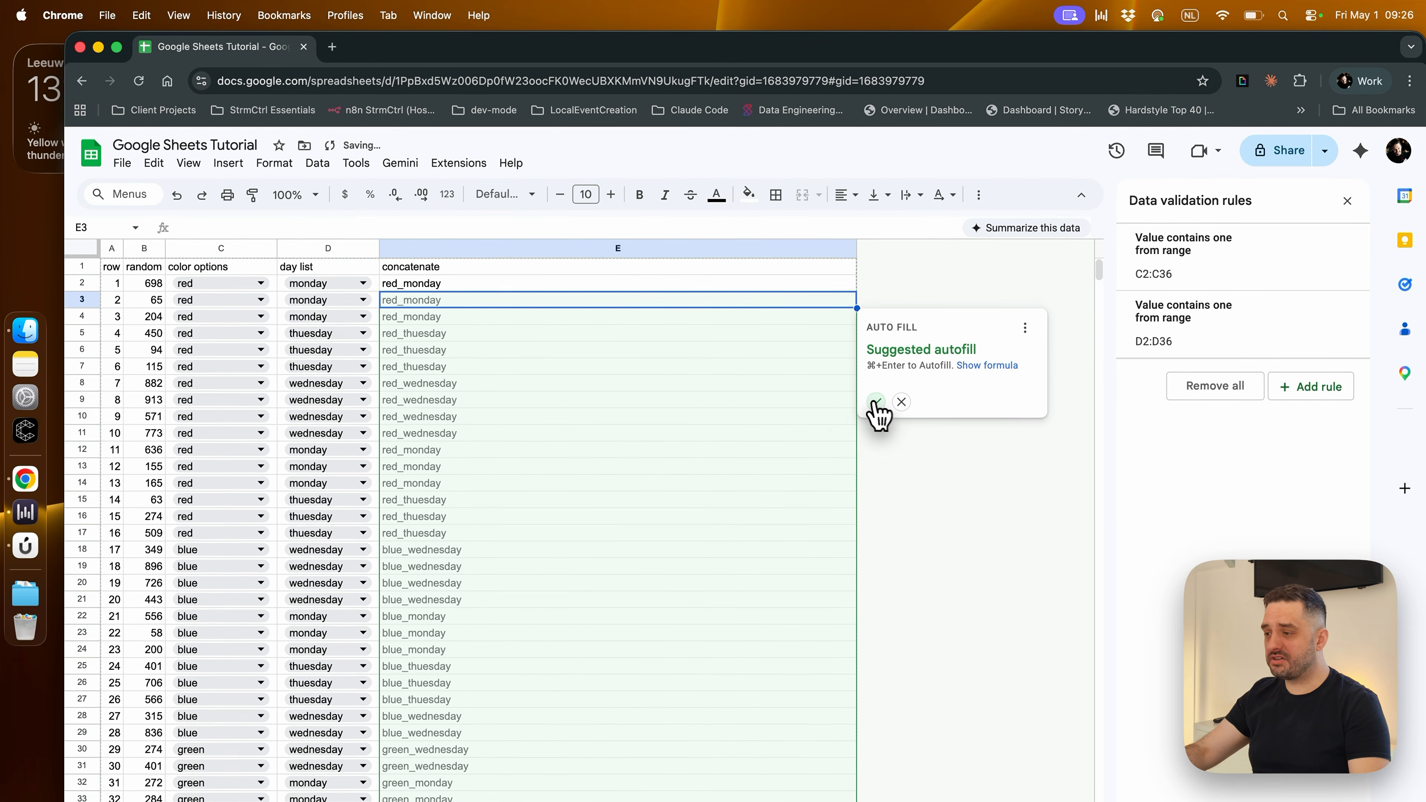
Accept the suggested autofill for the concatenate column and fit column E's width to its contents
{"action": "left_click", "coordinate": [875, 402]}
{"action": "double_click", "coordinate": [856, 247]}
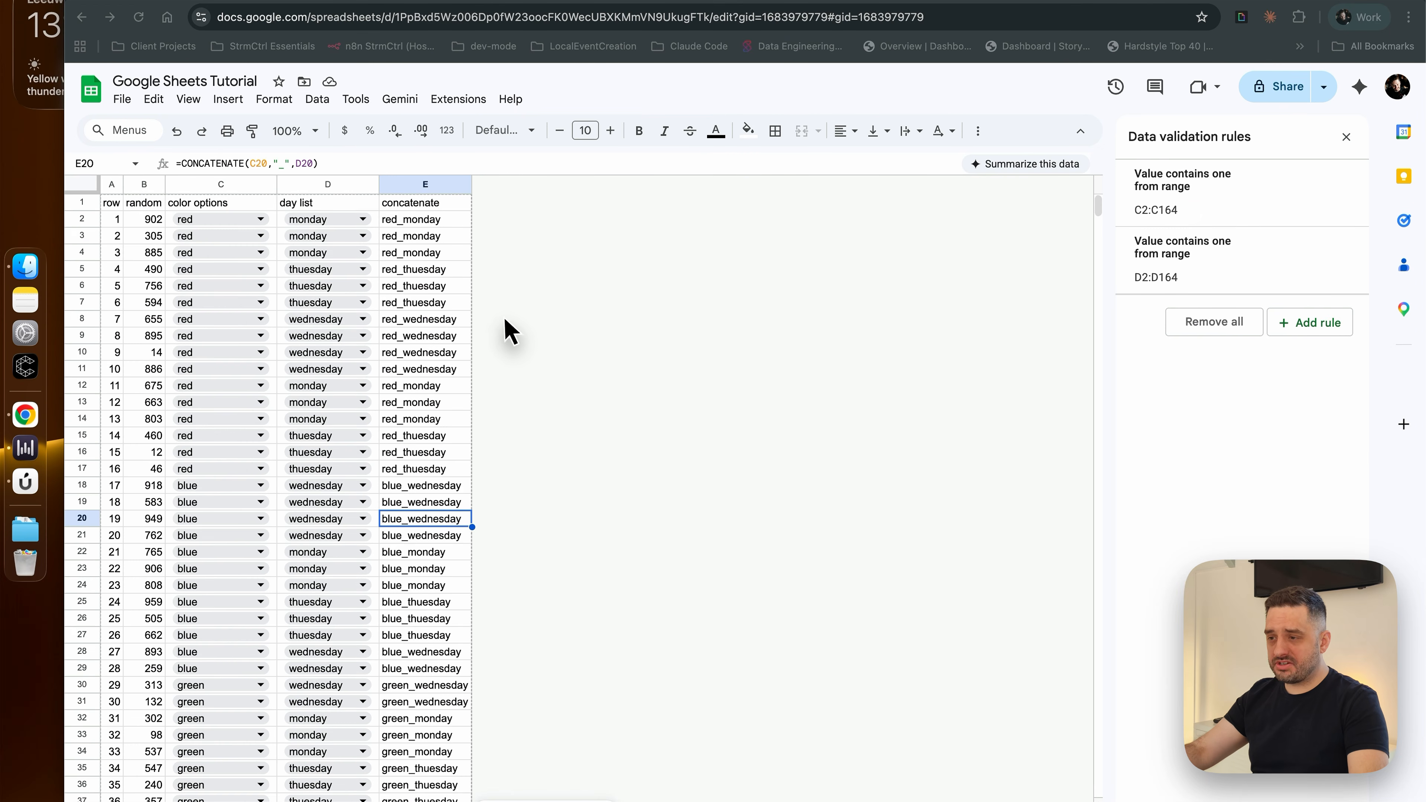
Freeze the easy-formulas sheet up to row 1 so the column headers stay in view
{"action": "scroll", "coordinate": [520, 362], "scroll_direction": "down", "scroll_amount": 2}
{"action": "scroll", "coordinate": [514, 390], "scroll_direction": "down", "scroll_amount": 2}
{"action": "scroll", "coordinate": [509, 404], "scroll_direction": "up", "scroll_amount": 5}
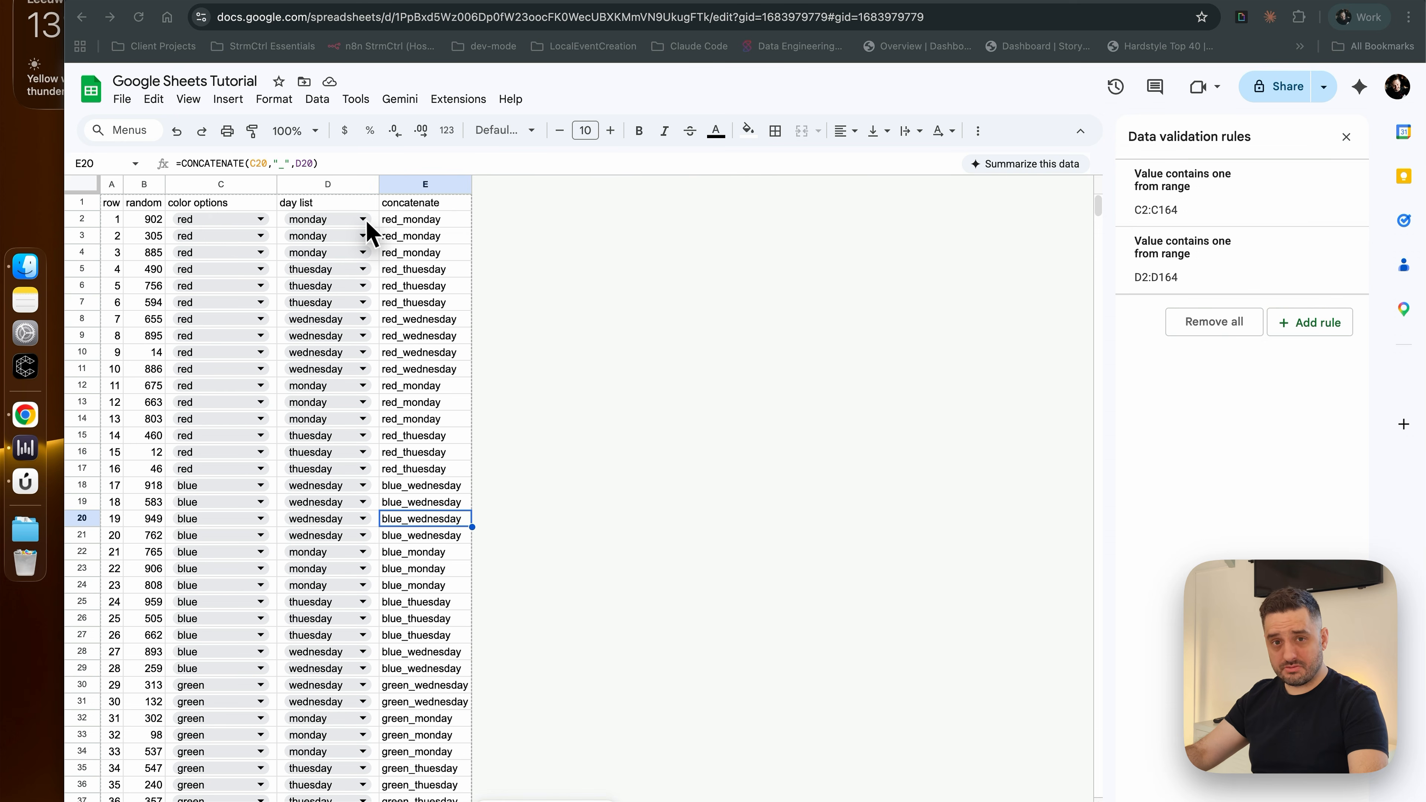
{"action": "scroll", "coordinate": [357, 382], "scroll_direction": "down", "scroll_amount": 5}
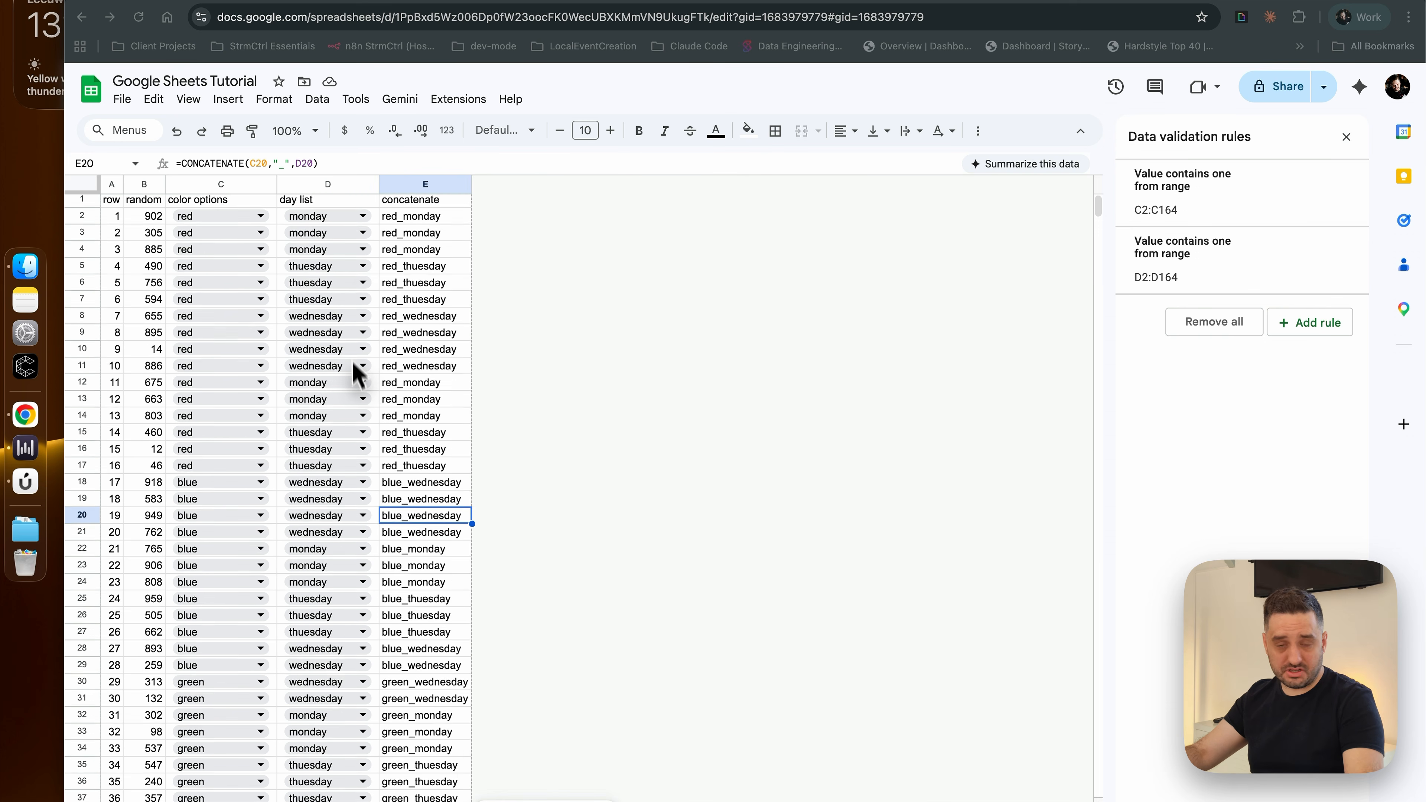
{"action": "scroll", "coordinate": [358, 400], "scroll_direction": "down", "scroll_amount": 8}
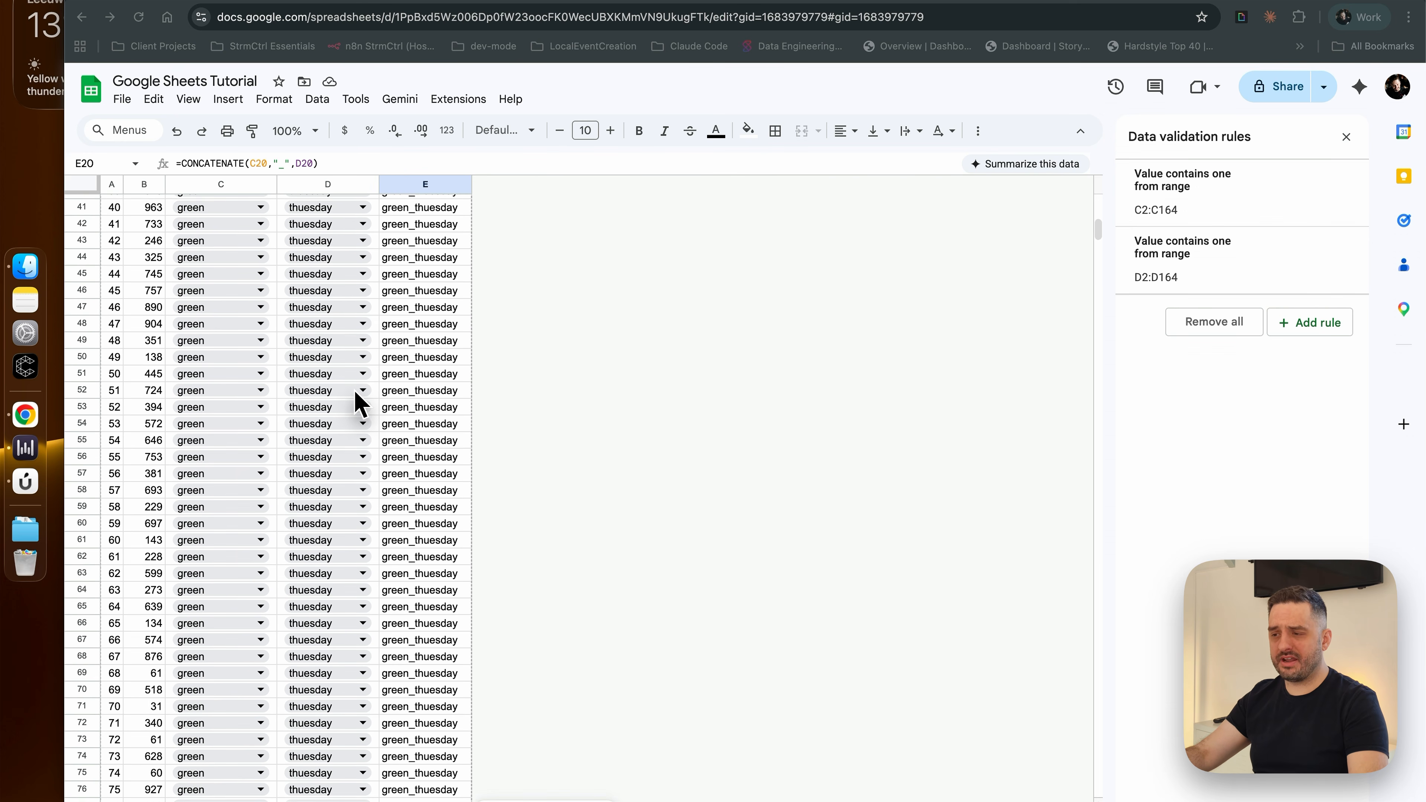
{"action": "scroll", "coordinate": [358, 404], "scroll_direction": "down", "scroll_amount": 1}
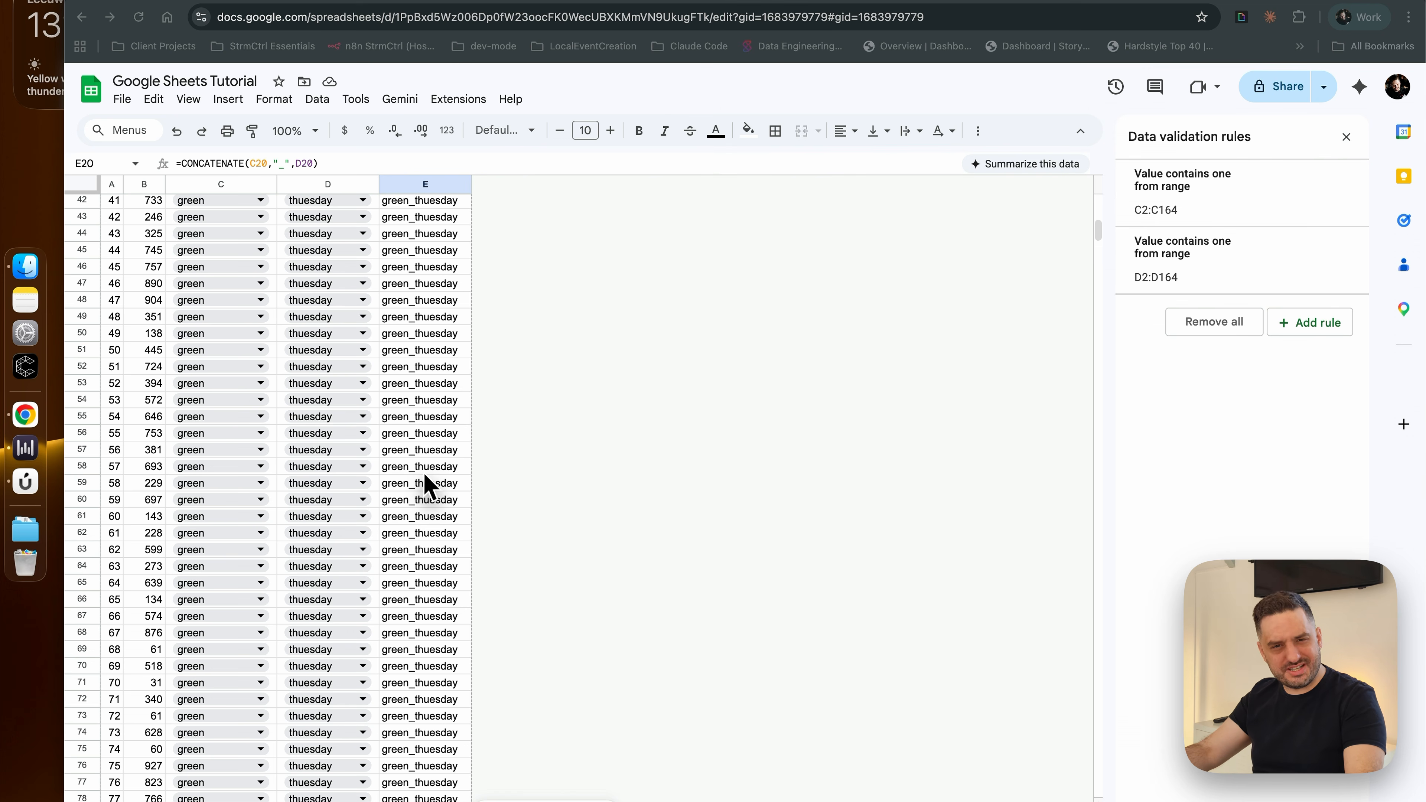
{"action": "scroll", "coordinate": [430, 488], "scroll_direction": "up", "scroll_amount": 12}
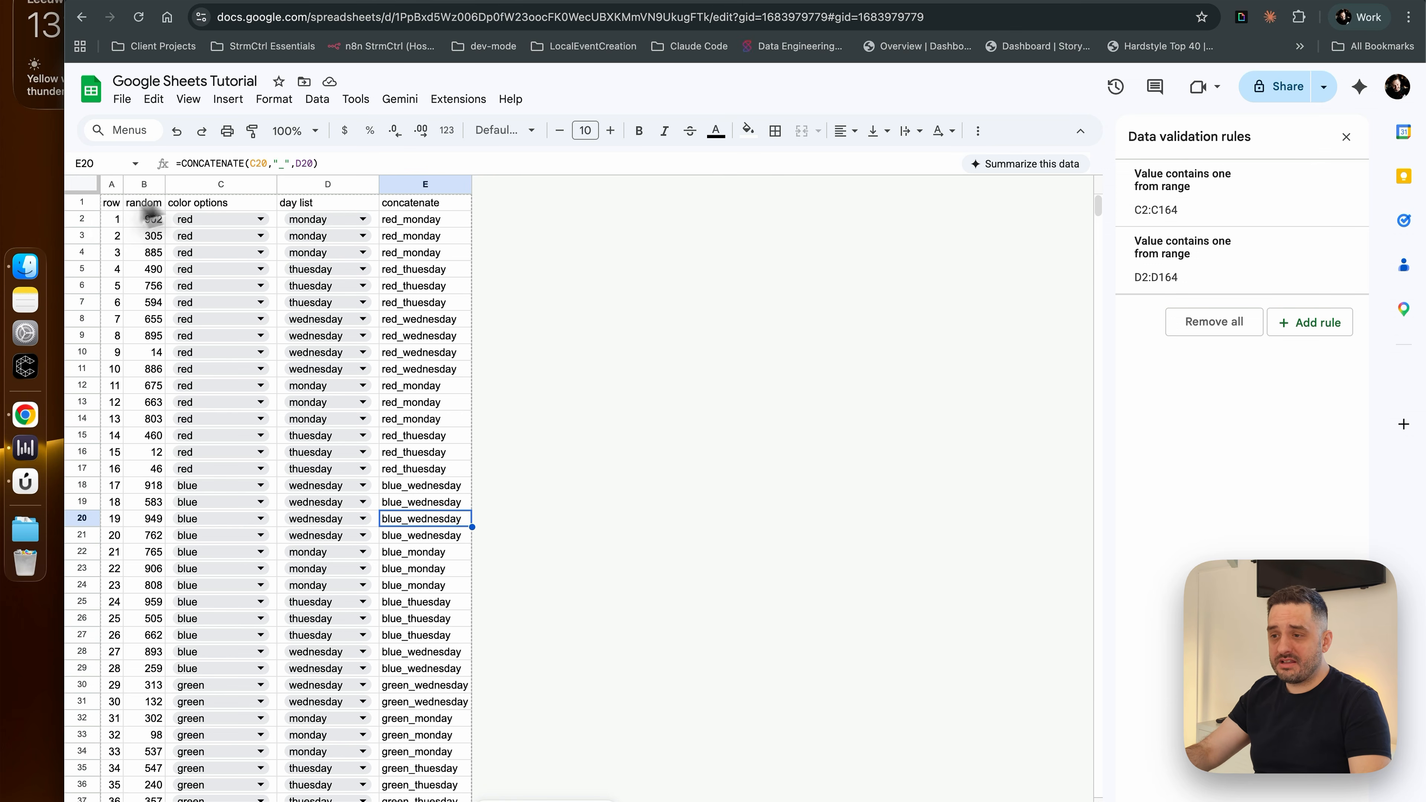
{"action": "left_click", "coordinate": [86, 203]}
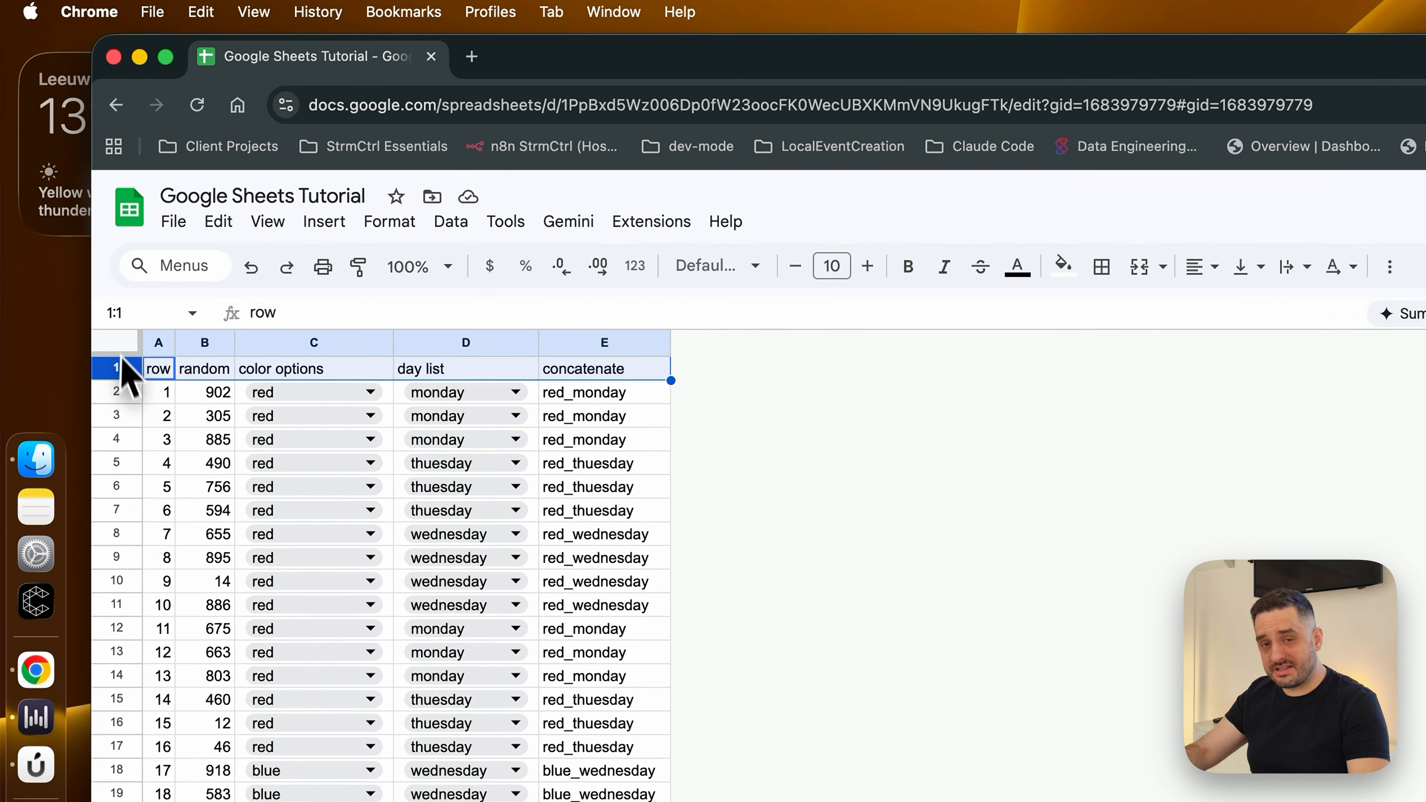
{"action": "right_click", "coordinate": [85, 204]}
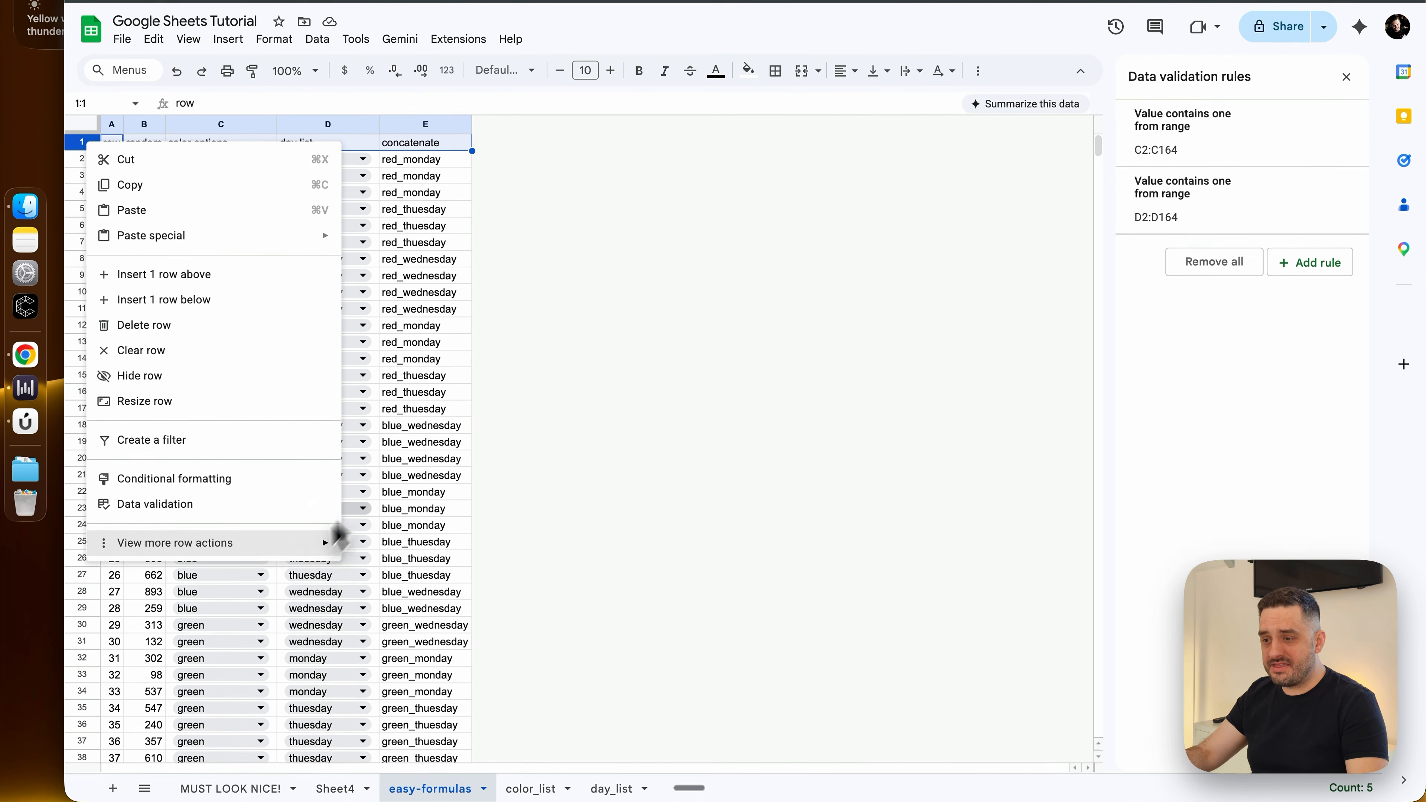
{"action": "mouse_move", "coordinate": [302, 546]}
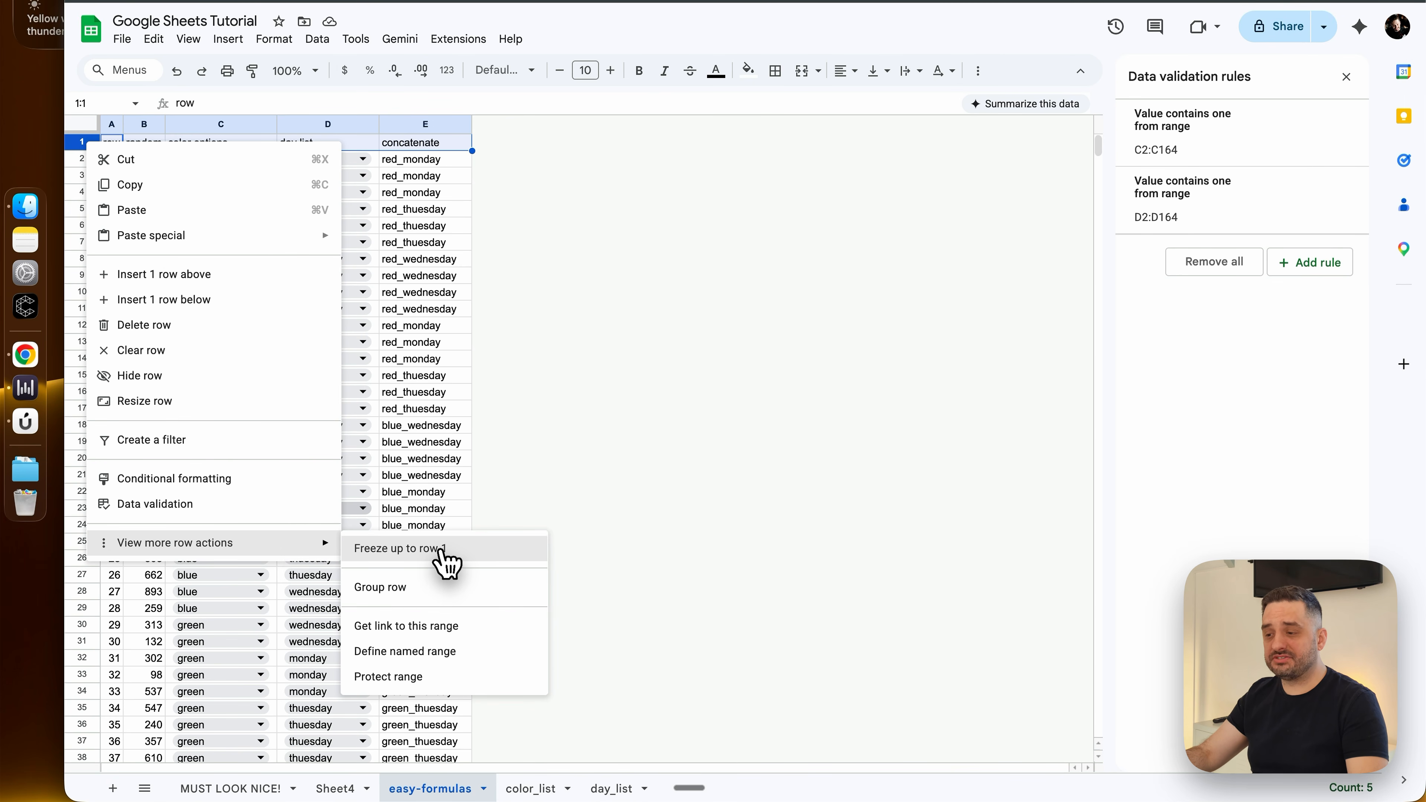
{"action": "left_click", "coordinate": [446, 550]}
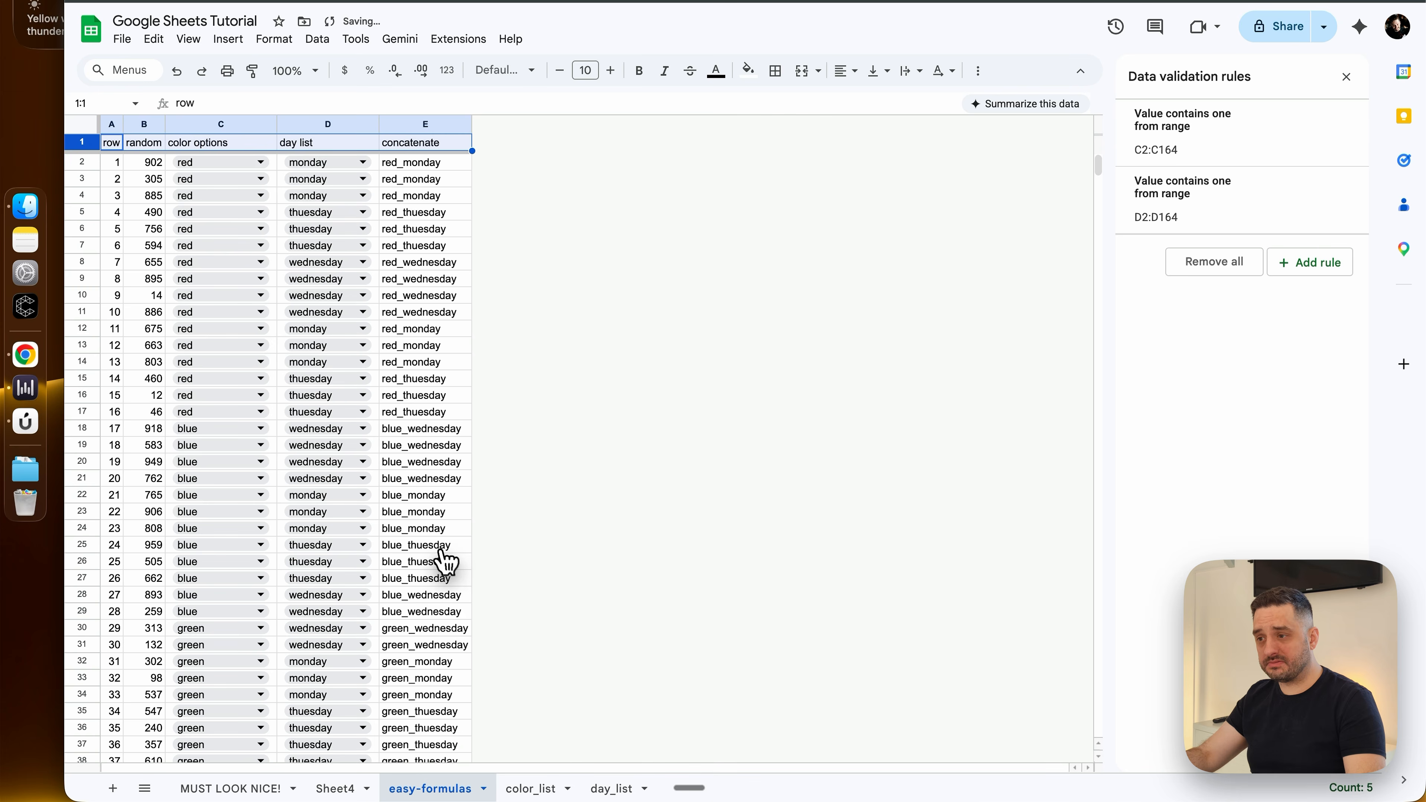
Apply the orange default alternating colors style with a header to the entire easy-formulas sheet and check the rows further down
{"action": "left_click", "coordinate": [79, 124]}
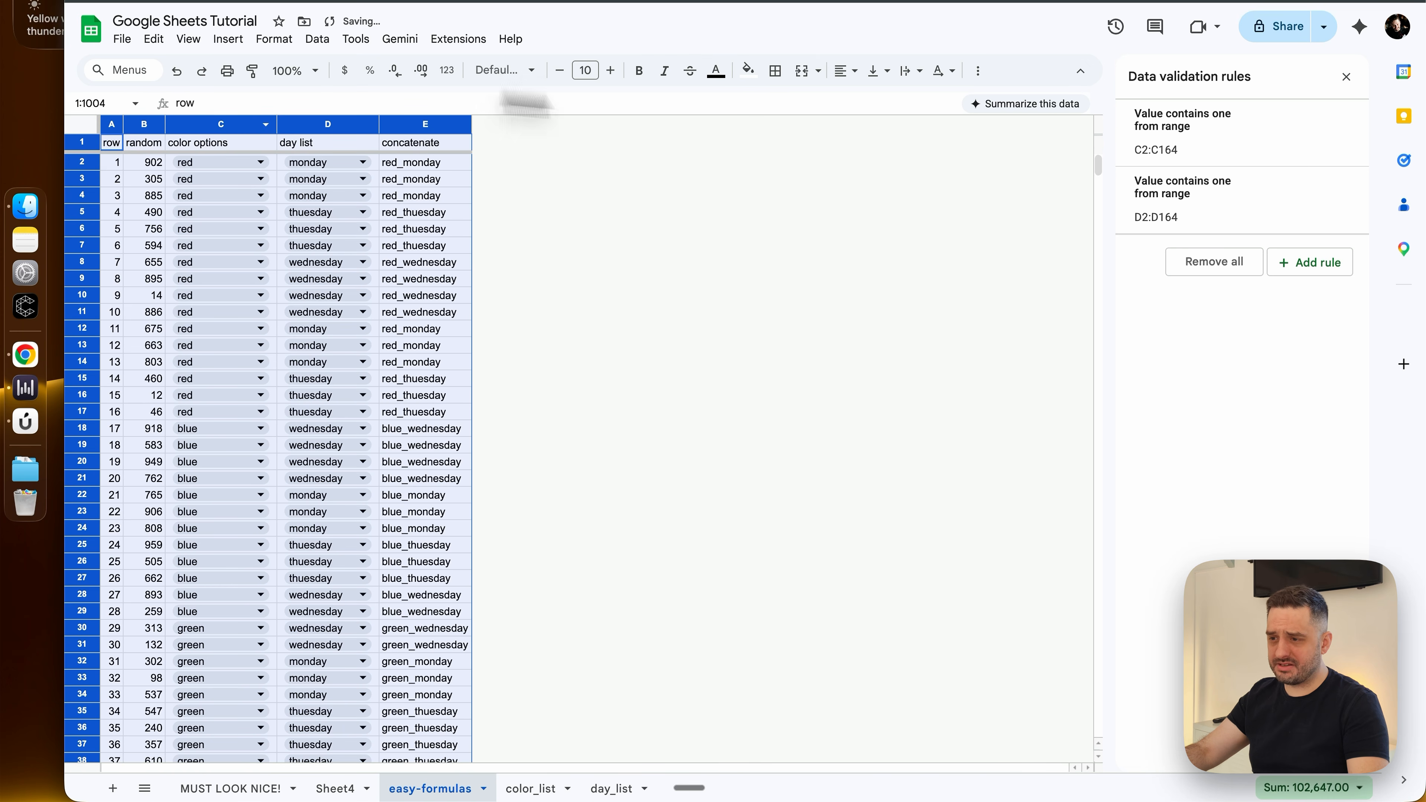
{"action": "left_click", "coordinate": [275, 41]}
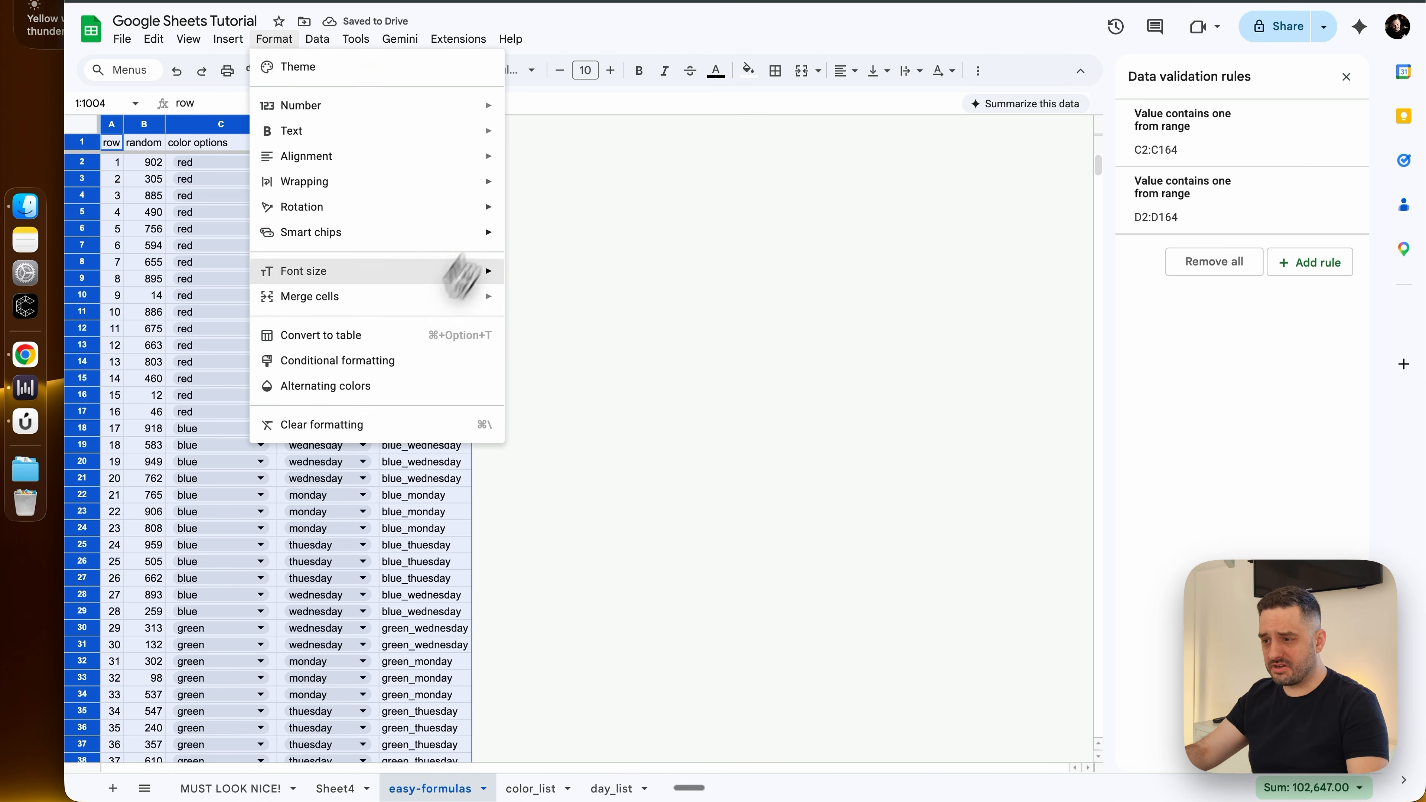
{"action": "left_click", "coordinate": [365, 388]}
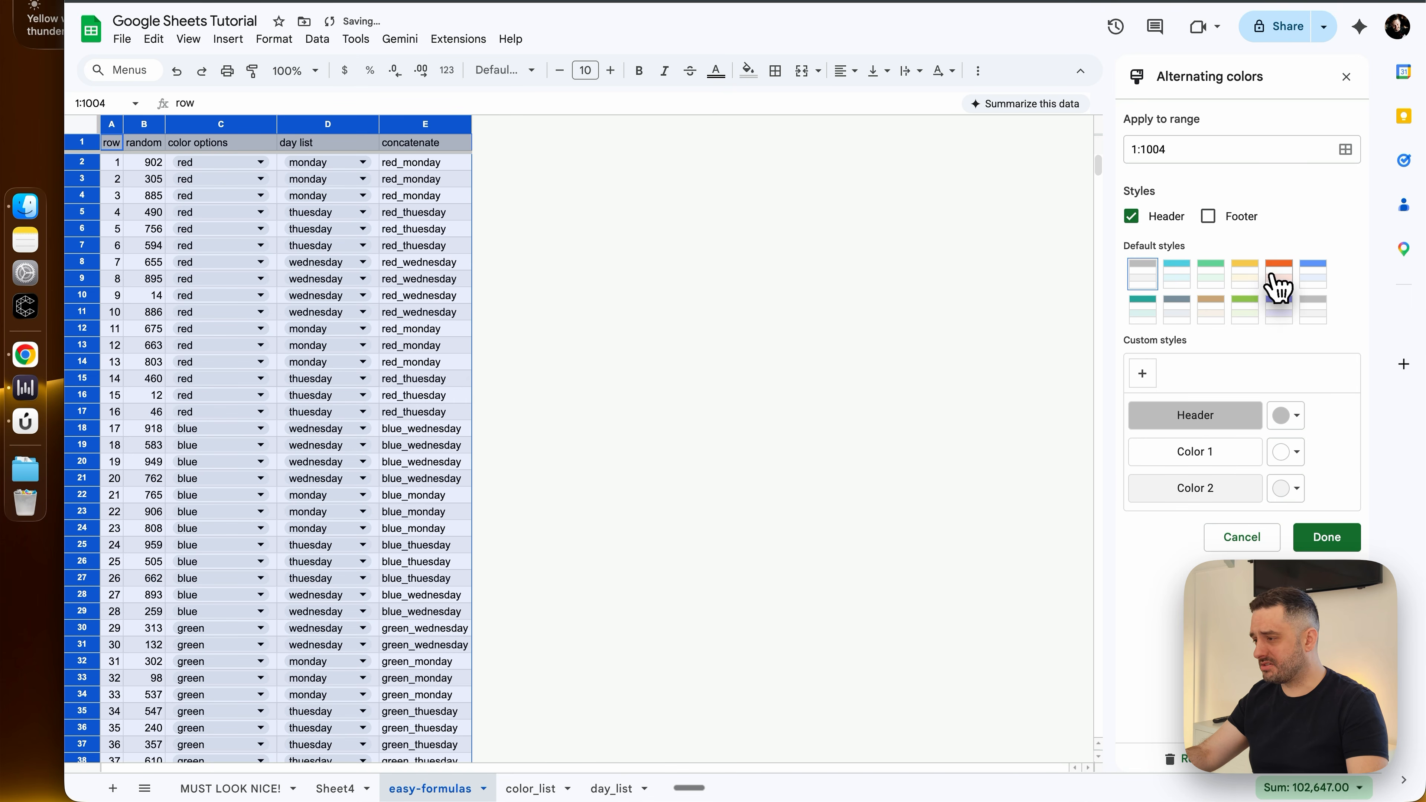
{"action": "left_click", "coordinate": [1277, 281]}
{"action": "left_click", "coordinate": [1326, 536]}
{"action": "left_click", "coordinate": [425, 326]}
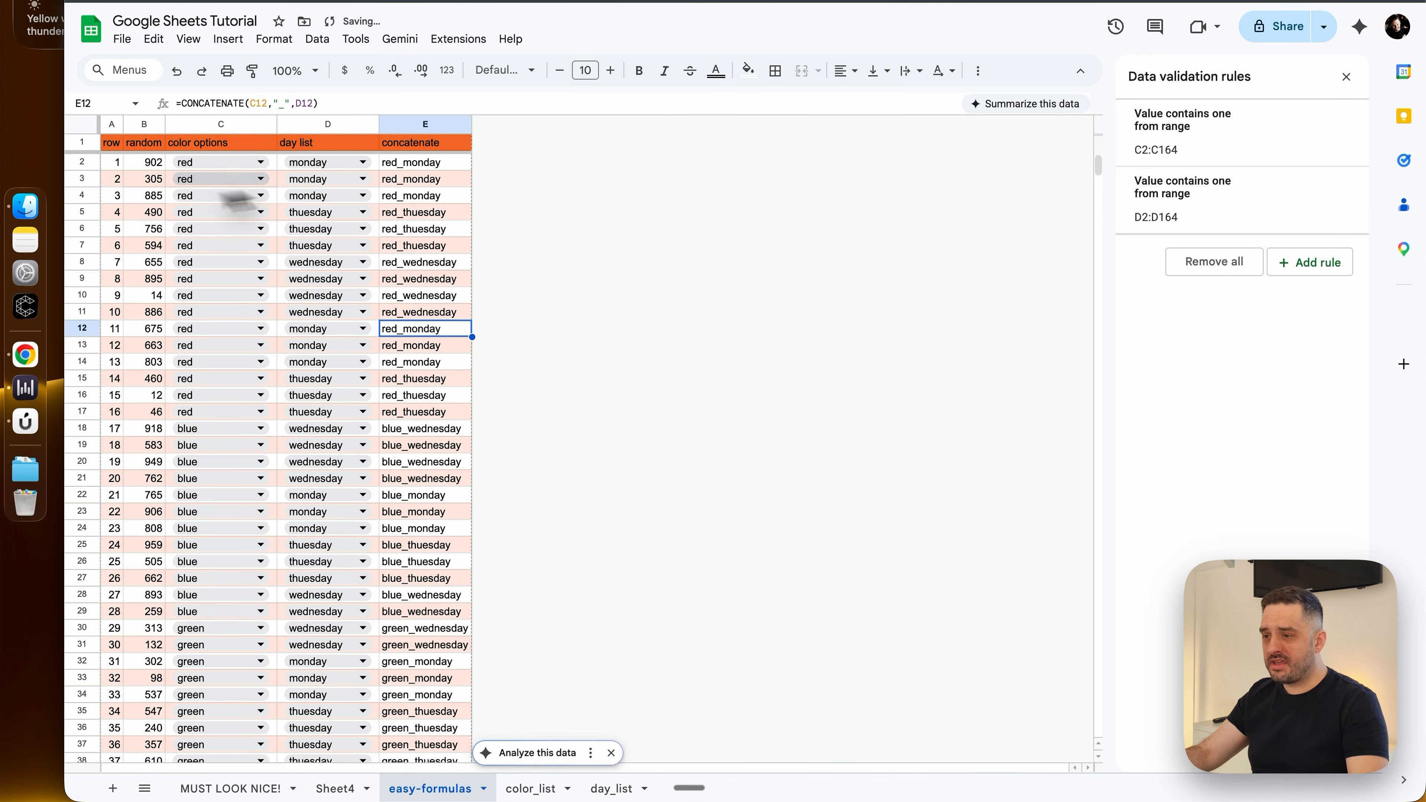
{"action": "scroll", "coordinate": [293, 354], "scroll_direction": "down", "scroll_amount": 10}
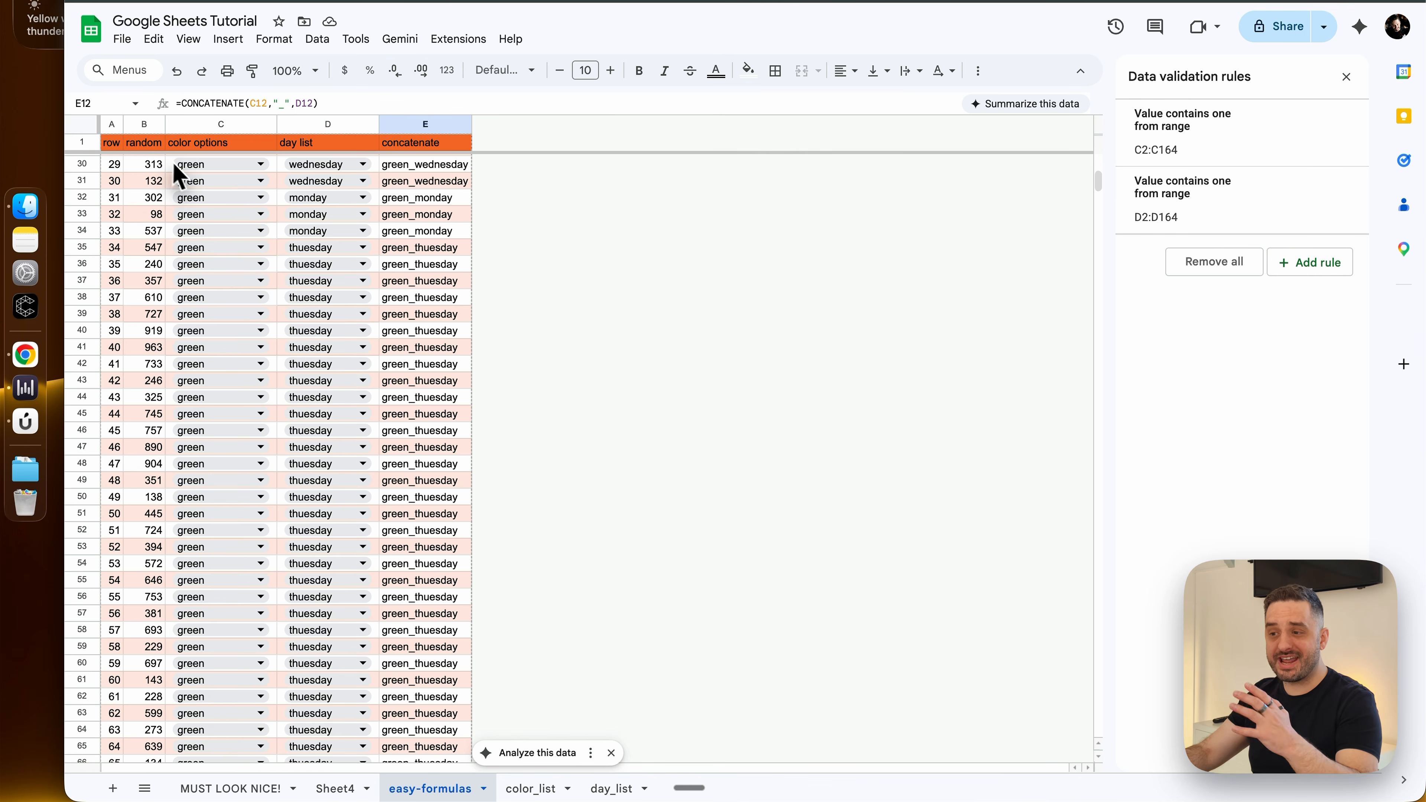
{"action": "scroll", "coordinate": [270, 329], "scroll_direction": "down", "scroll_amount": 1}
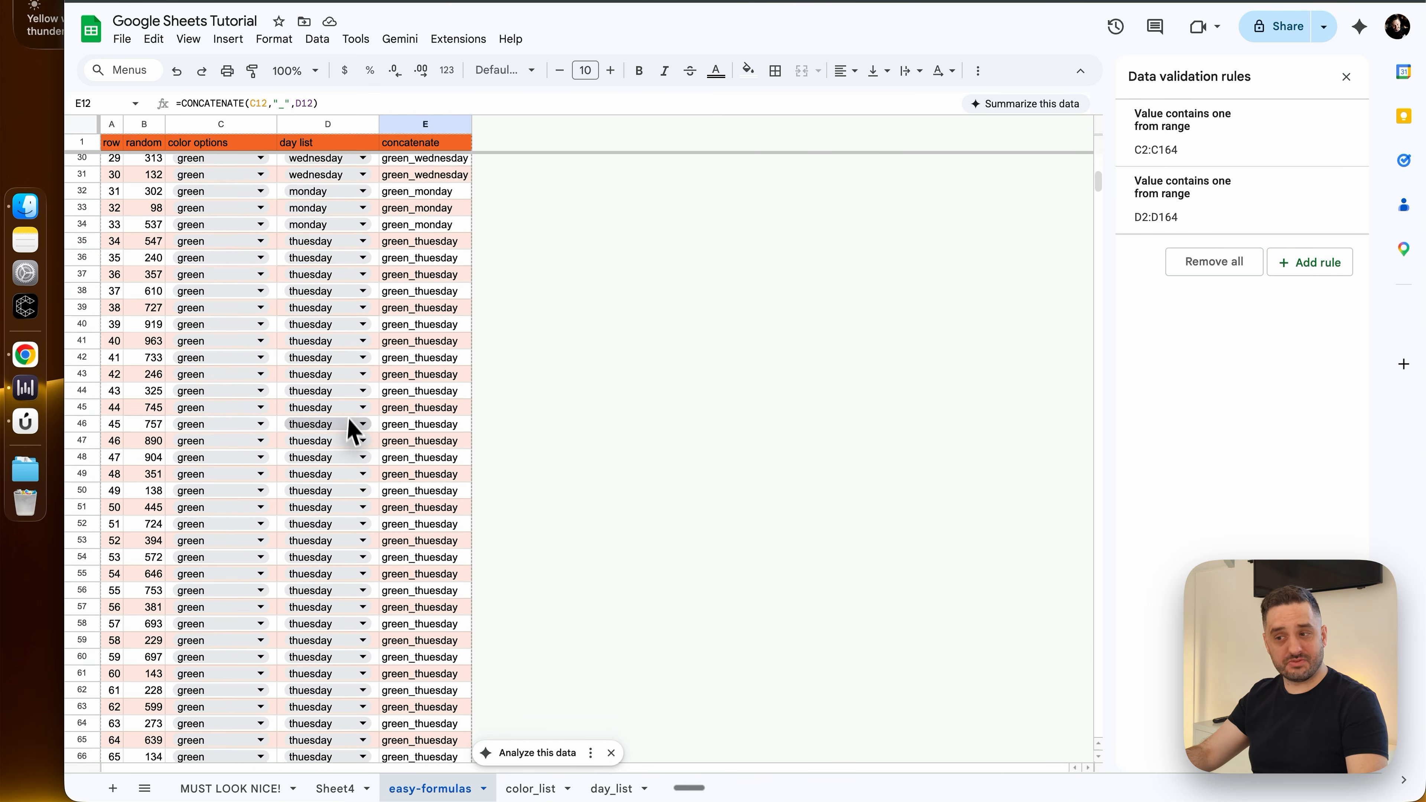
{"action": "scroll", "coordinate": [349, 421], "scroll_direction": "down", "scroll_amount": 20}
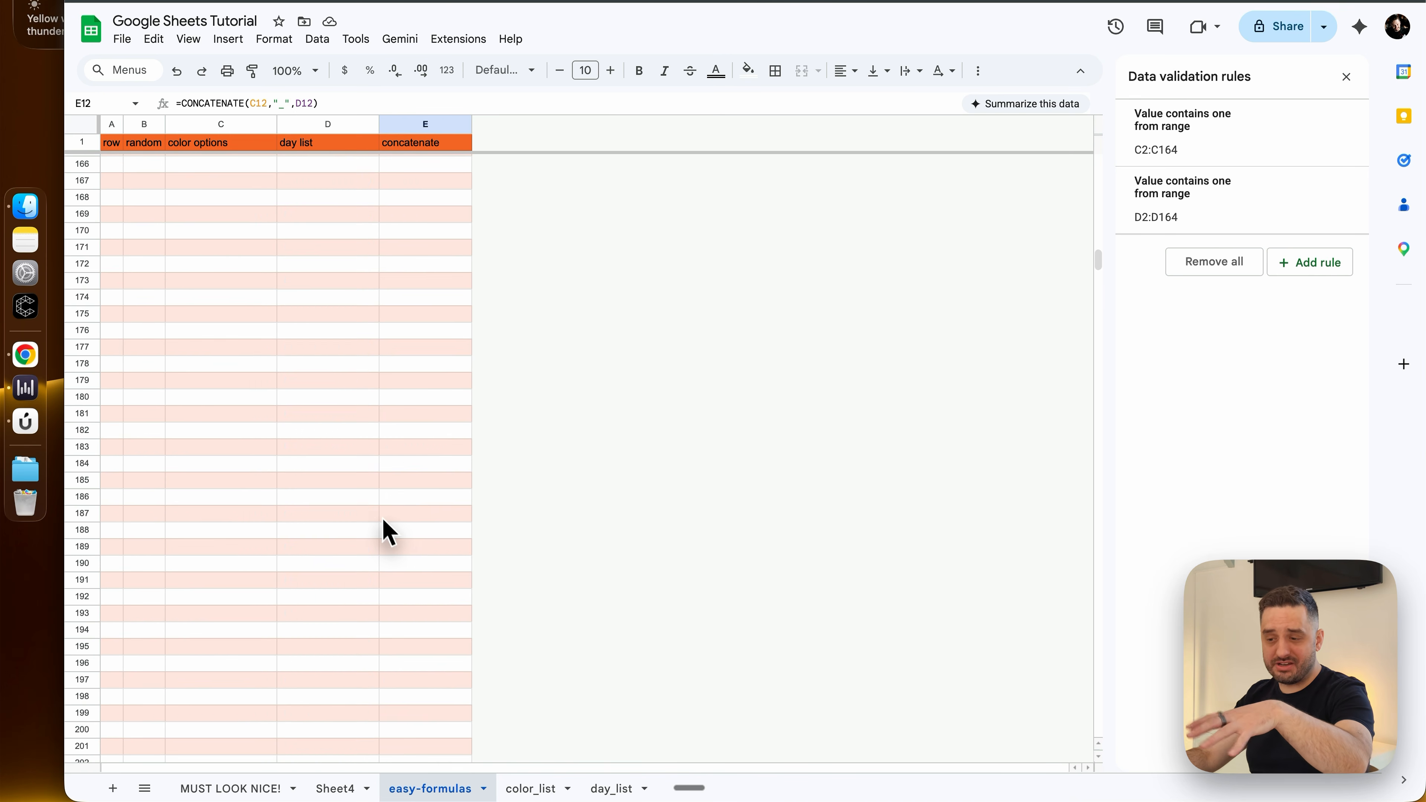
{"action": "scroll", "coordinate": [388, 530], "scroll_direction": "up", "scroll_amount": 5}
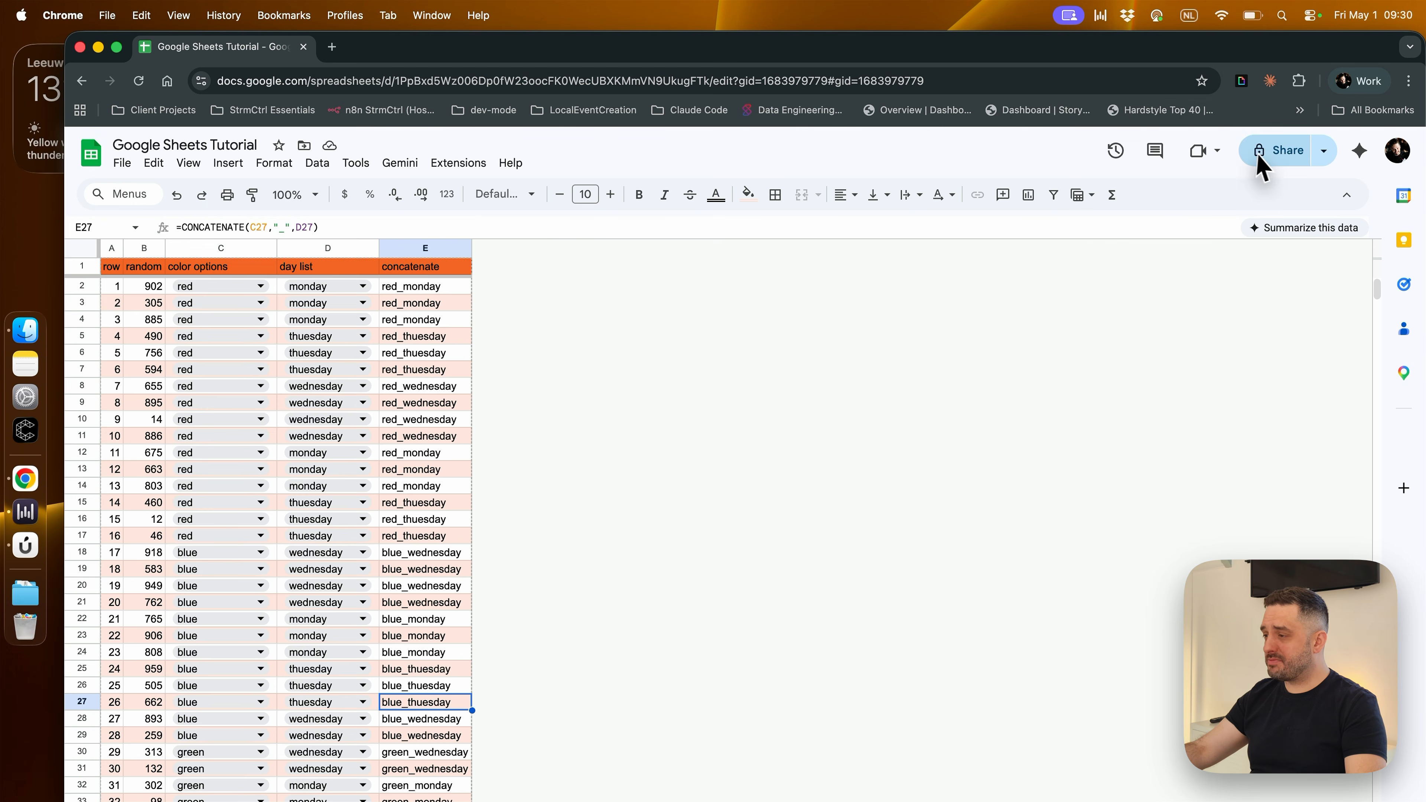
Set the spreadsheet's general access to anyone with the link as viewer and copy the sharing link
{"action": "left_click", "coordinate": [1270, 154]}
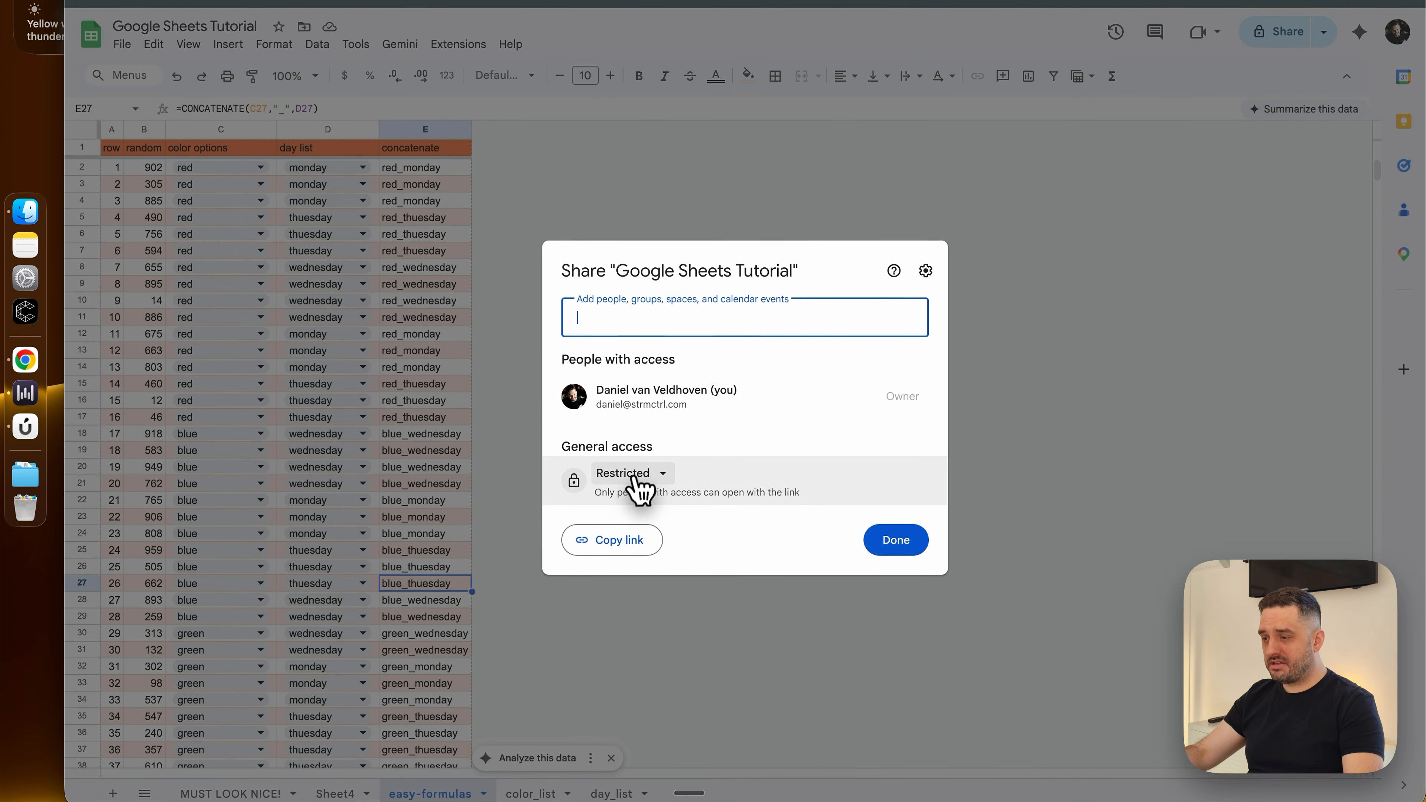
{"action": "left_click", "coordinate": [631, 592]}
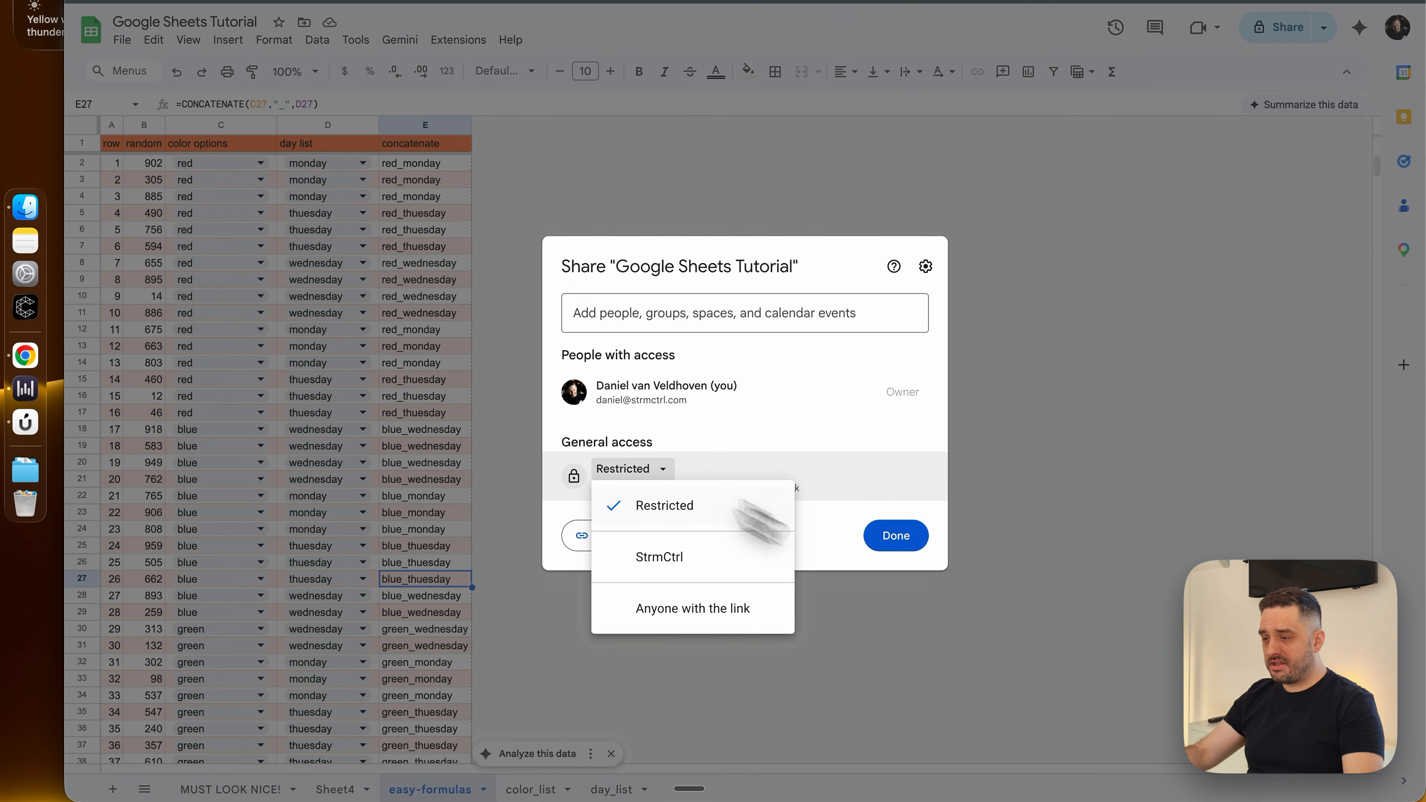
{"action": "left_click", "coordinate": [694, 608]}
{"action": "left_click", "coordinate": [636, 539]}
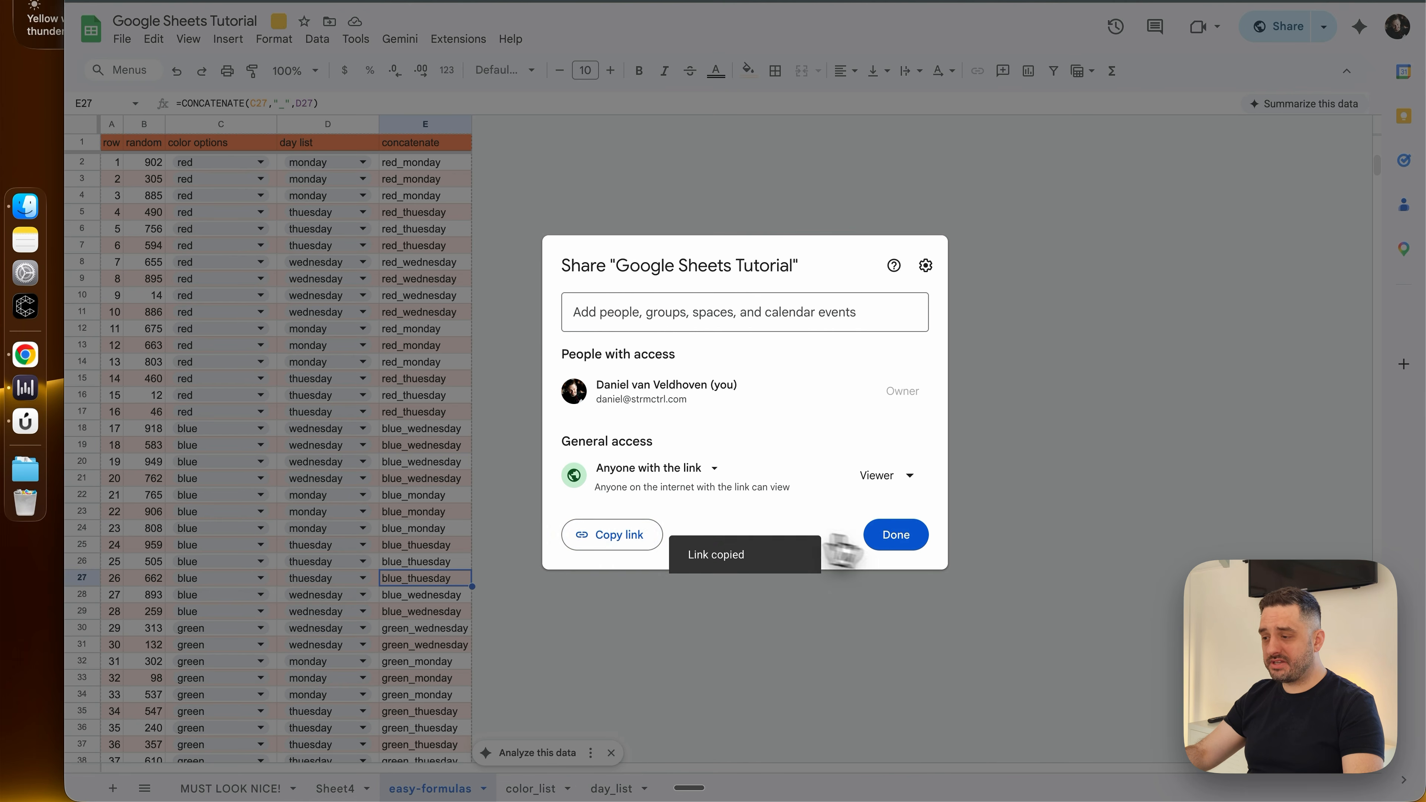
{"action": "left_click", "coordinate": [915, 540]}
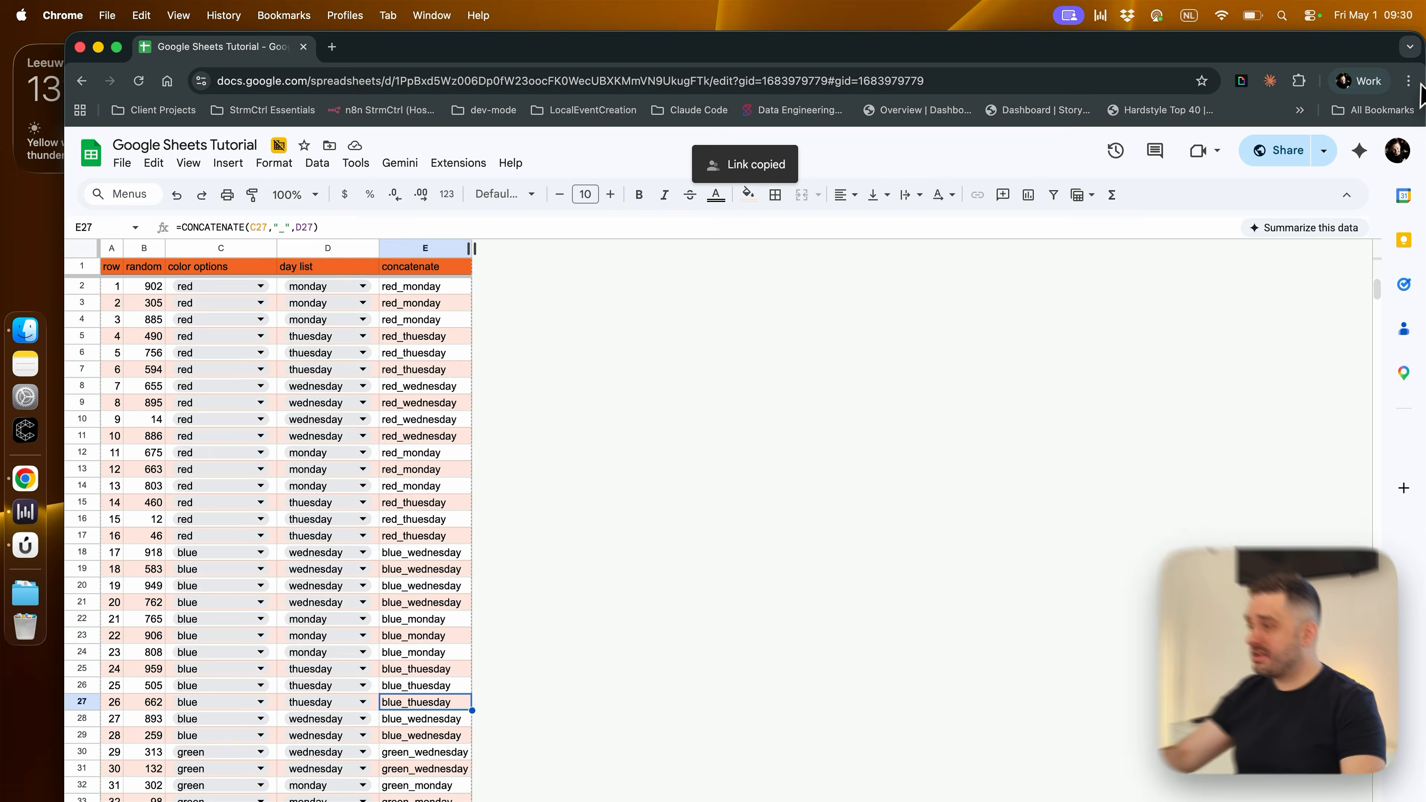
Load the copied sharing link in a new Incognito window and view the easy-formulas sheet there
{"action": "left_click", "coordinate": [1408, 80]}
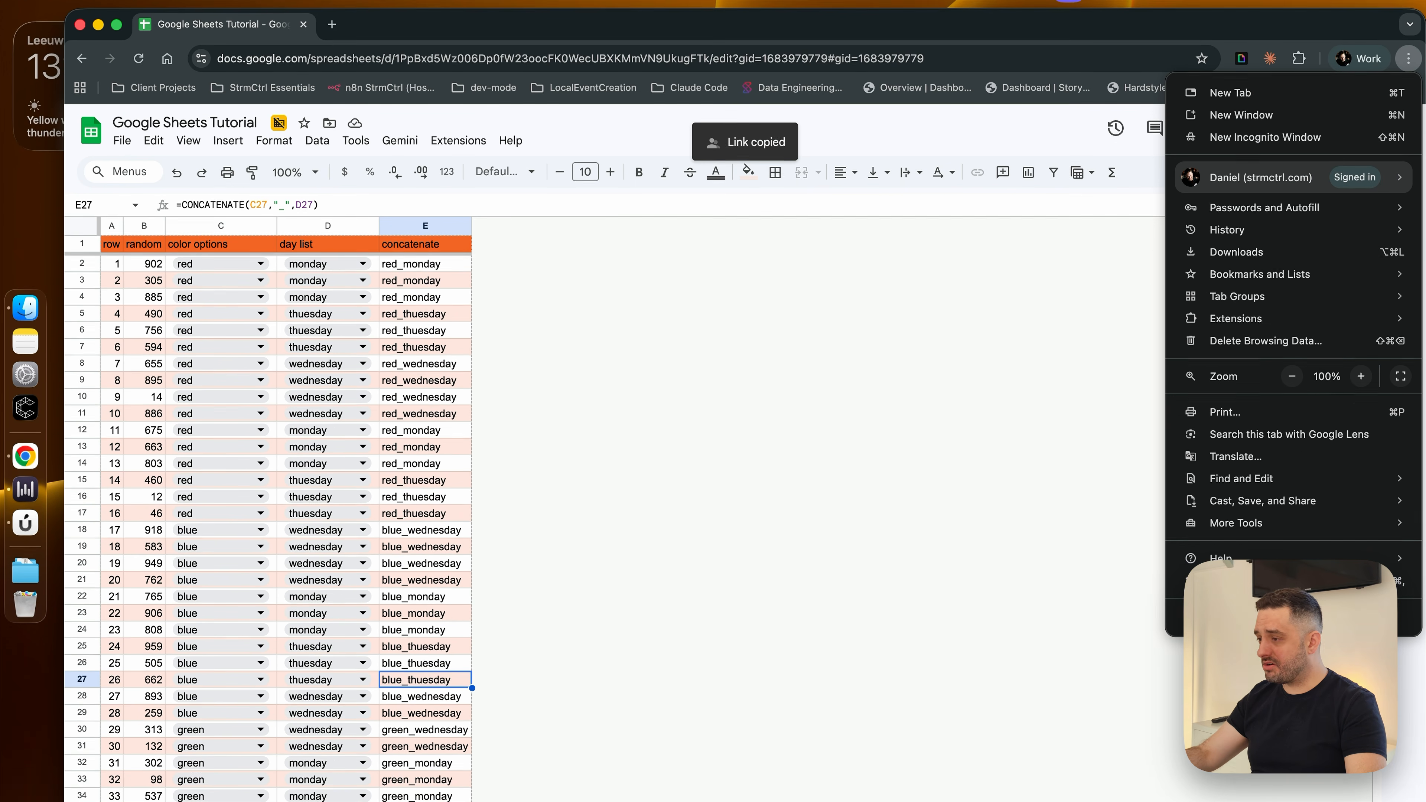
{"action": "left_click", "coordinate": [1273, 163]}
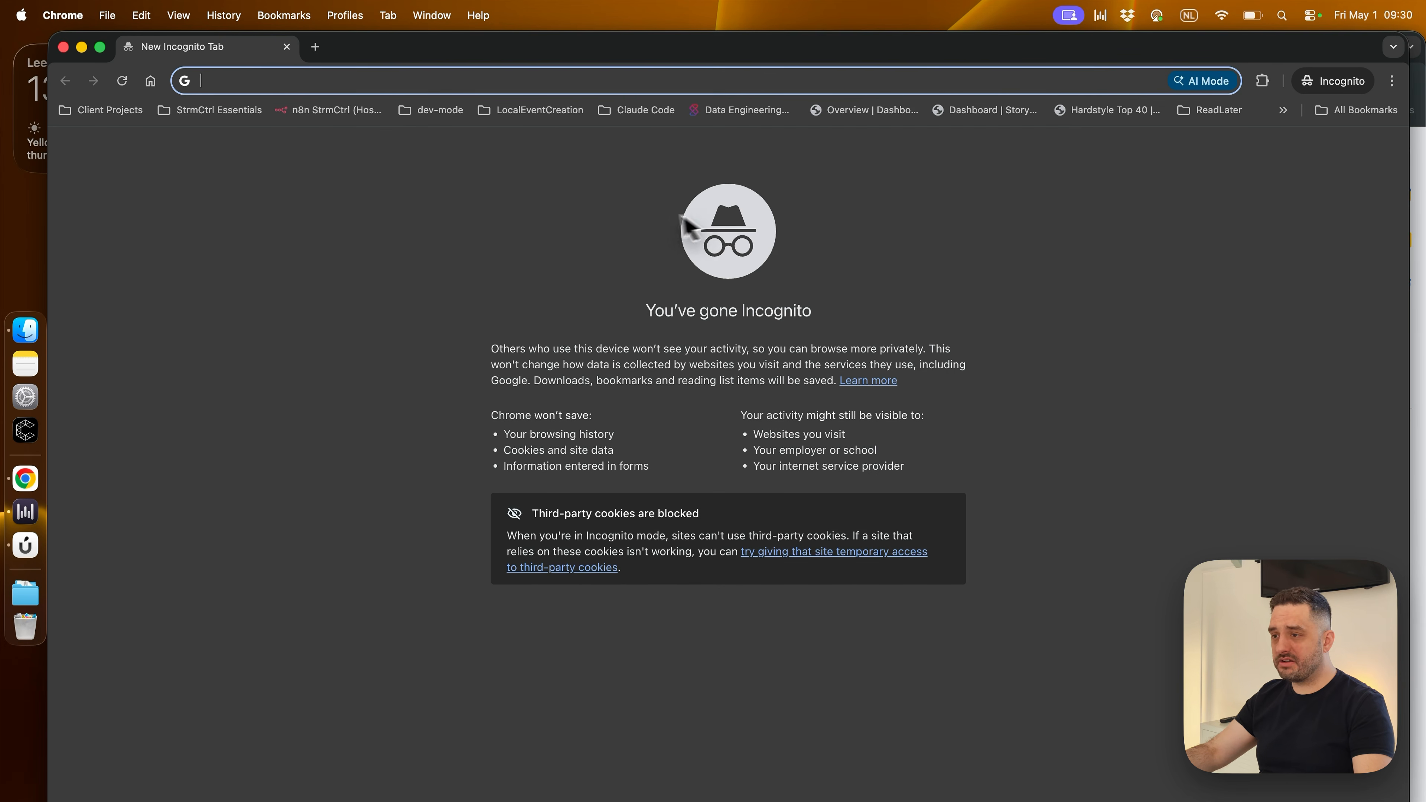
{"action": "key", "text": "super+v"}
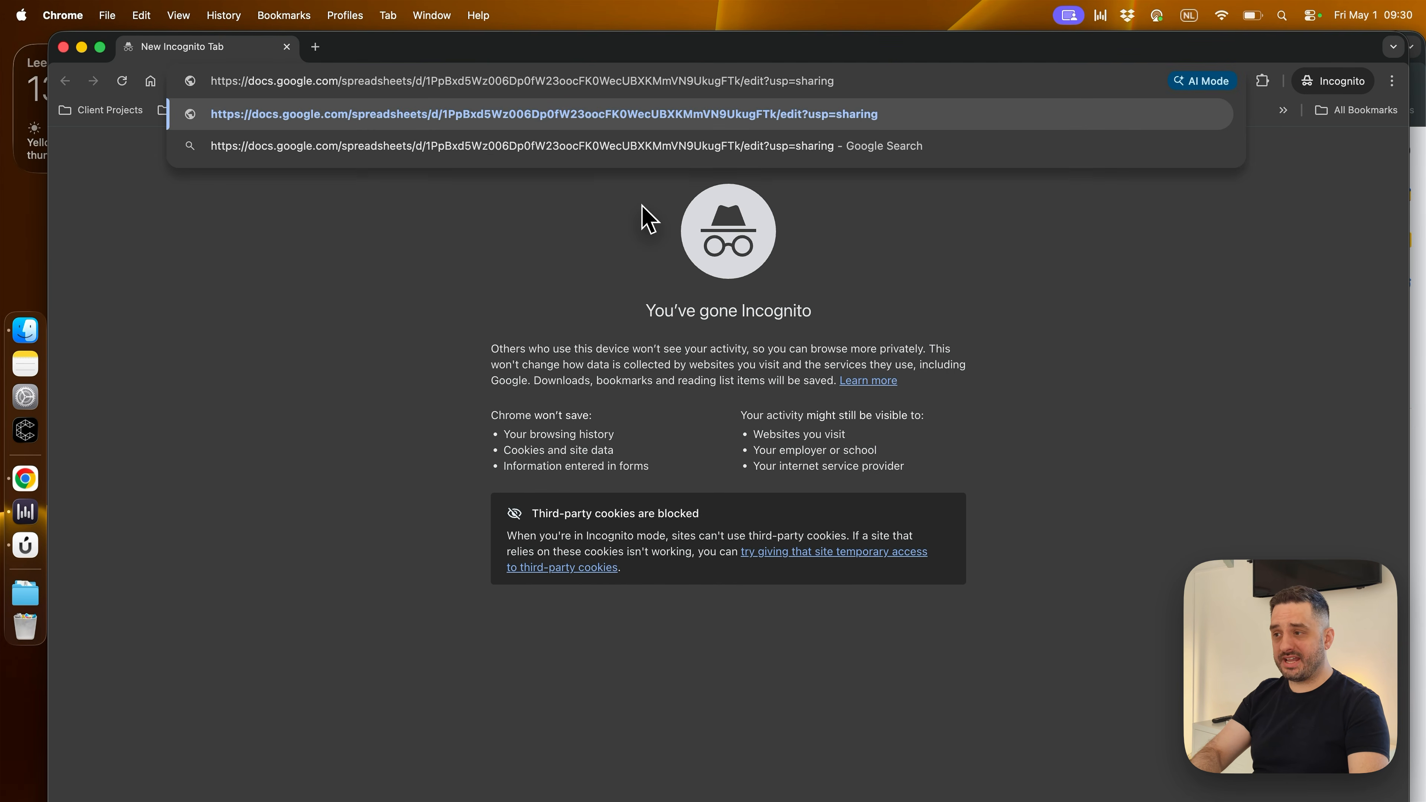
{"action": "key", "text": "Return"}
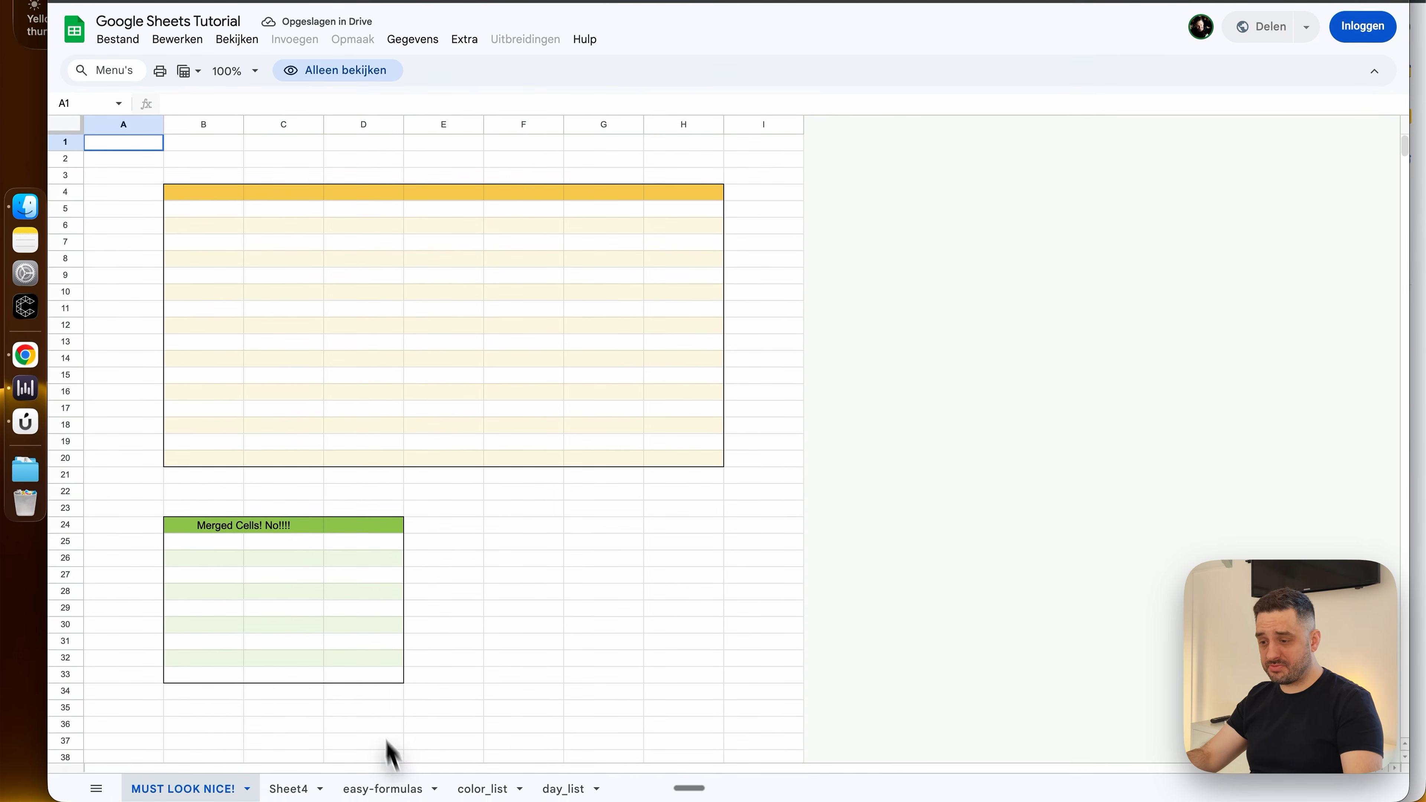
{"action": "left_click", "coordinate": [388, 788]}
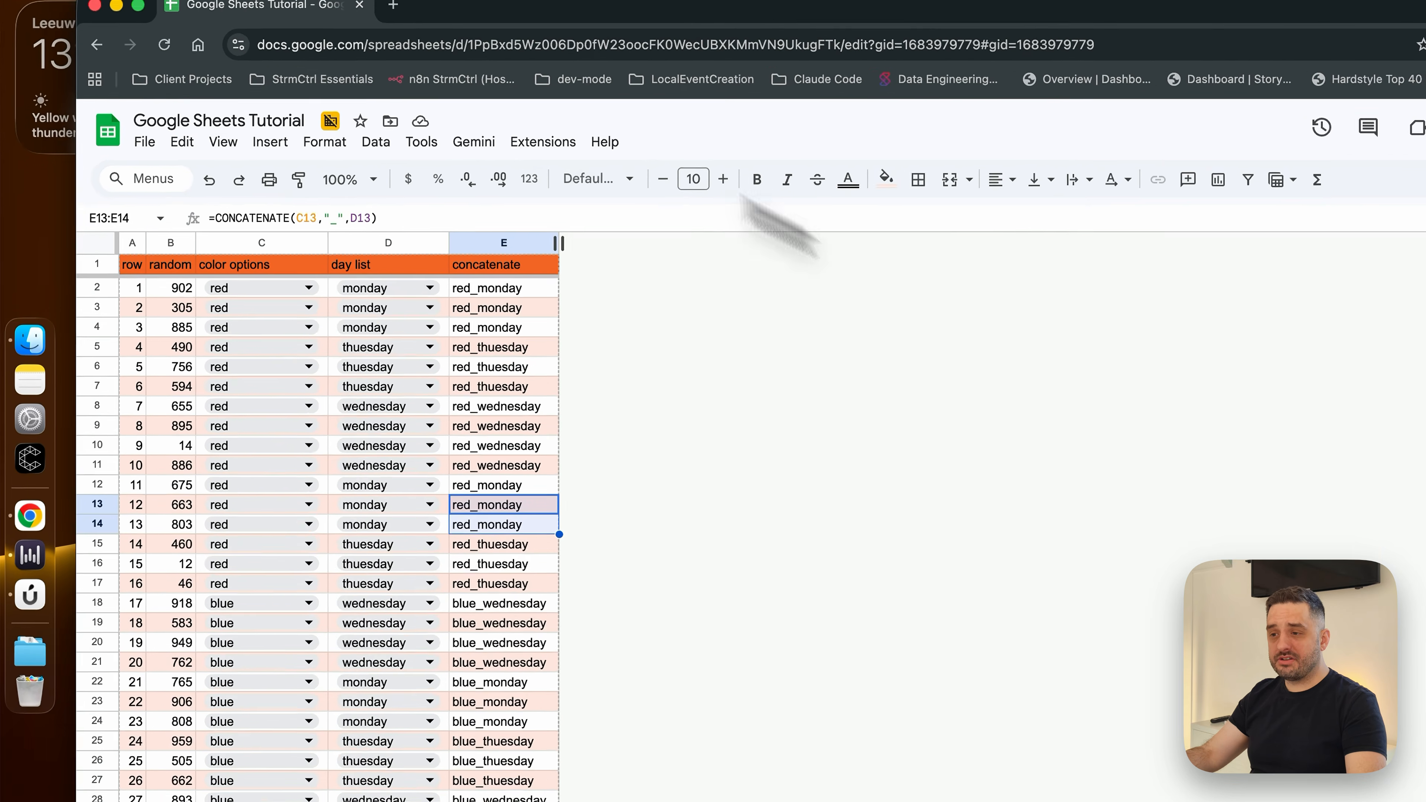
Review the file formats available for downloading the spreadsheet, including Comma Separated Values (.csv), and close the list without downloading
{"action": "left_click", "coordinate": [145, 141]}
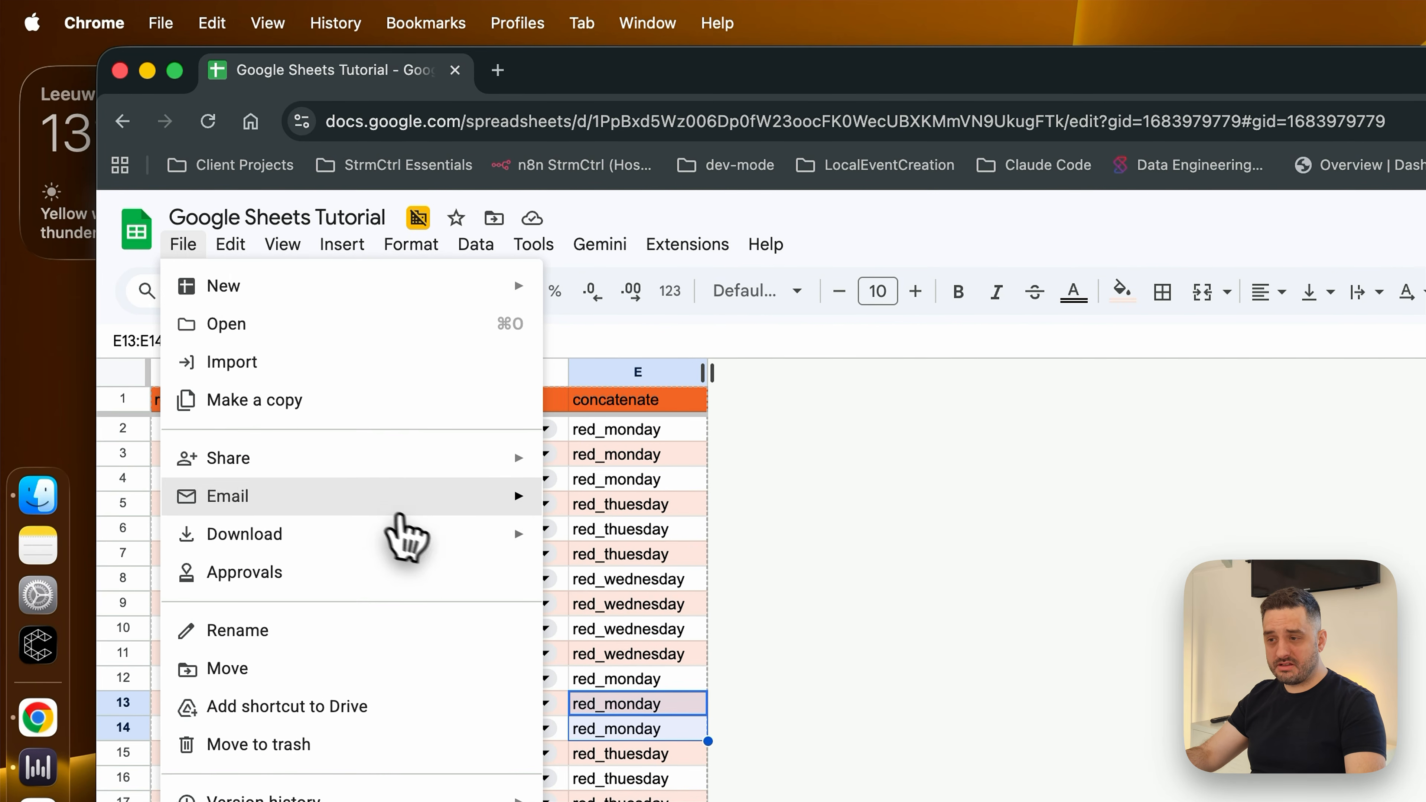
{"action": "mouse_move", "coordinate": [461, 539]}
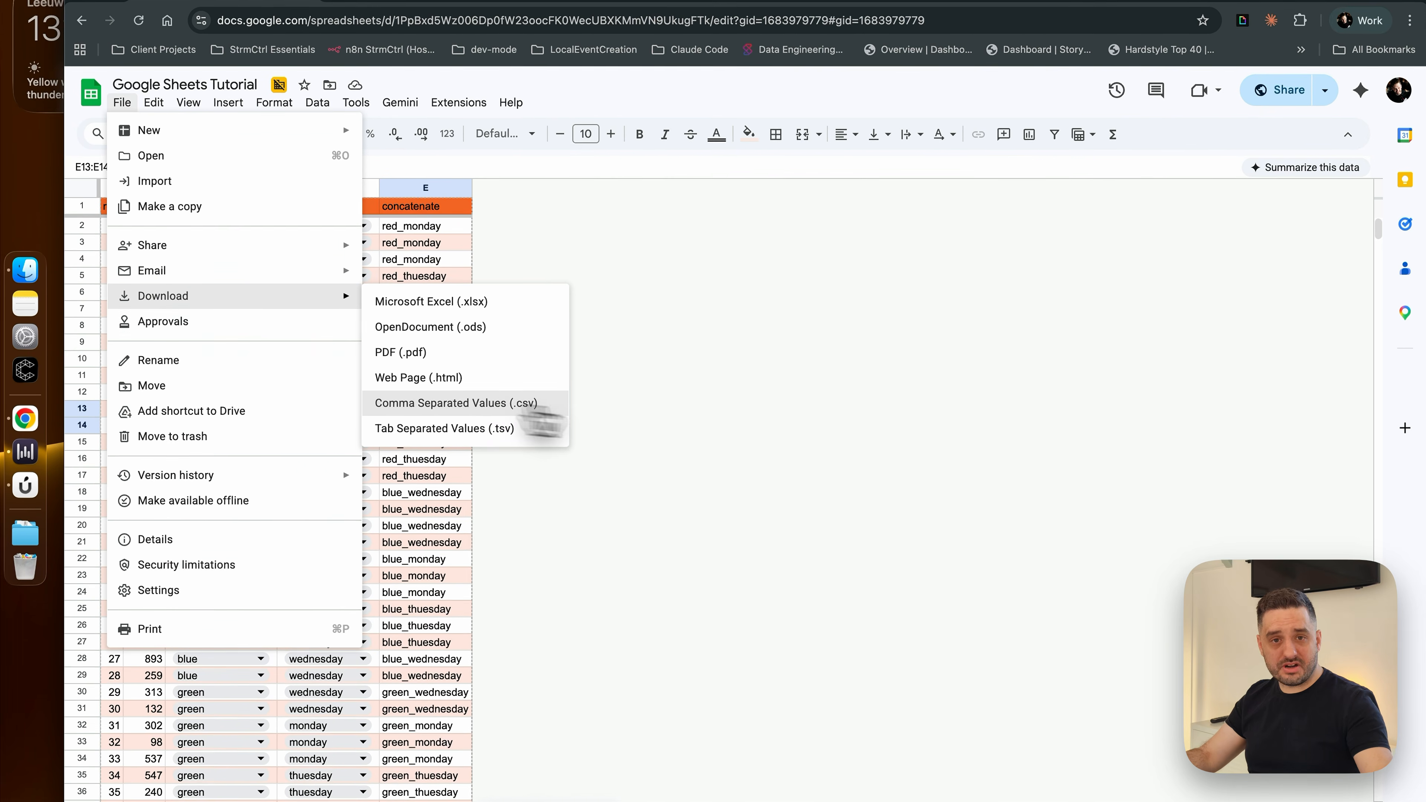
{"action": "left_click", "coordinate": [1251, 366]}
Set the spreadsheet's general access to Restricted and bring up the access choices again
{"action": "left_click", "coordinate": [1286, 90]}
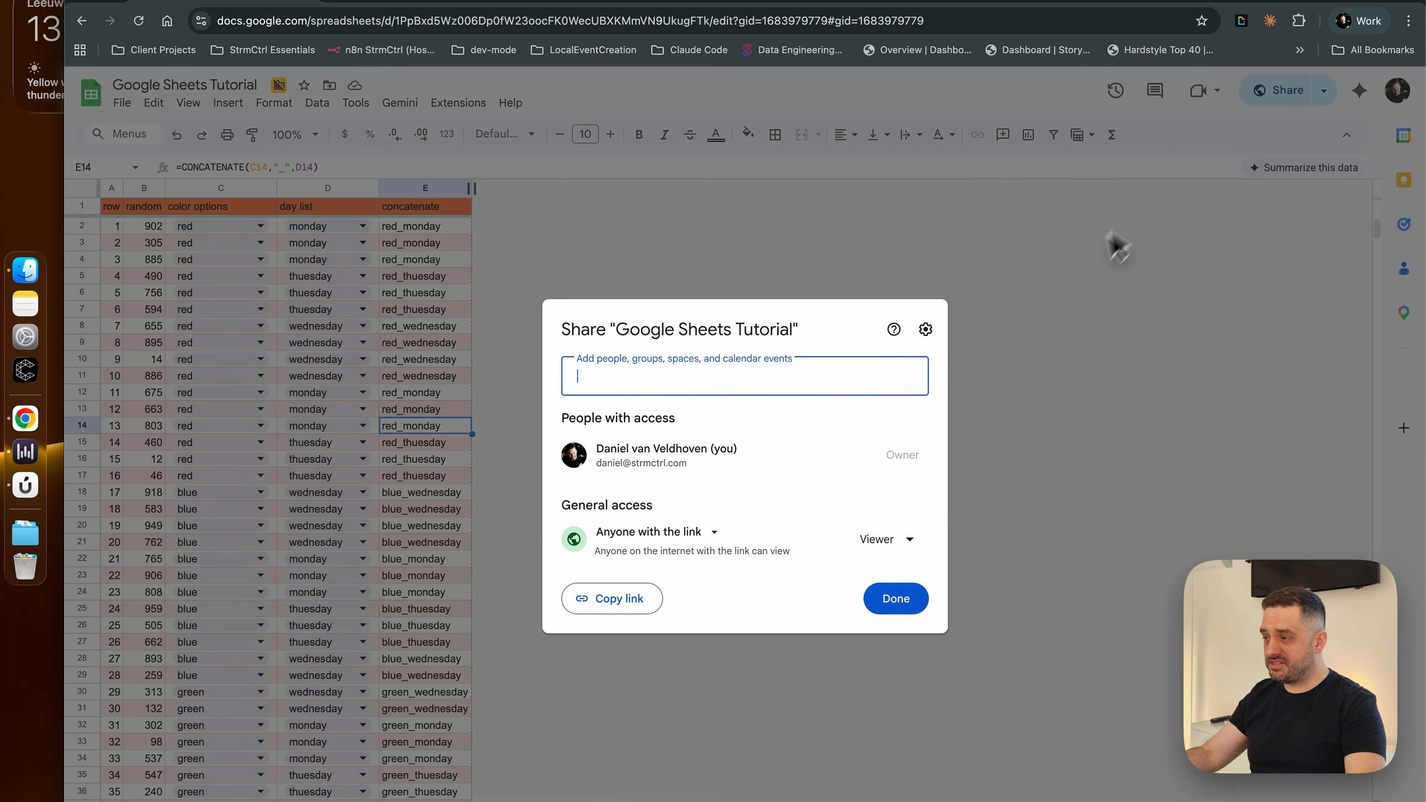
{"action": "left_click", "coordinate": [650, 536]}
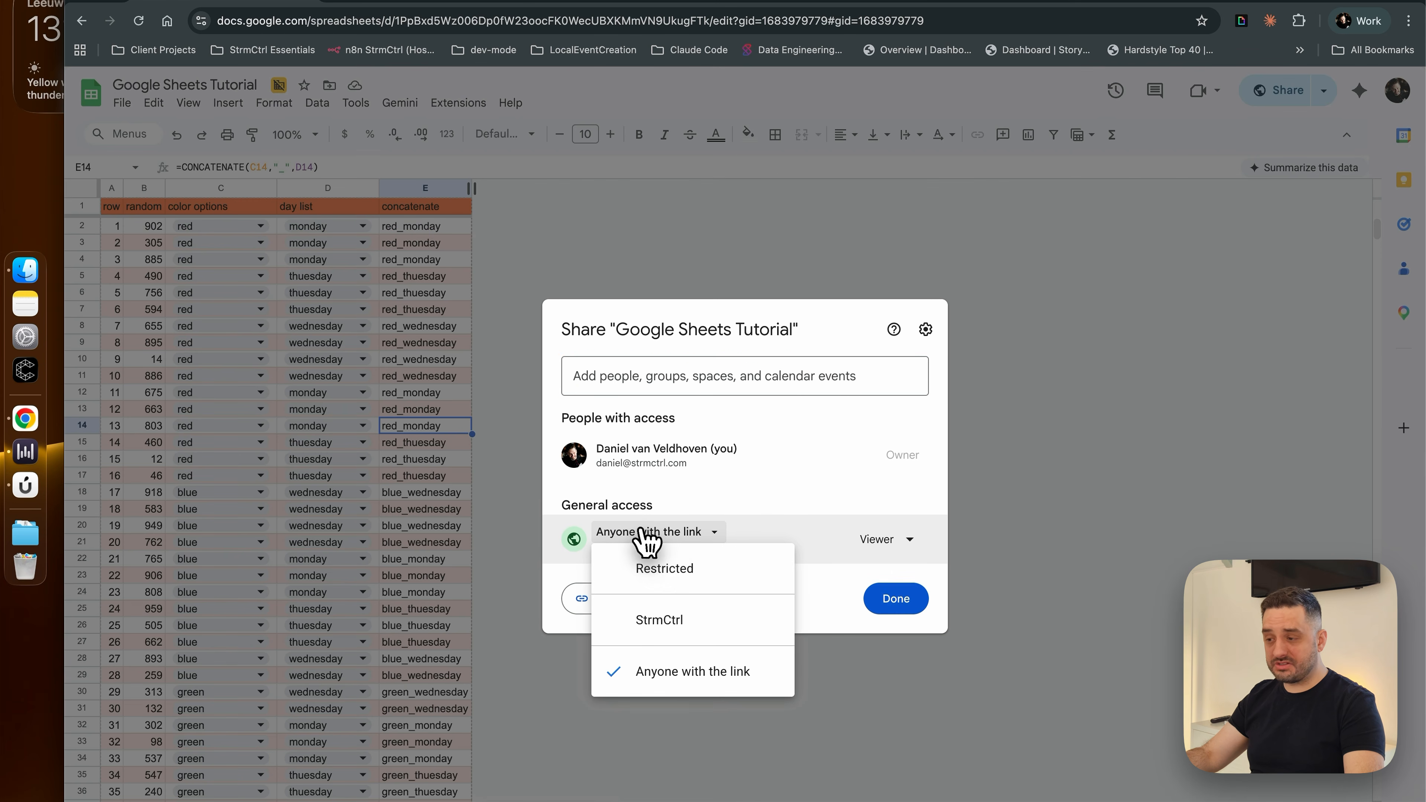
{"action": "left_click", "coordinate": [665, 568]}
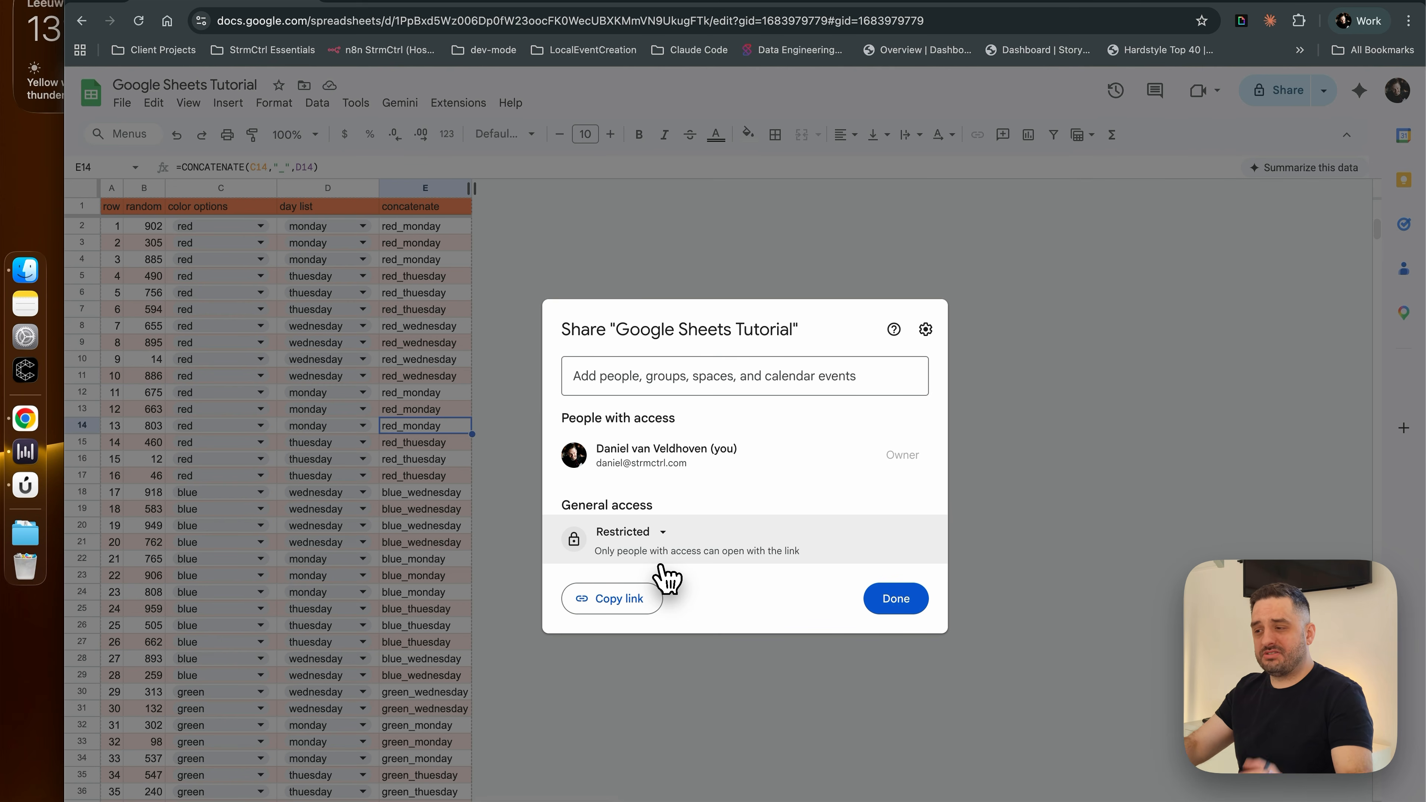
{"action": "left_click", "coordinate": [657, 536]}
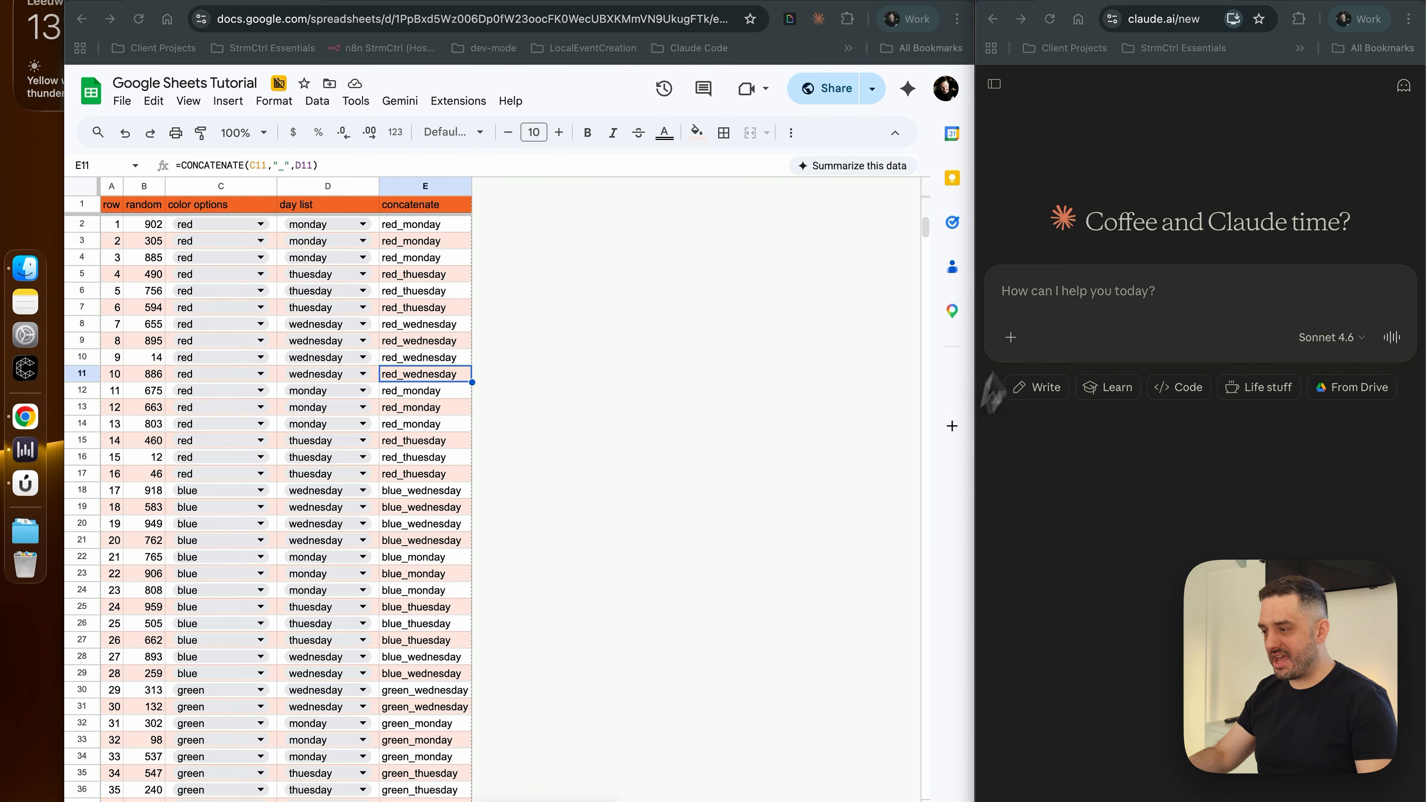
Switch to Claude and send the spreadsheet screenshot with a request for a formula extracting column E's unique values from easy-formulas into a new tab
{"action": "left_click", "coordinate": [1047, 303]}
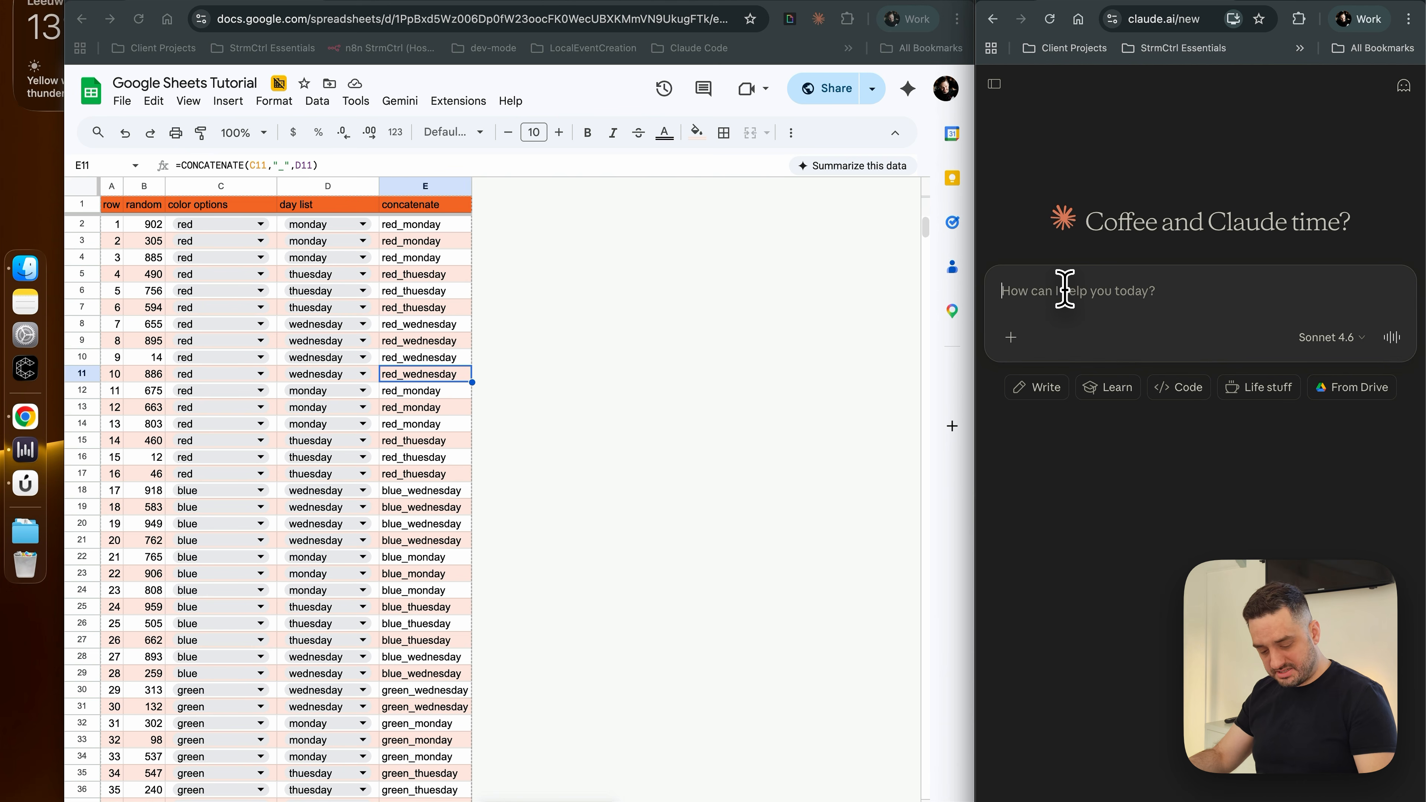
{"action": "key", "text": "super+v"}
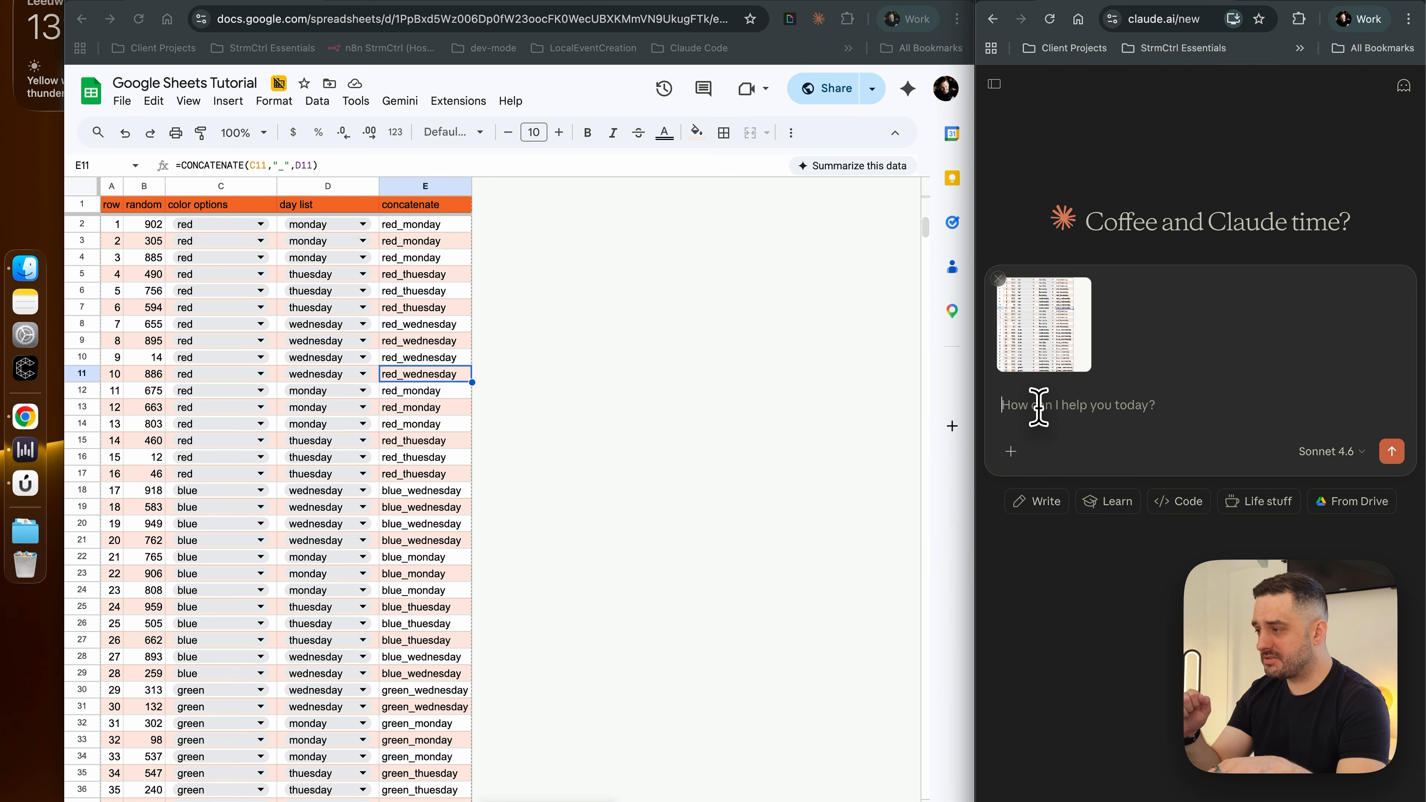
{"action": "key", "text": "super+v"}
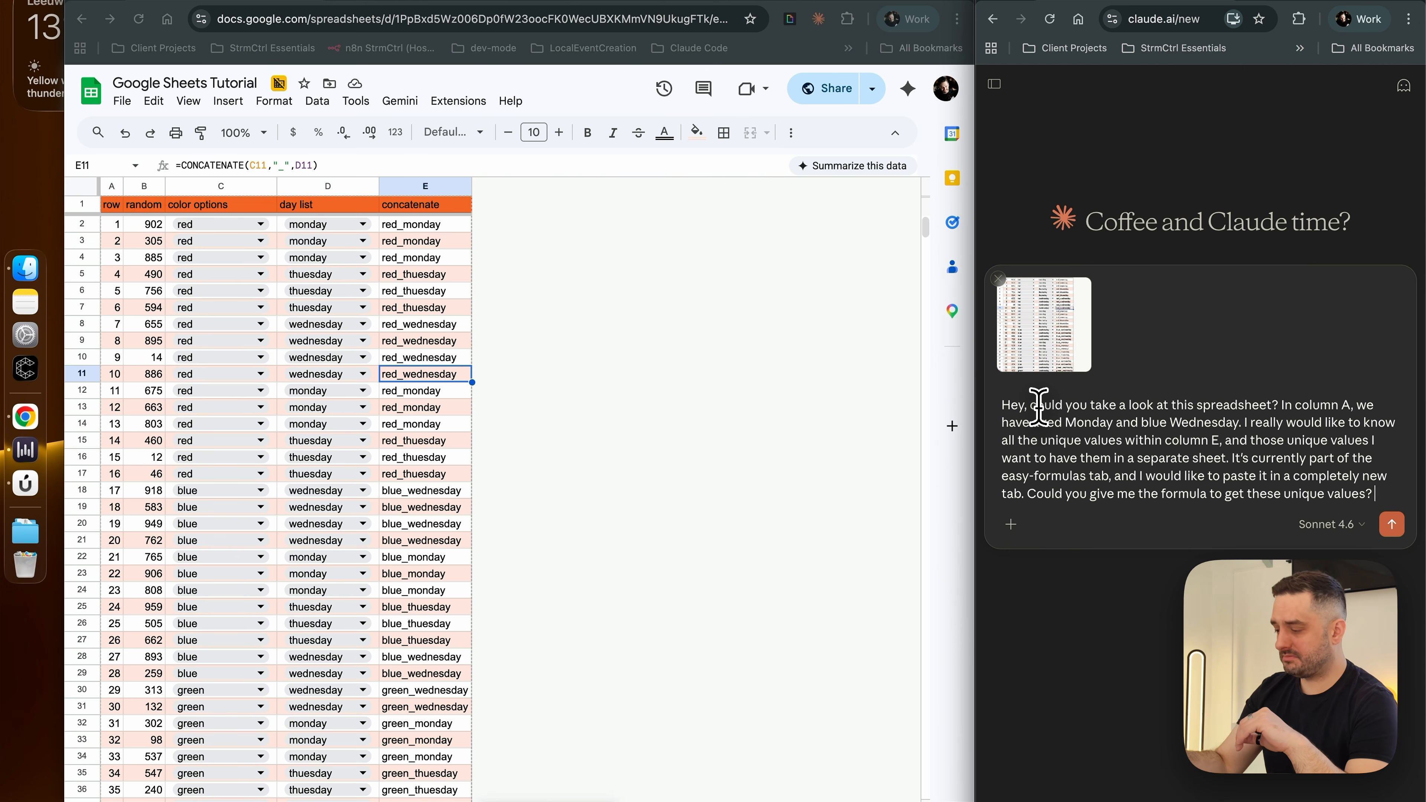
{"action": "key", "text": "Return"}
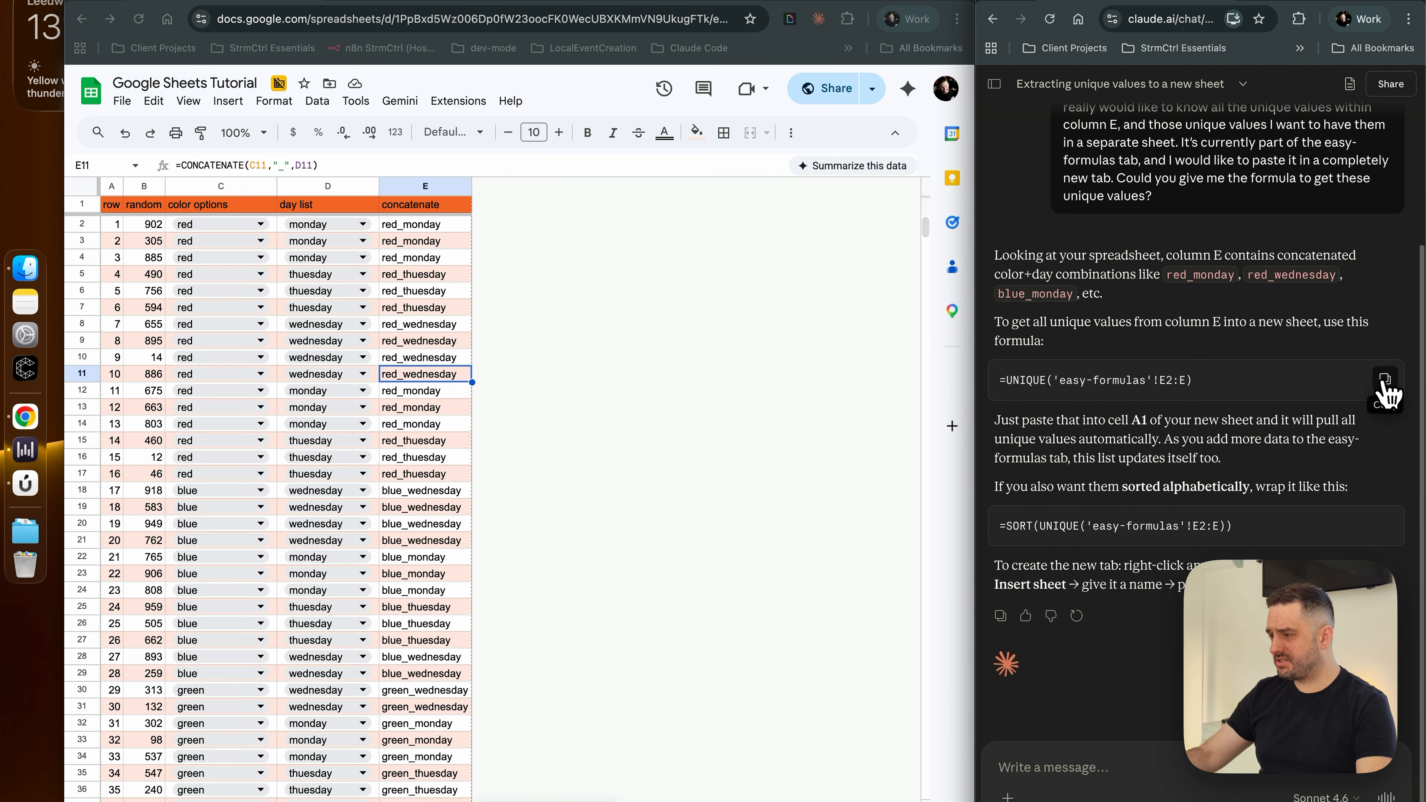
Copy Claude's formula =UNIQUE('easy-formulas'!E2:E) and enter it in cell A1 of a new sheet in the Google Sheets file
{"action": "left_click", "coordinate": [1384, 381]}
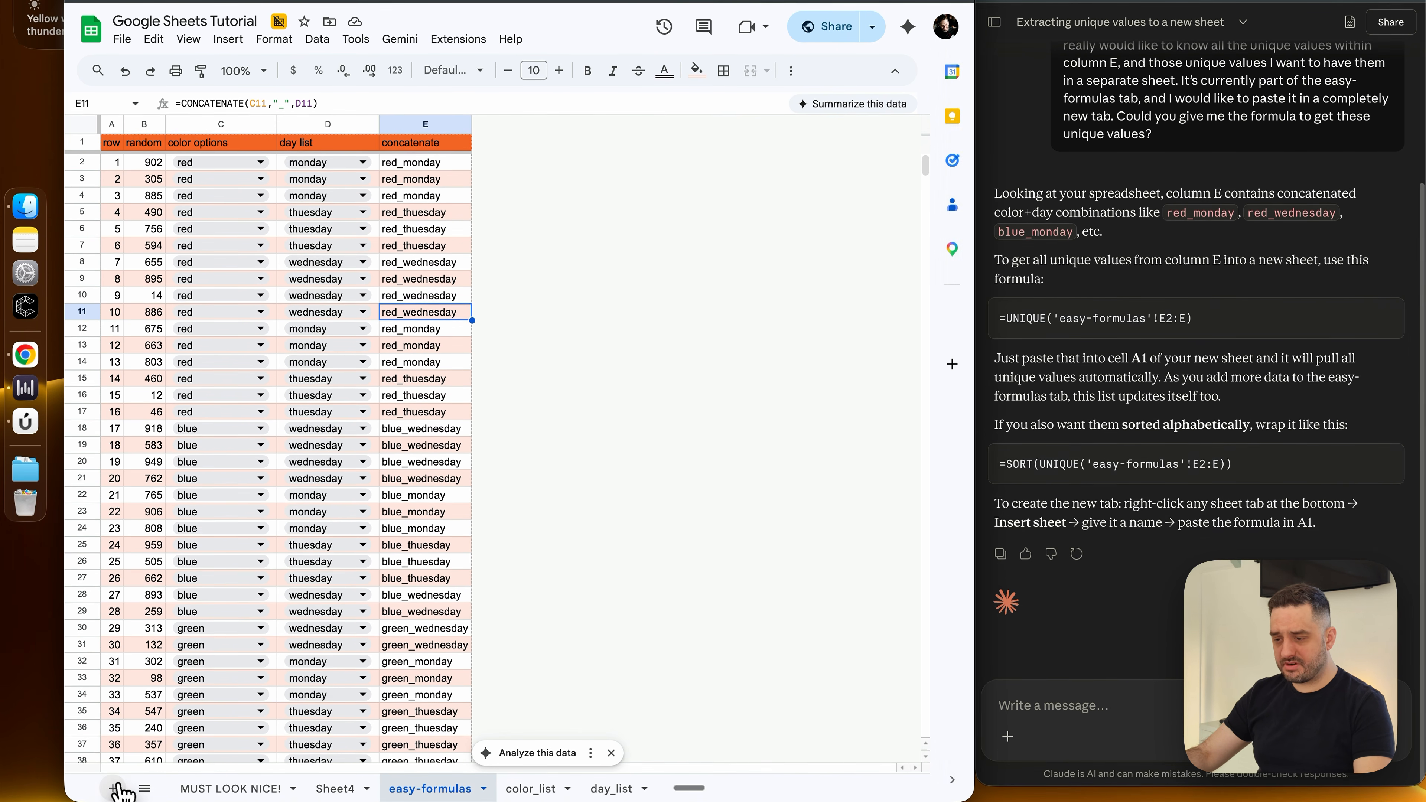
{"action": "left_click", "coordinate": [115, 788]}
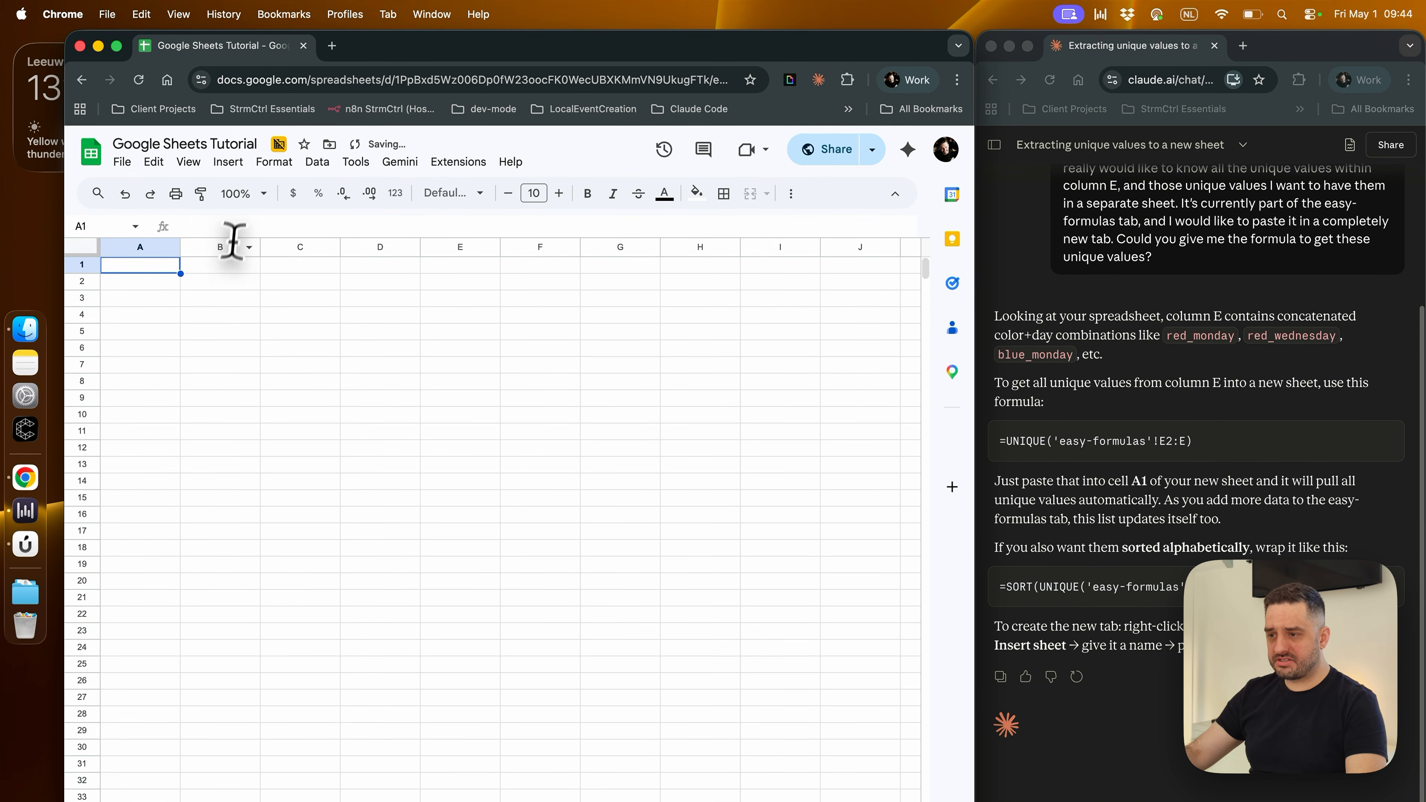
{"action": "key", "text": "super+v"}
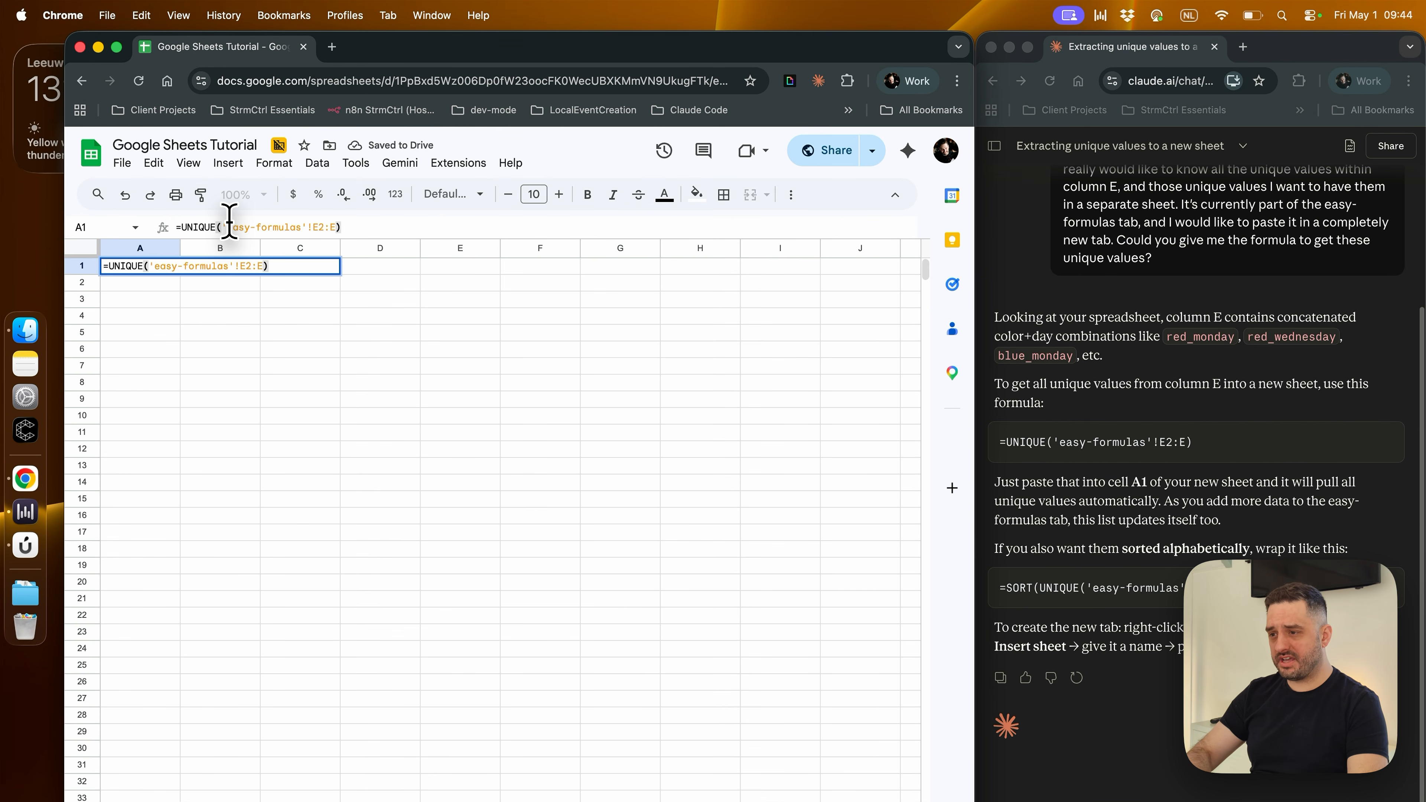
{"action": "key", "text": "Return"}
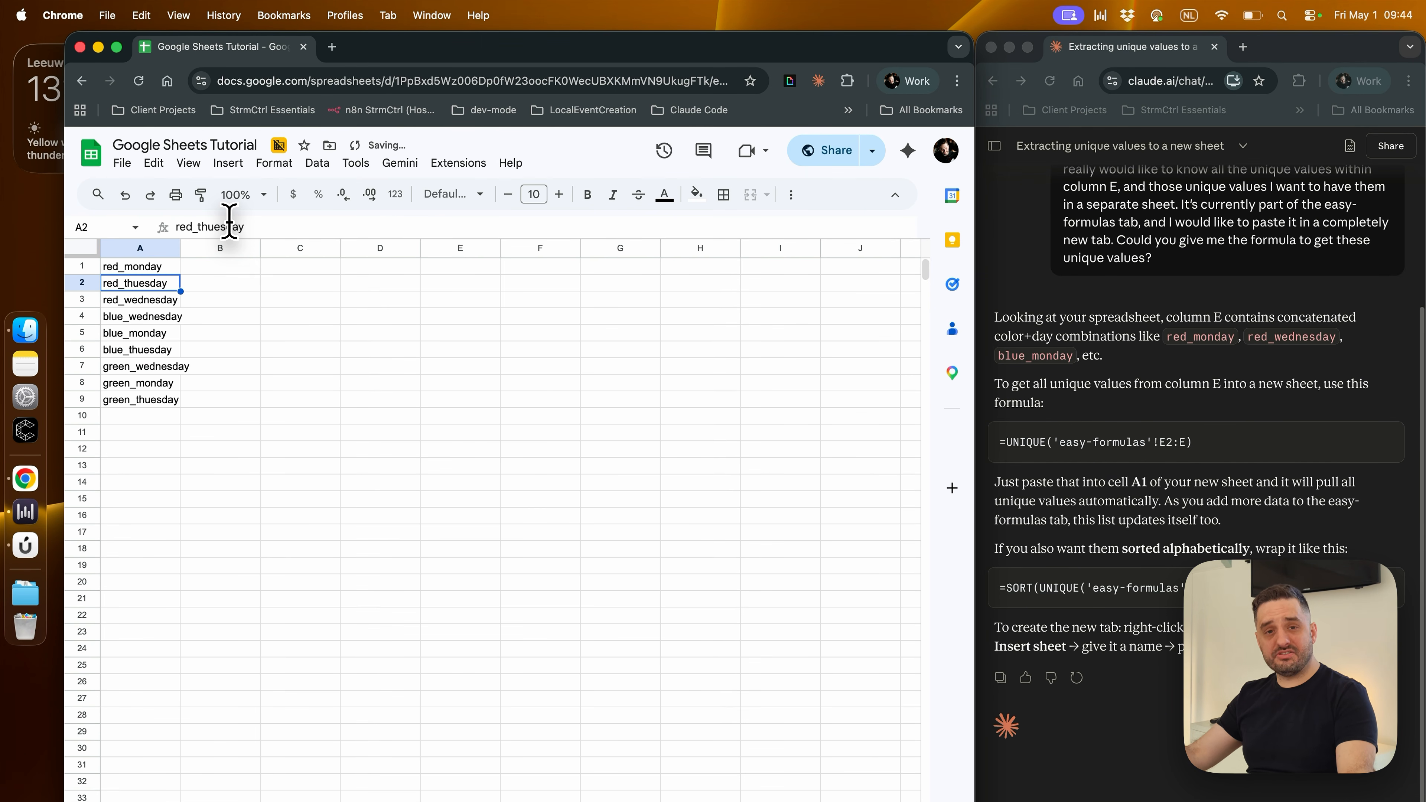